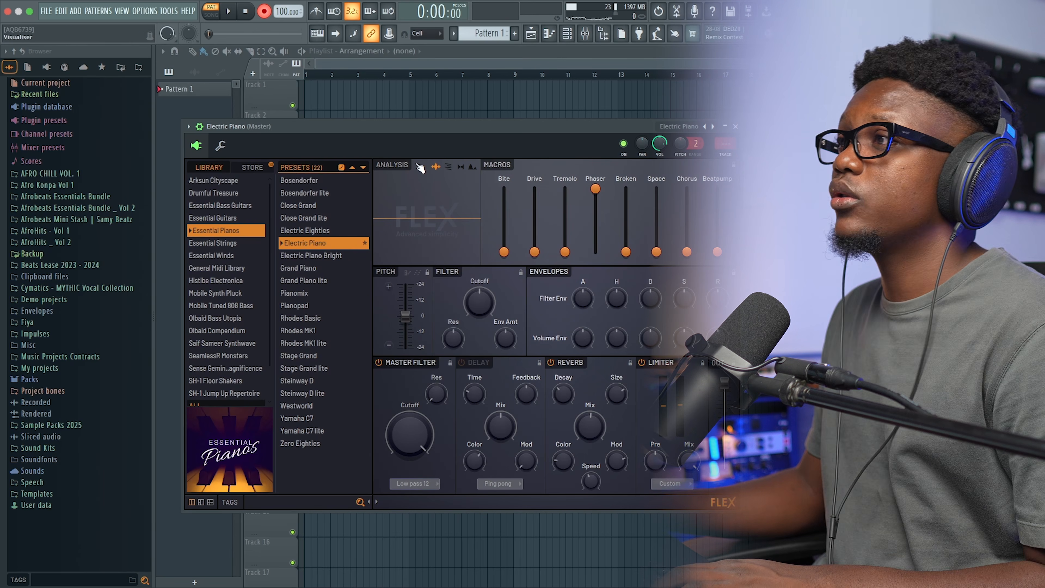
# Step: Set the snap to 1/4 step and record a chord progression with the Electric Piano preset
pyautogui.click(428, 41)
pyautogui.click(424, 90)
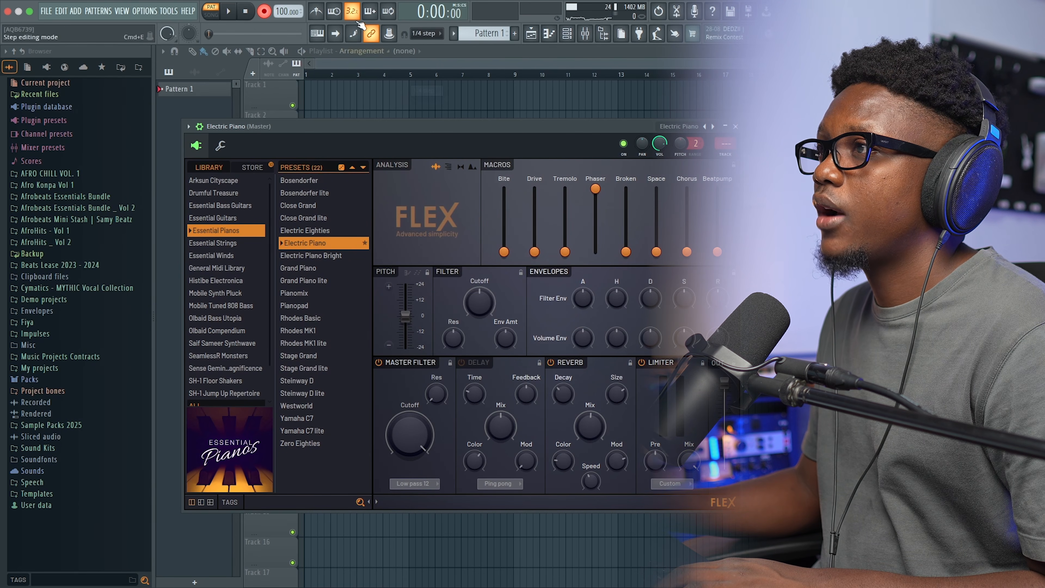
pyautogui.press('space')
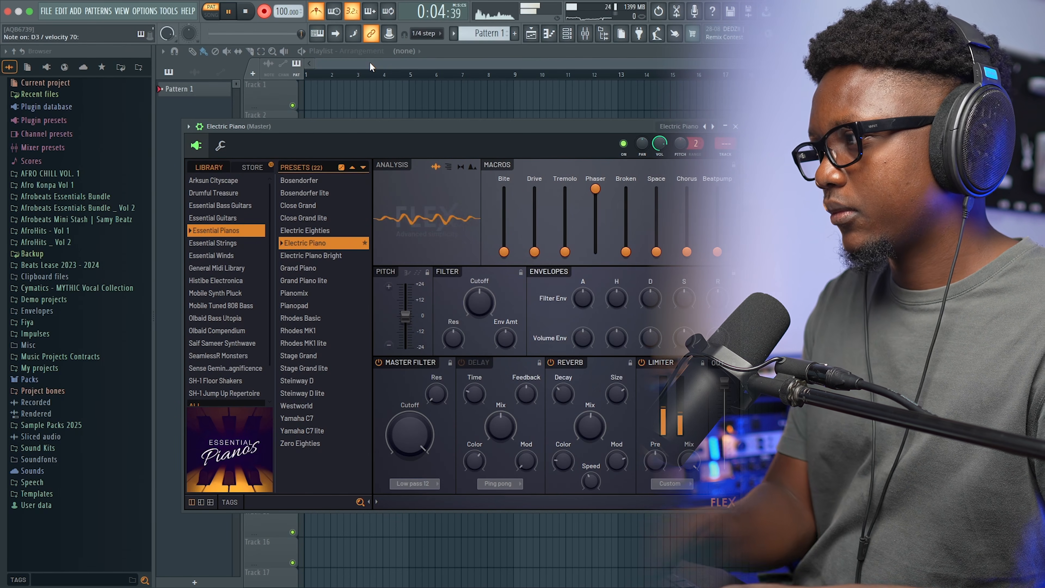
pyautogui.press('space')
pyautogui.click(737, 126)
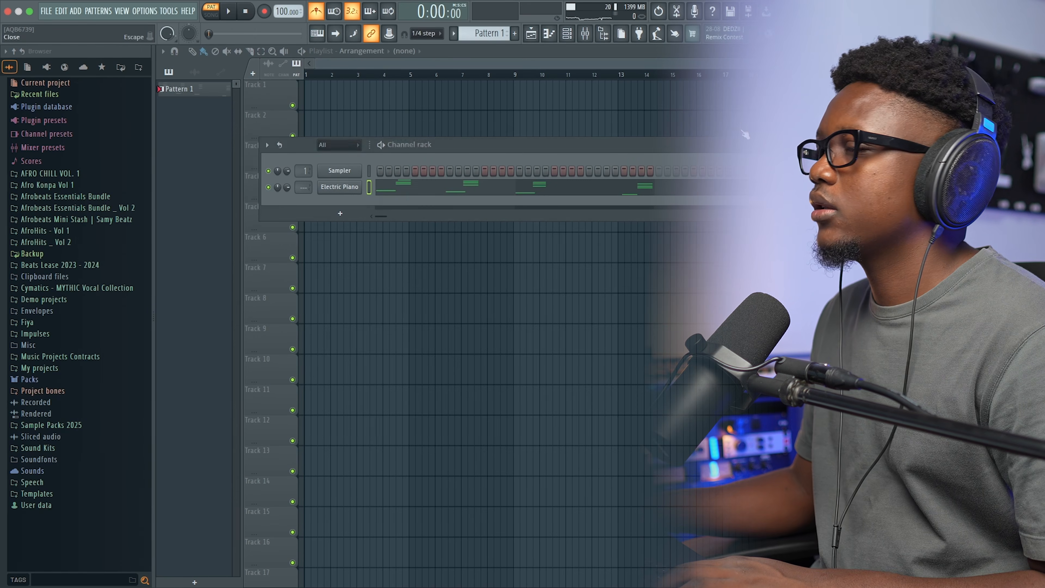
# Step: Set the snap to Cell and quantize the recorded Electric Piano notes with the default settings, leaving their durations
pyautogui.click(486, 188)
pyautogui.click(425, 33)
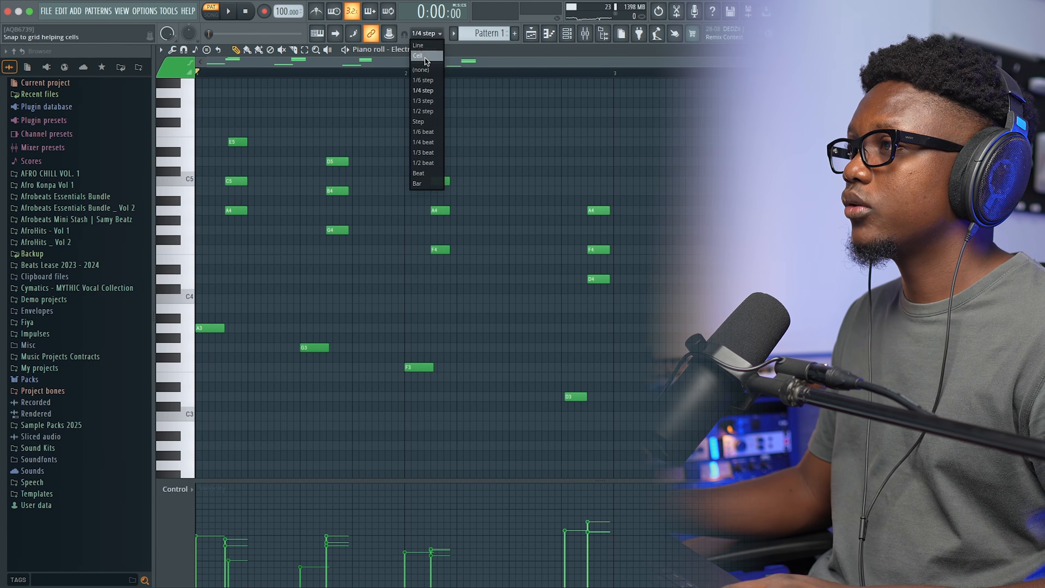
pyautogui.click(431, 63)
pyautogui.hotkey('alt', 'q')
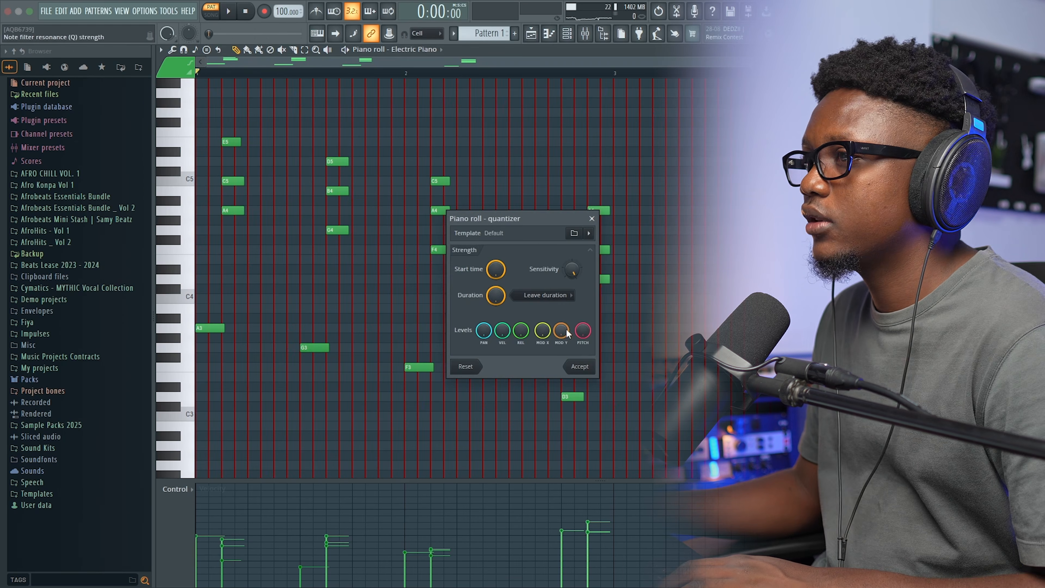
pyautogui.click(578, 366)
# Step: Raise the velocity of the first G3 bass note and repeat the two-bar progression through bars 3 and 4
pyautogui.press('space')
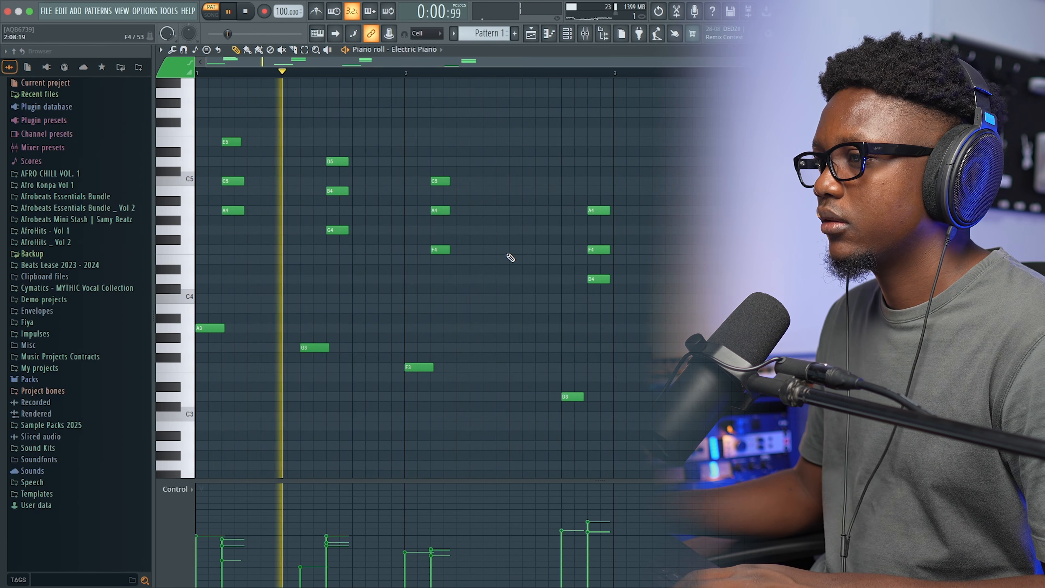
pyautogui.press('space')
pyautogui.scroll(1, 338, 347)
pyautogui.click(312, 549)
pyautogui.press('space')
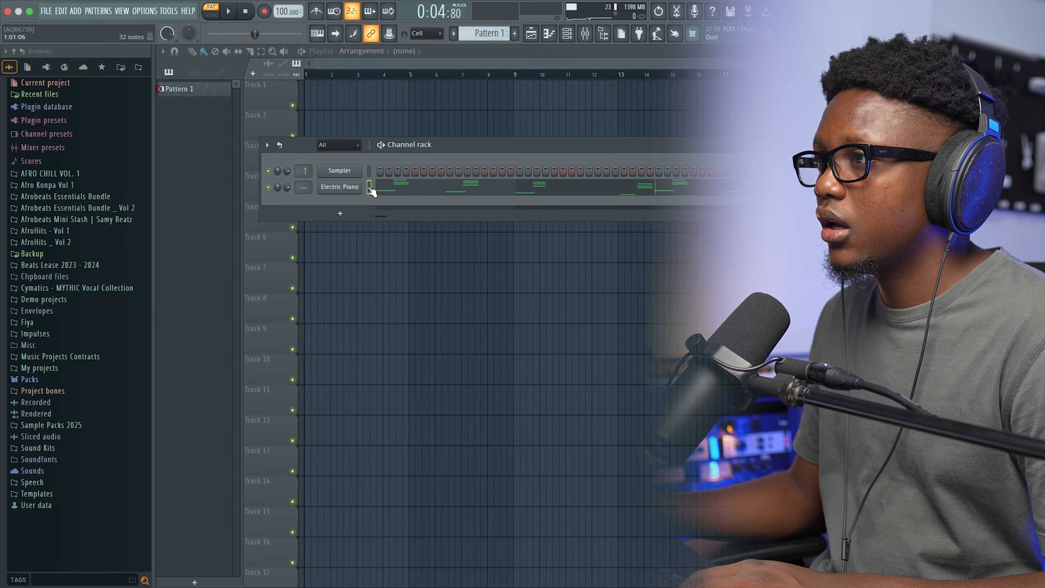
# Step: Clone the Electric Piano channel and load the All Strings Staccato preset from Essential Strings in the copy
pyautogui.rightClick(351, 198)
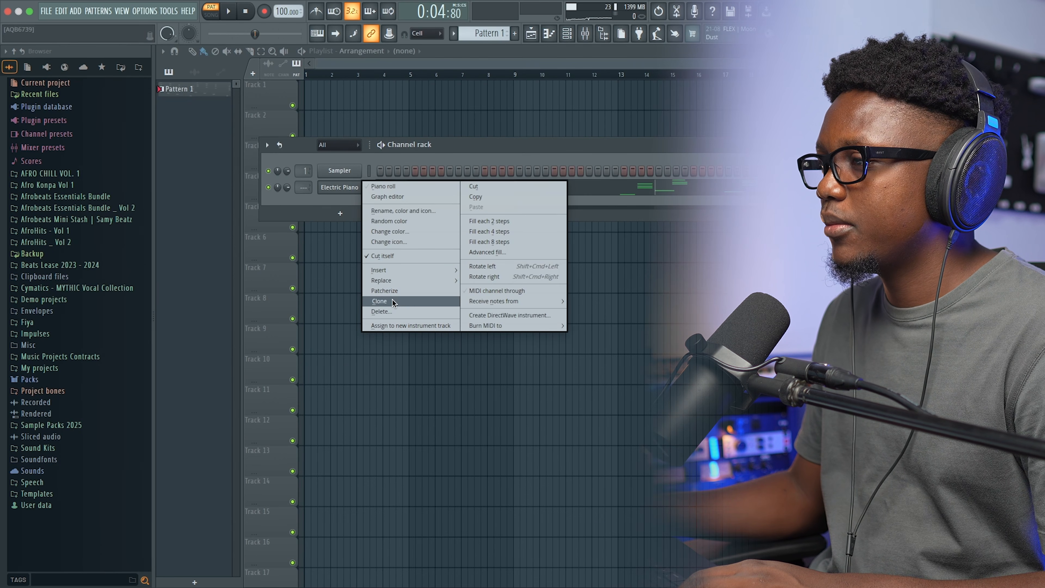
pyautogui.click(392, 301)
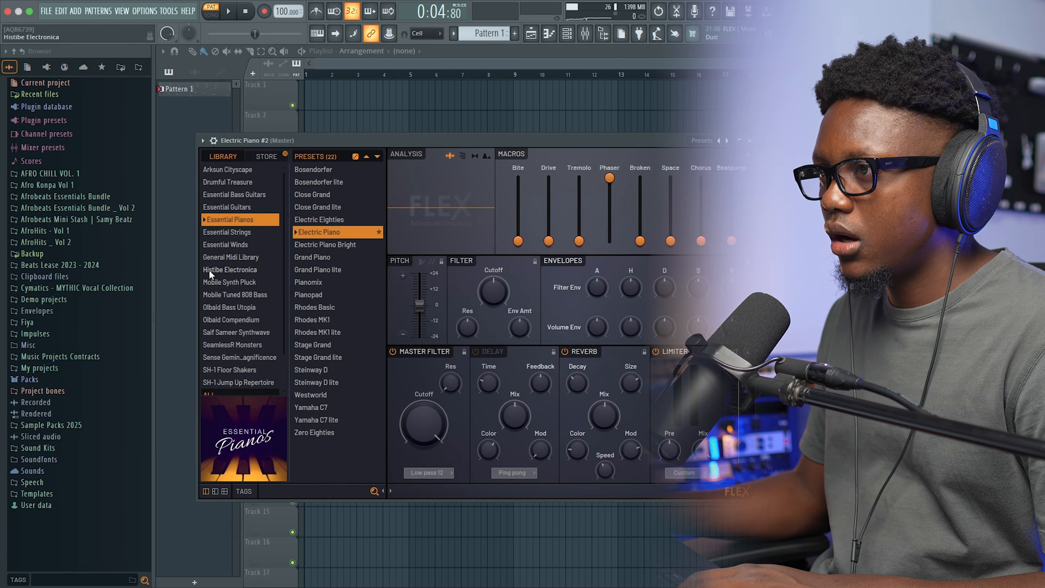
pyautogui.click(249, 233)
pyautogui.click(324, 222)
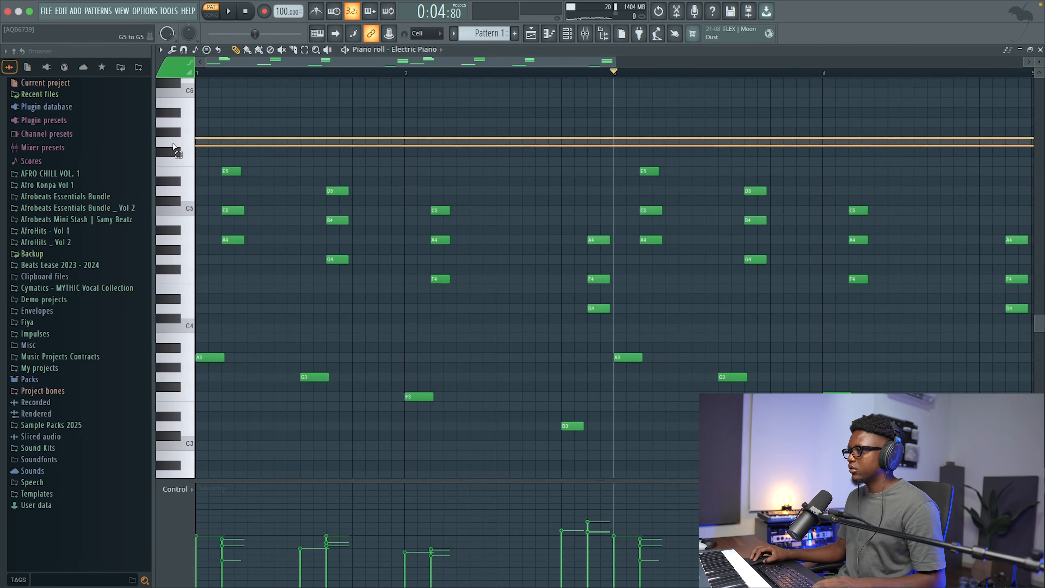
# Step: Copy all the Electric Piano notes into the All Strings Staccato channel
pyautogui.hotkey('ctrl', 'a')
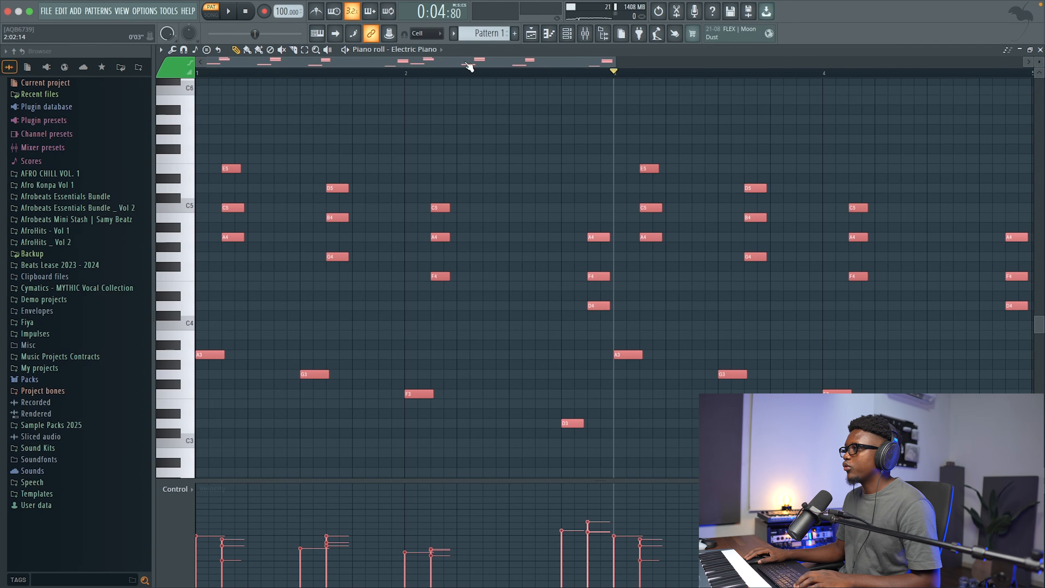
pyautogui.click(441, 50)
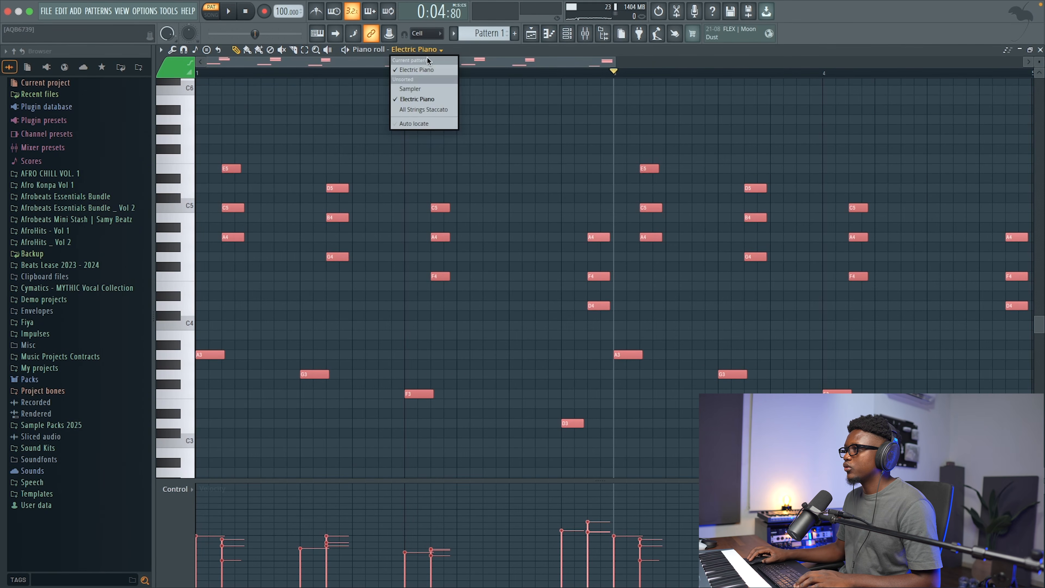
pyautogui.click(424, 109)
pyautogui.hotkey('ctrl', 'v')
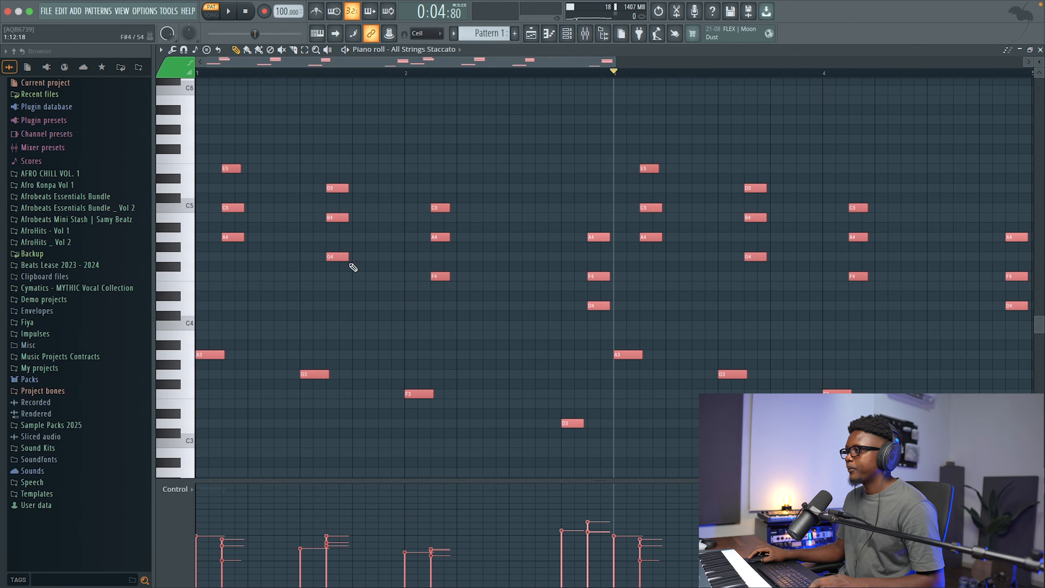
# Step: Shift the strings' upper chord notes earlier to line up with the bass notes, and extend every note to legato length
pyautogui.moveTo(190, 131); pyautogui.dragTo(204, 324)
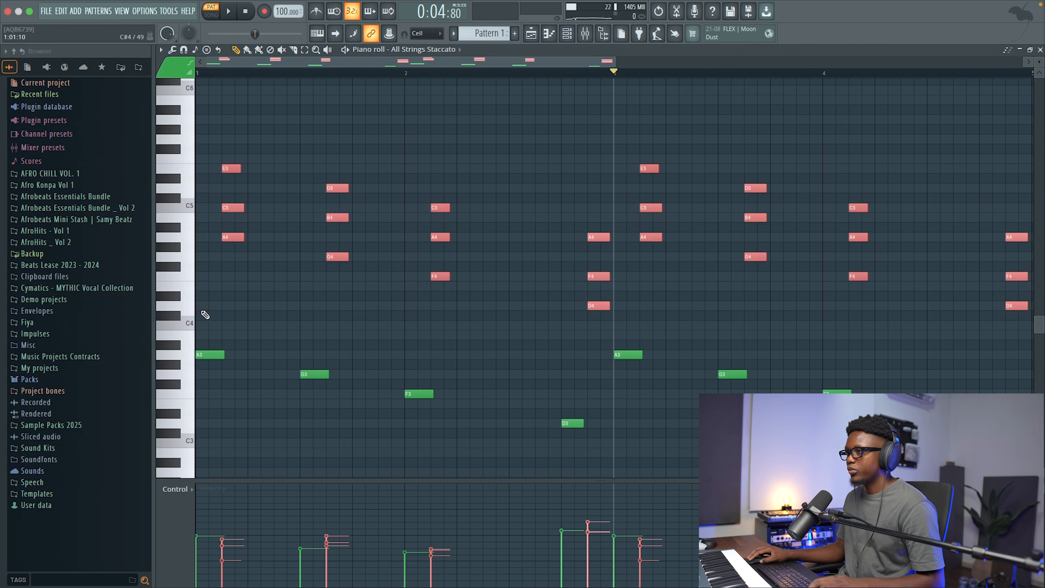
pyautogui.moveTo(232, 239); pyautogui.dragTo(174, 240)
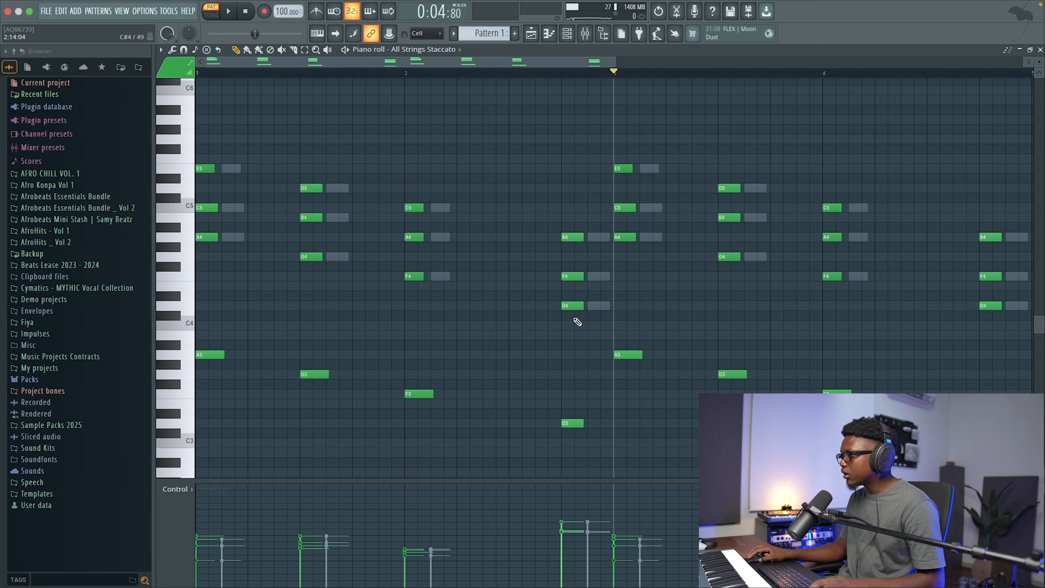
pyautogui.hotkey('ctrl', 'l')
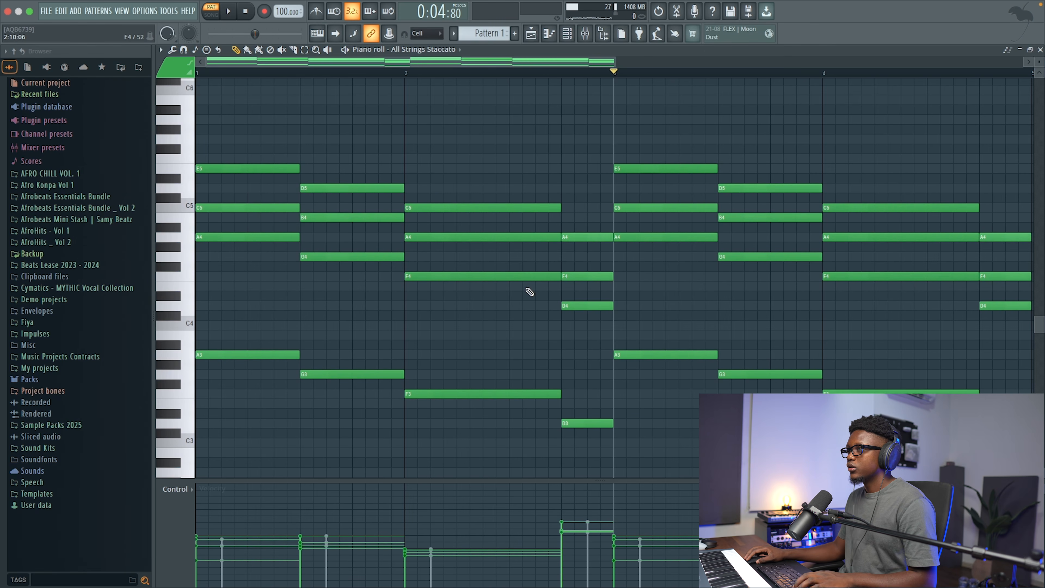
# Step: Audition the strings and add melody notes E5 on beat 4 of bar 1 and D5 on beat 4 of bar 2
pyautogui.press('space')
pyautogui.press('space')
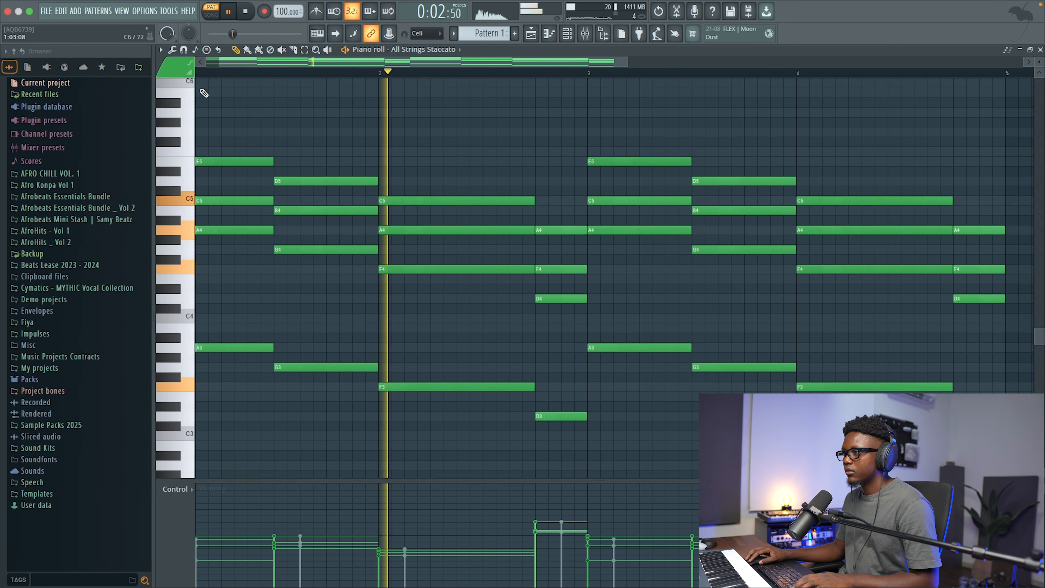
pyautogui.scroll(3, 300, 114)
pyautogui.scroll(-2, 299, 112)
pyautogui.press('space')
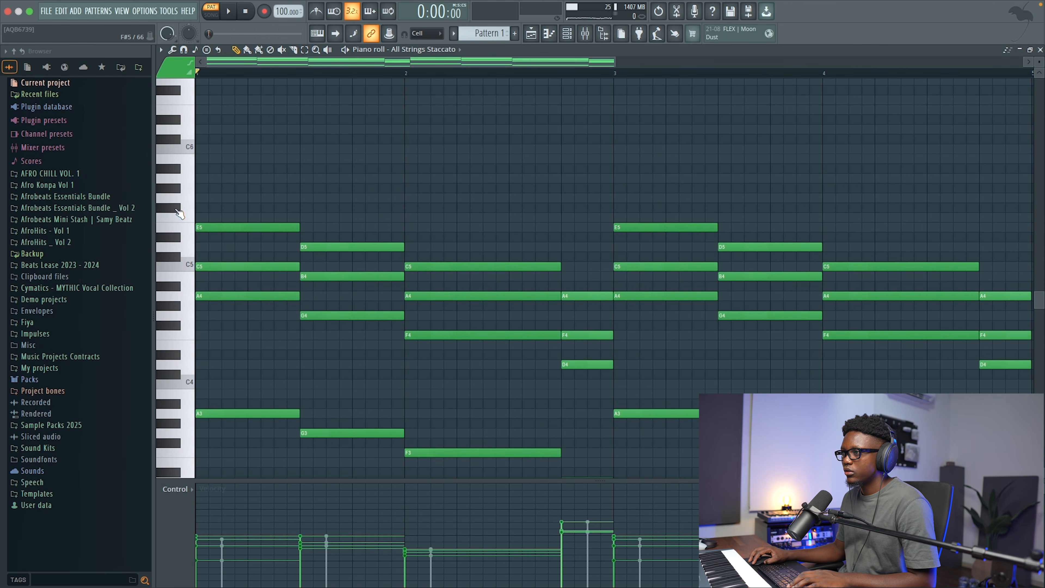
pyautogui.press('space')
pyautogui.press('space')
pyautogui.press('space')
pyautogui.moveTo(377, 227); pyautogui.dragTo(396, 226)
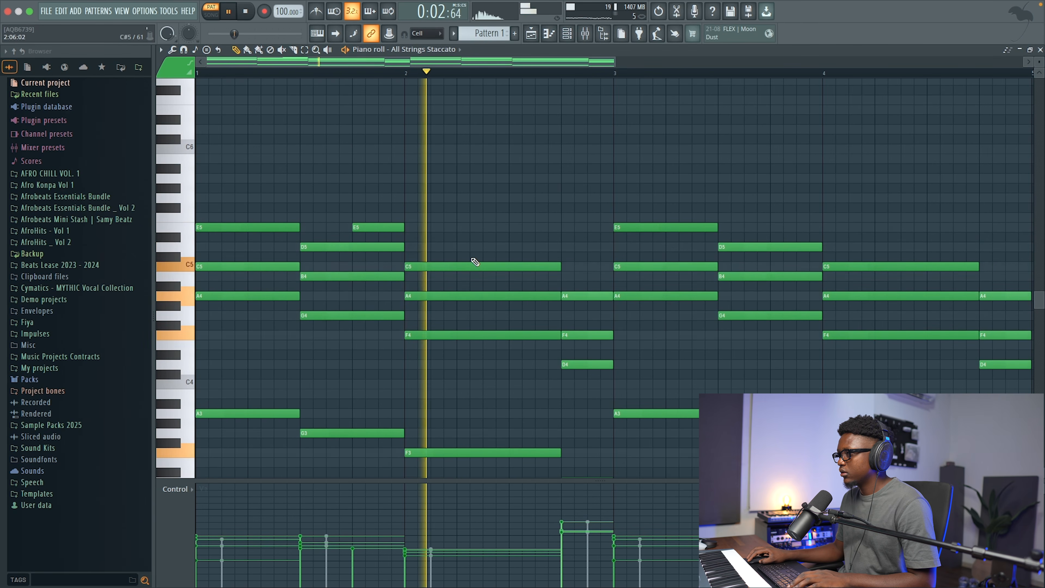
pyautogui.click(573, 250)
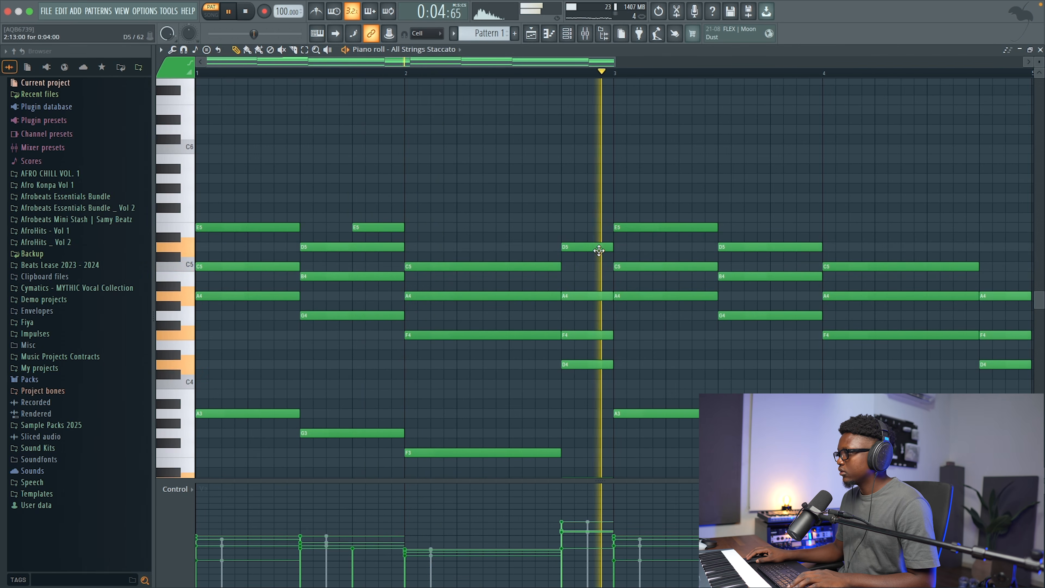
pyautogui.press('space')
# Step: Add strings melody notes G5 on beat 4 of bar 3 and F5, E5 and D5 on beats 1, 3 and 4 of bar 4
pyautogui.click(725, 199)
pyautogui.moveTo(730, 198); pyautogui.dragTo(777, 199)
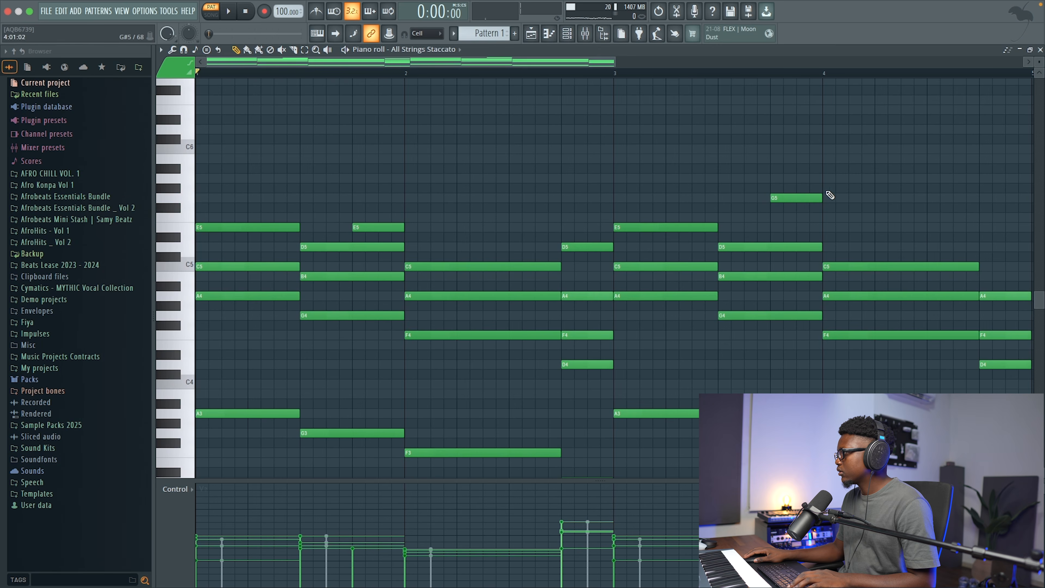
pyautogui.click(822, 220)
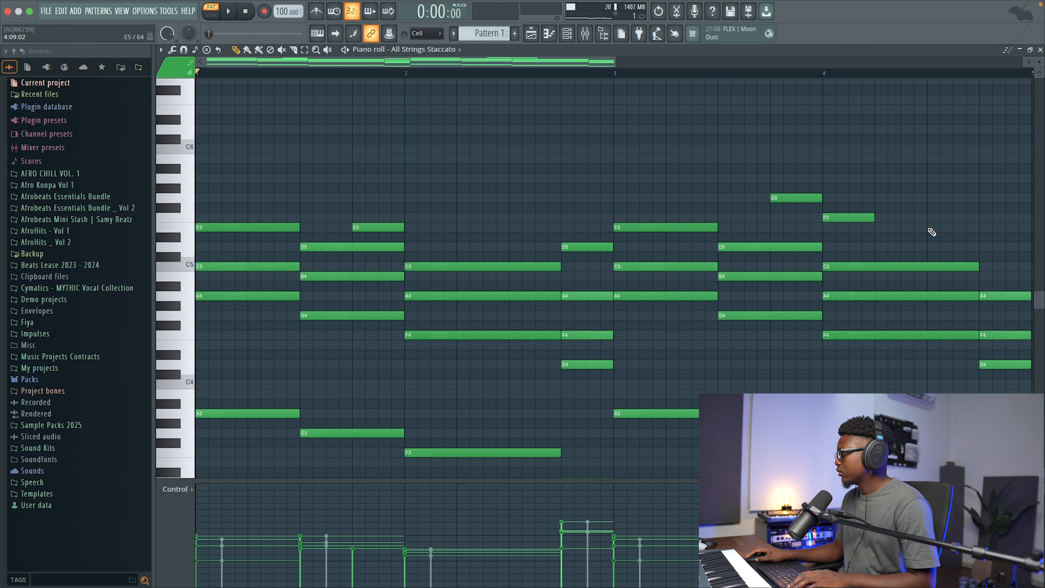
pyautogui.click(933, 231)
pyautogui.press('space')
pyautogui.hscroll(2, 595, 193)
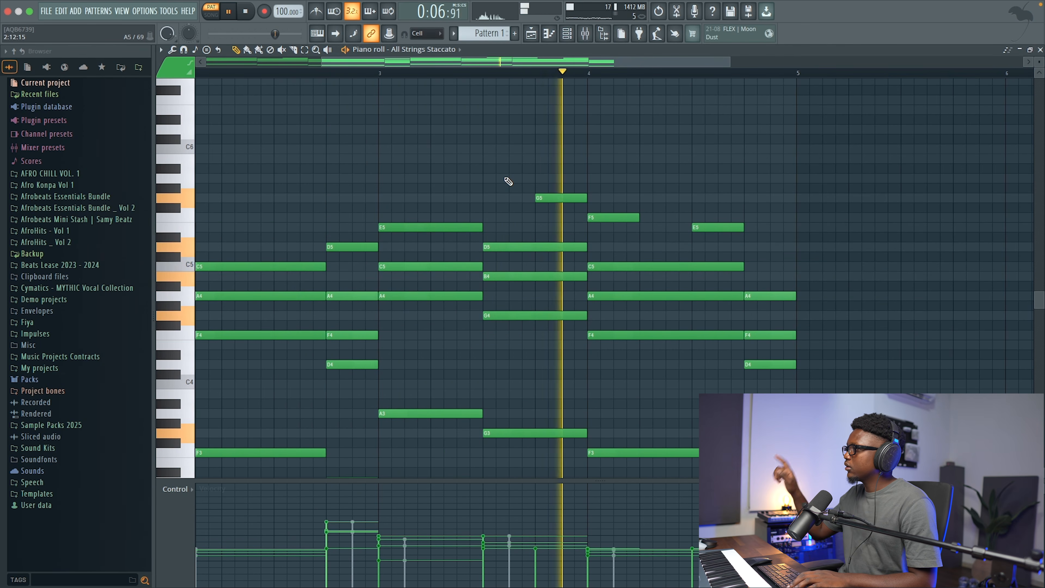
pyautogui.click(750, 248)
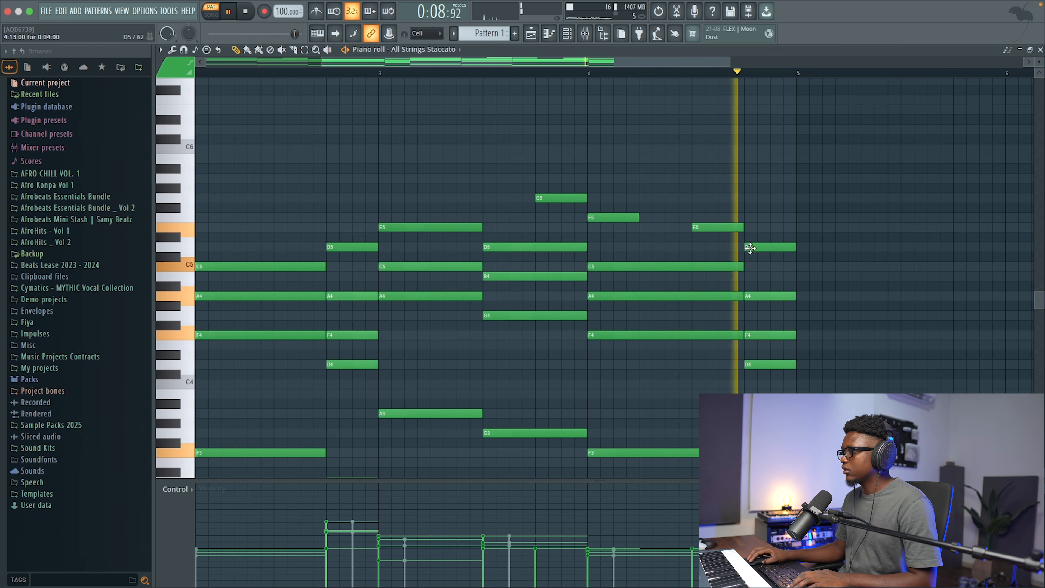
pyautogui.press('space')
# Step: Try an extra melody note on beat 3 of bar 3, first at F5 and then at A5, and delete it
pyautogui.click(492, 217)
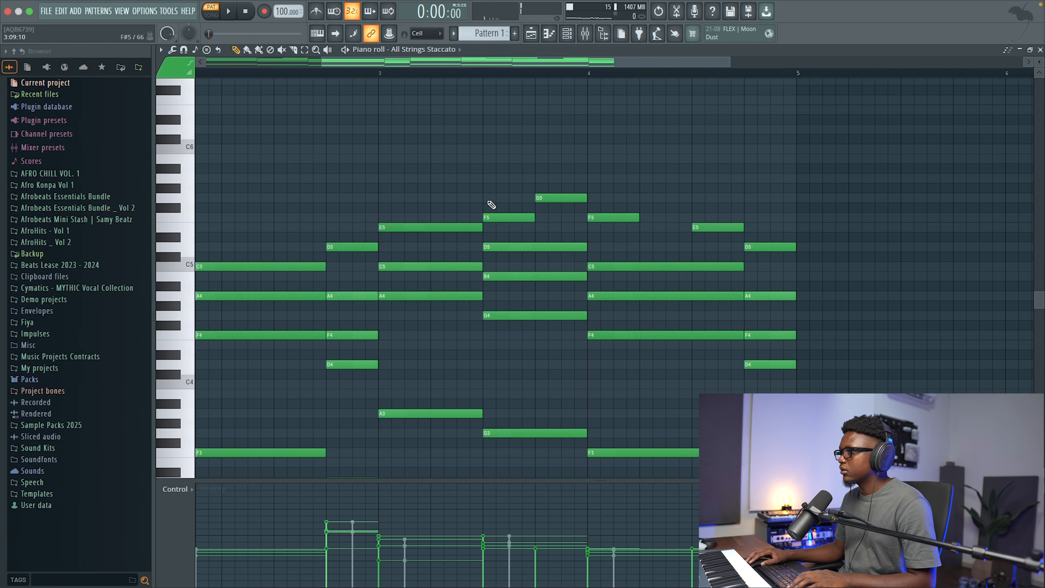
pyautogui.click(381, 75)
pyautogui.press('space')
pyautogui.press('space')
pyautogui.moveTo(498, 216); pyautogui.dragTo(498, 170)
pyautogui.press('space')
pyautogui.press('space')
pyautogui.press('space')
pyautogui.press('space')
pyautogui.press('space')
pyautogui.press('space')
pyautogui.press('space')
pyautogui.press('space')
pyautogui.press('space')
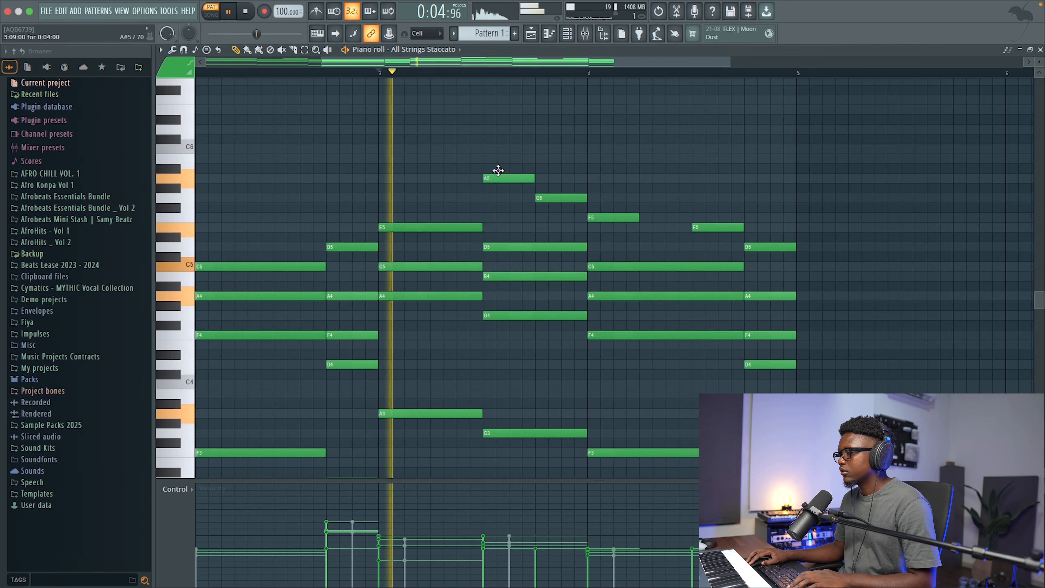
pyautogui.press('space')
pyautogui.rightClick(502, 179)
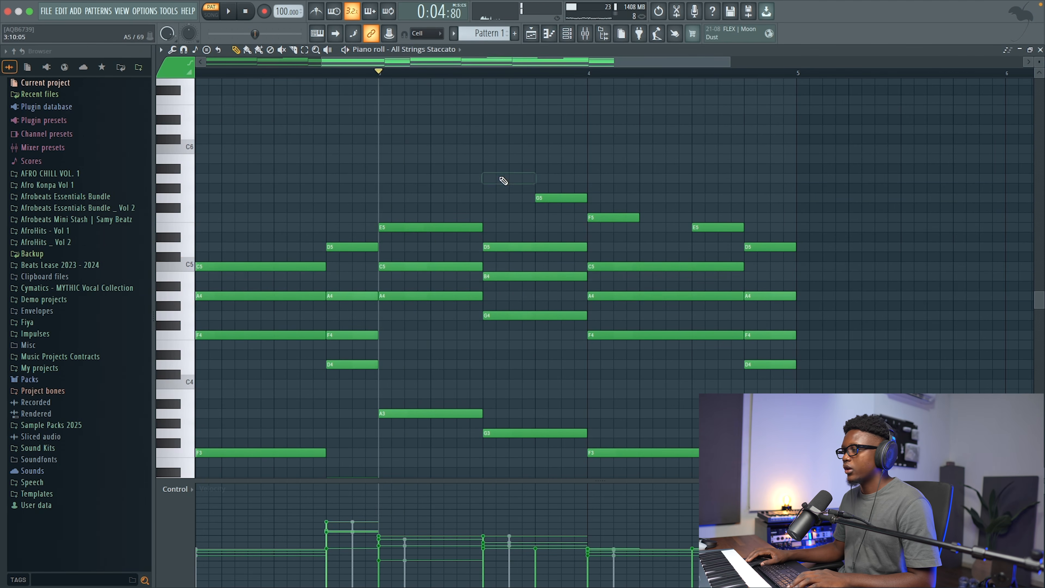
# Step: Try the whole strings part one octave lower during playback from the start, and transpose it back up
pyautogui.hscroll(-5, 477, 118)
pyautogui.click(199, 74)
pyautogui.press('space')
pyautogui.press('space')
pyautogui.hotkey('ctrl', 'Down')
pyautogui.press('space')
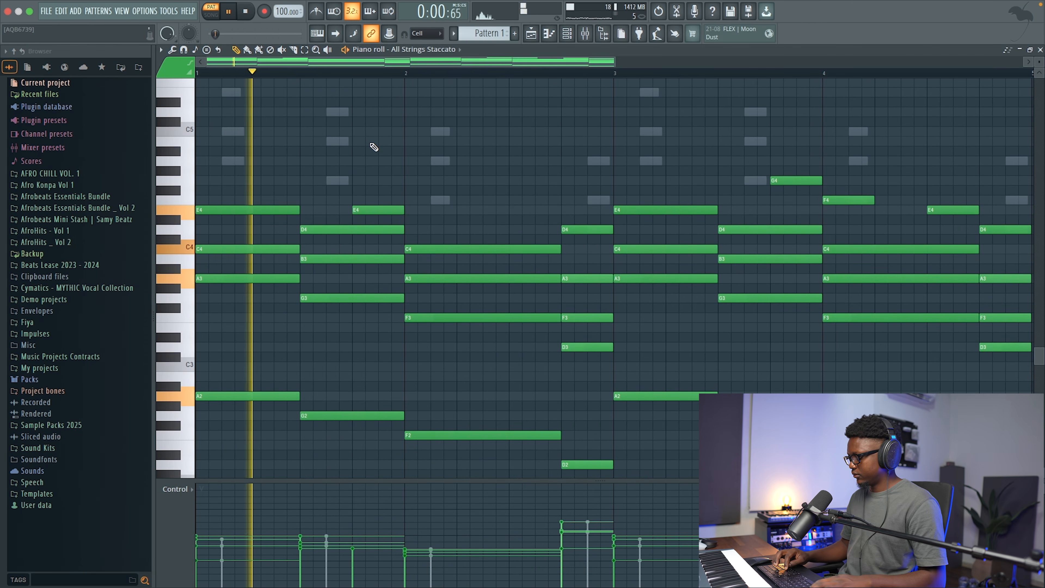
pyautogui.hotkey('ctrl', 'Up')
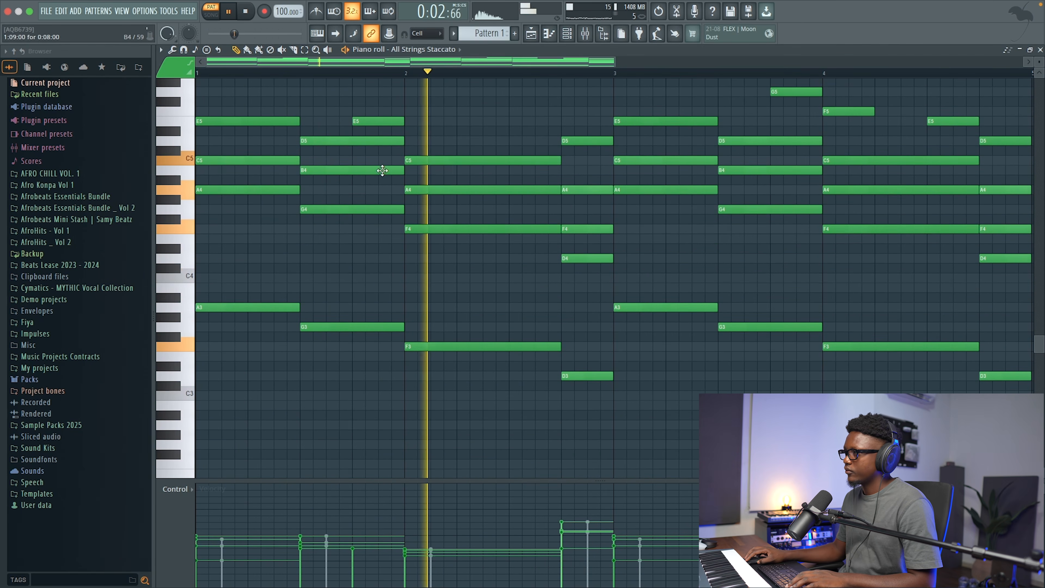
# Step: Select the strings chords on the last beat of bars 2 and 4 and scale their velocity levels to 65%
pyautogui.click(1041, 50)
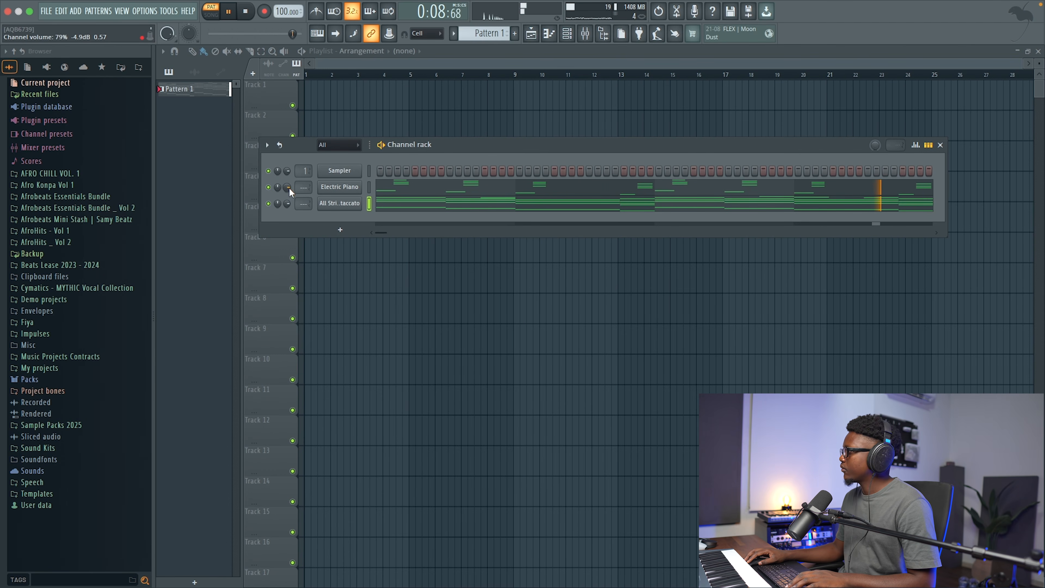
pyautogui.click(450, 203)
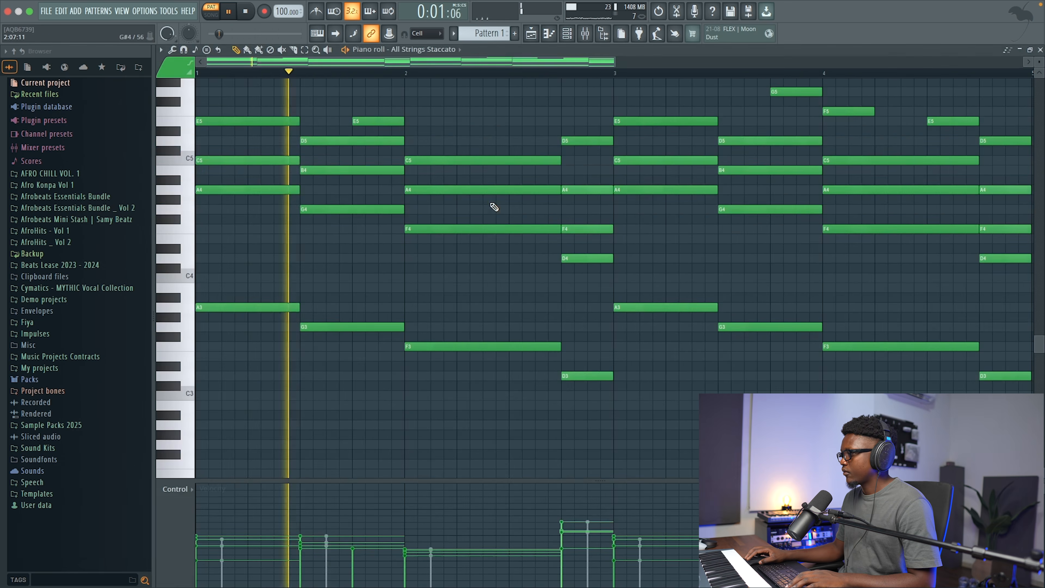
pyautogui.press('space')
pyautogui.moveTo(614, 63); pyautogui.dragTo(832, 120)
pyautogui.moveTo(723, 388); pyautogui.dragTo(722, 138)
pyautogui.moveTo(456, 397); pyautogui.dragTo(436, 98)
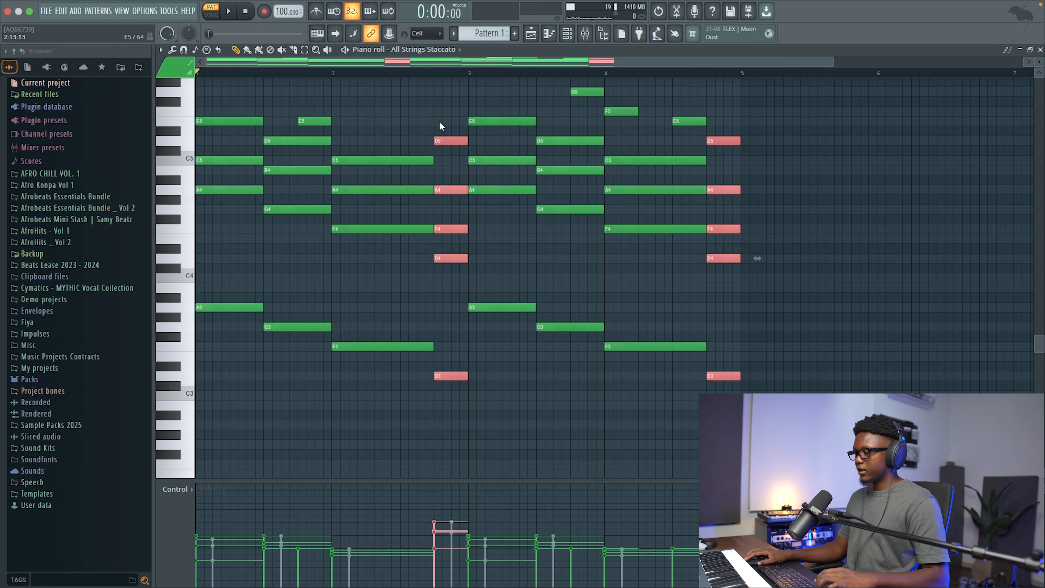
pyautogui.hotkey('alt', 'x')
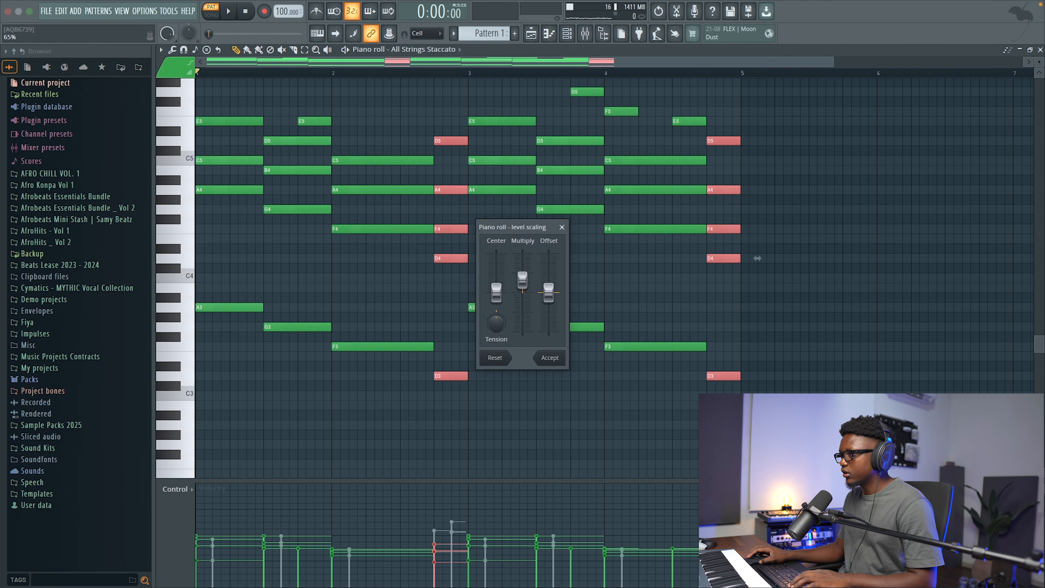
pyautogui.press('space')
pyautogui.click(550, 358)
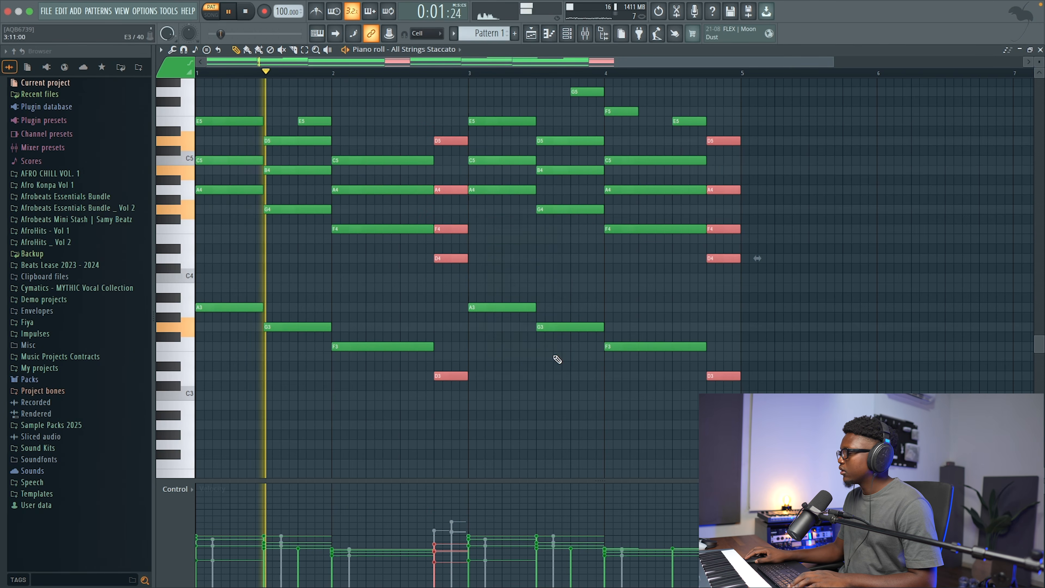
pyautogui.click(1041, 50)
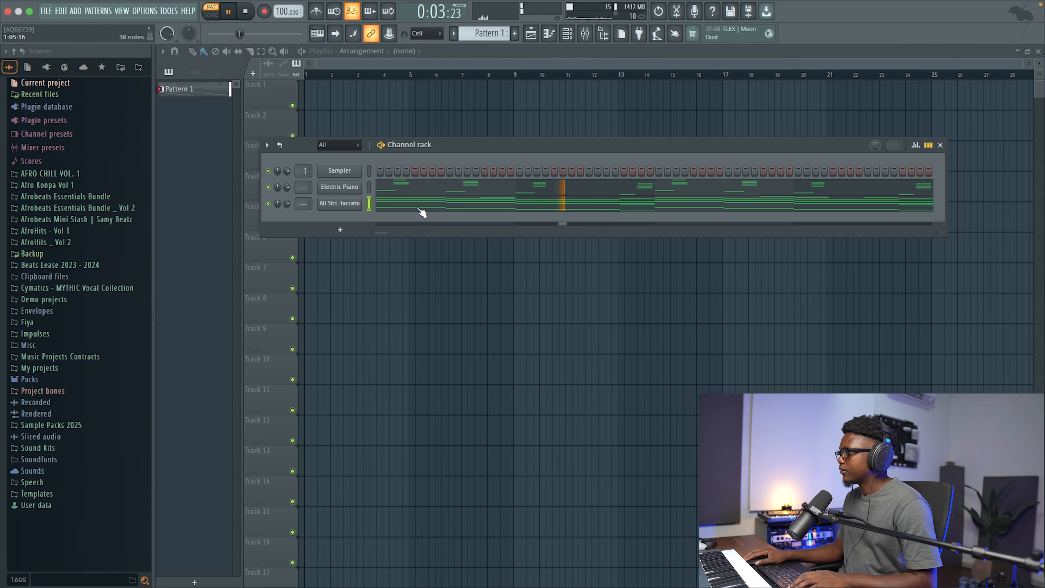
# Step: Select the electric piano's D4, F4 and A4 notes on the last beat of bars 2 and 4 and scale their velocity levels down
pyautogui.click(646, 183)
pyautogui.press('space')
pyautogui.moveTo(464, 161); pyautogui.dragTo(455, 293)
pyautogui.moveTo(740, 160); pyautogui.dragTo(725, 392)
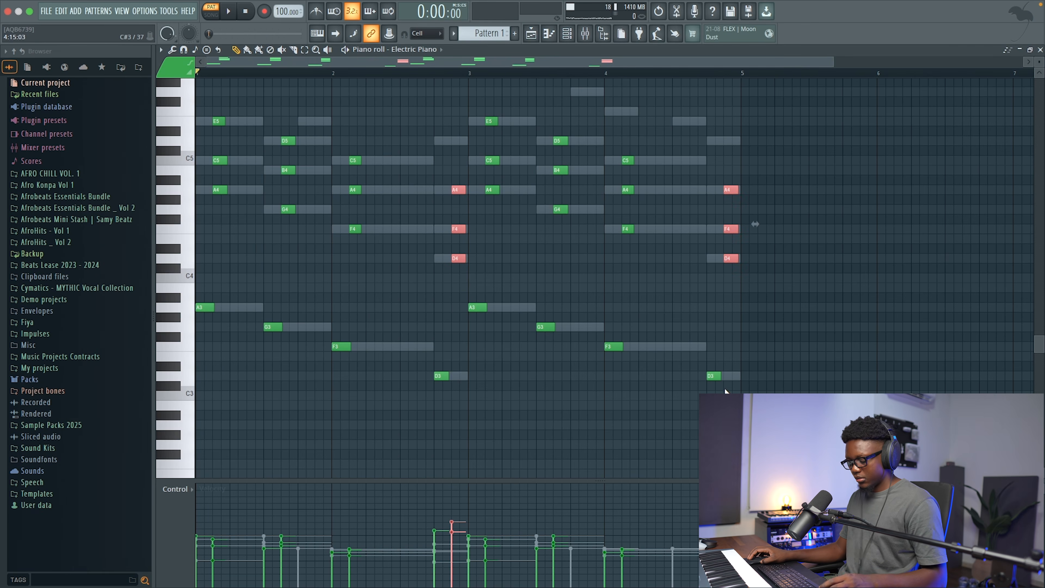
pyautogui.hotkey('alt', 'x')
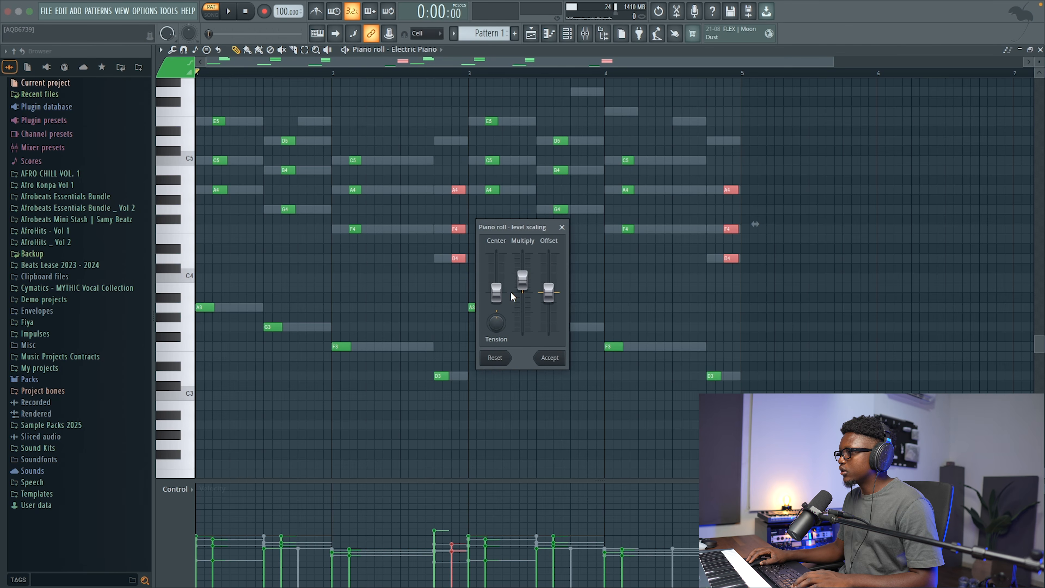
pyautogui.press('space')
pyautogui.click(554, 356)
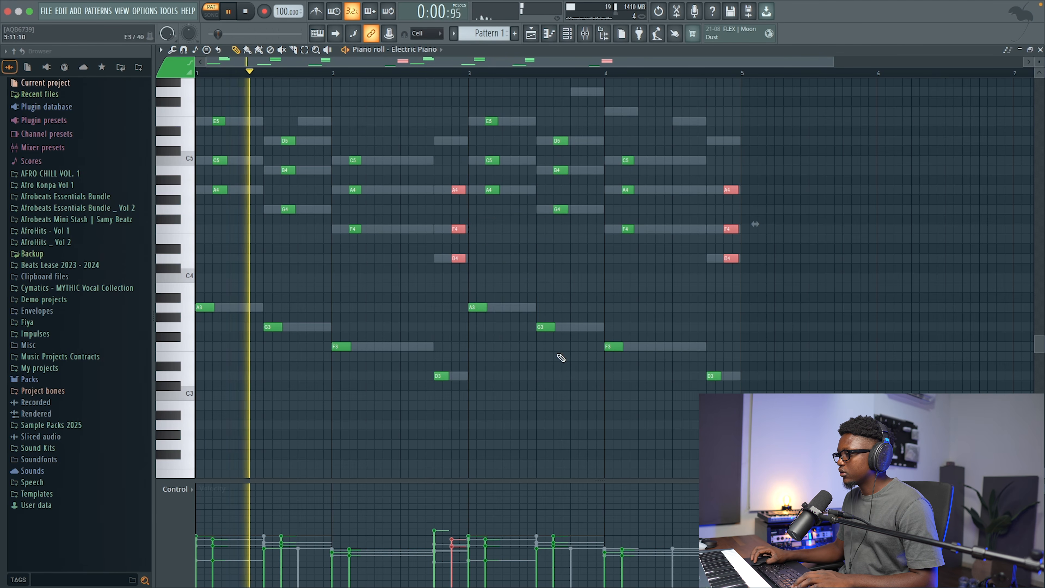
pyautogui.hotkey('ctrl', 'd')
# Step: Lower the velocity of the electric piano's D3 bass note on the last beat of bar 2 and listen to the pattern
pyautogui.click(435, 538)
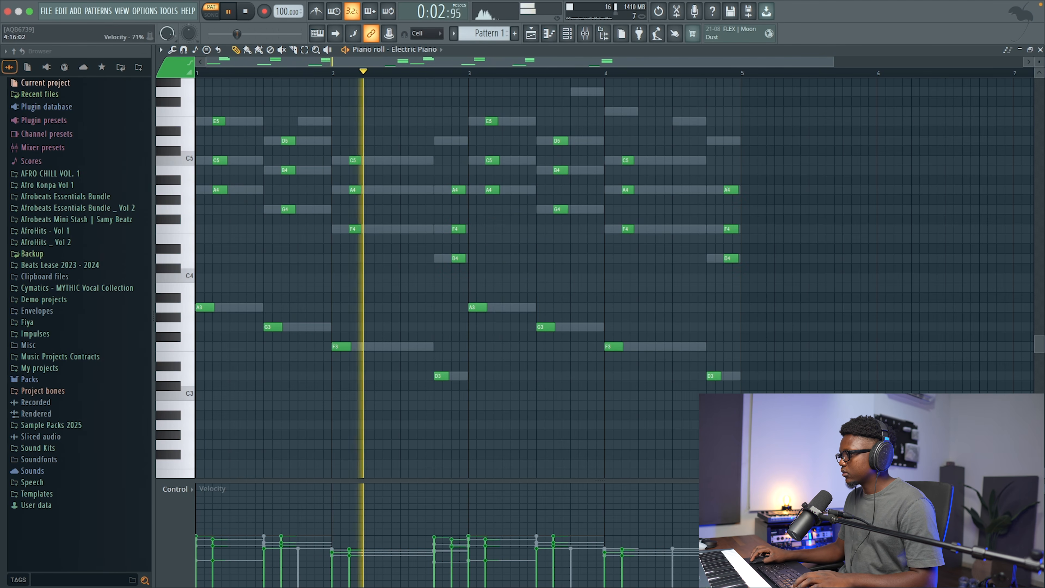
pyautogui.click(1041, 49)
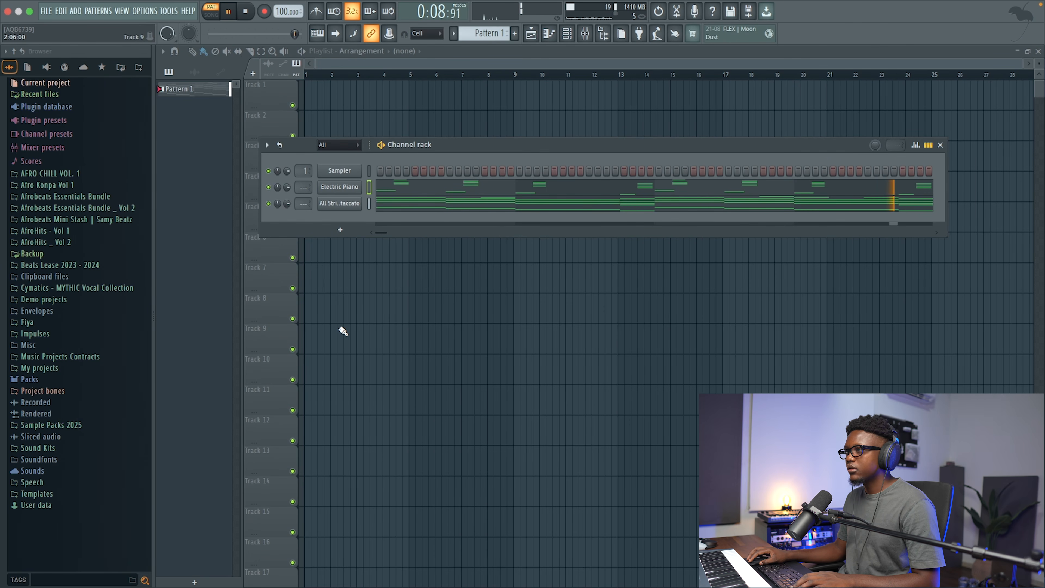
pyautogui.press('space')
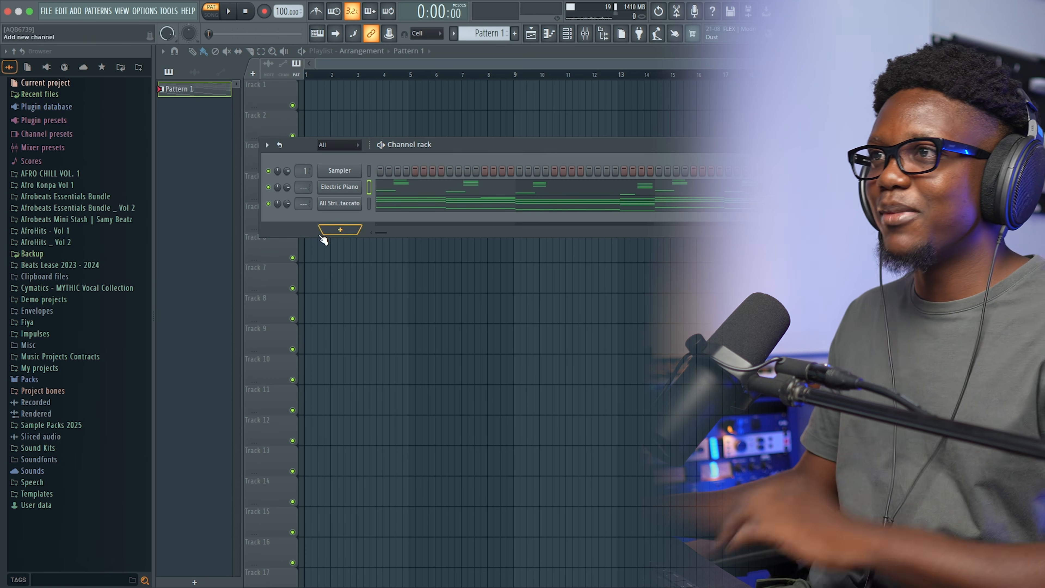
# Step: Add a Kepler synth channel, load its J60 Strings 3 preset and audition it with the pattern
pyautogui.click(75, 13)
pyautogui.moveTo(91, 94)
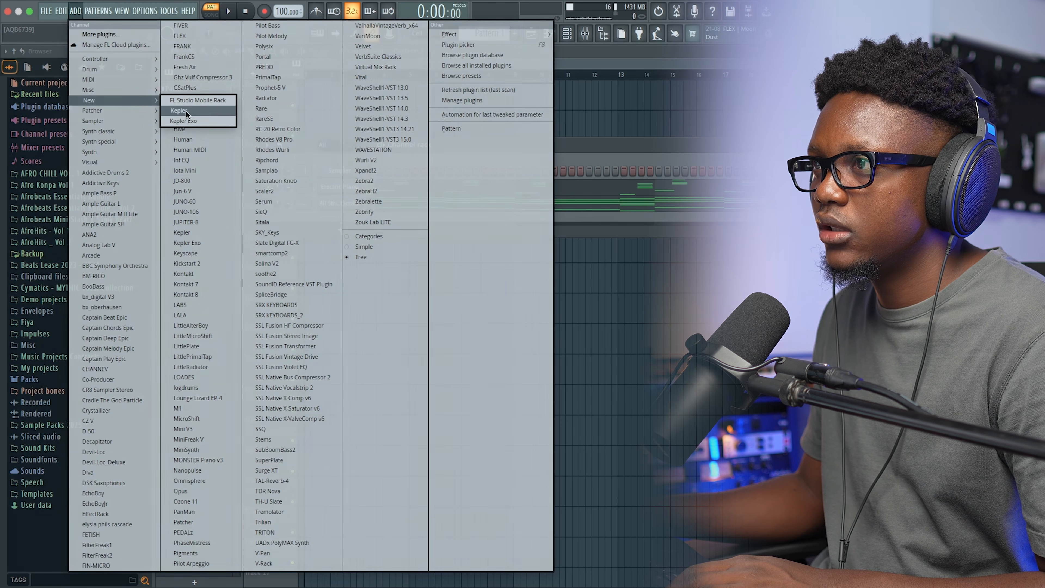
pyautogui.click(183, 111)
pyautogui.click(707, 116)
pyautogui.moveTo(739, 206)
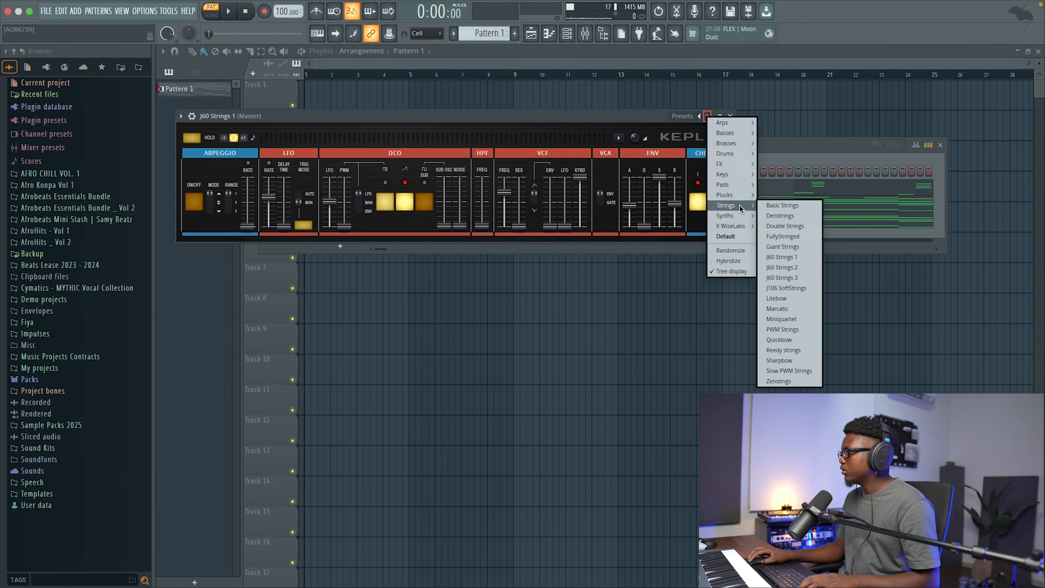
pyautogui.click(786, 277)
pyautogui.press('space')
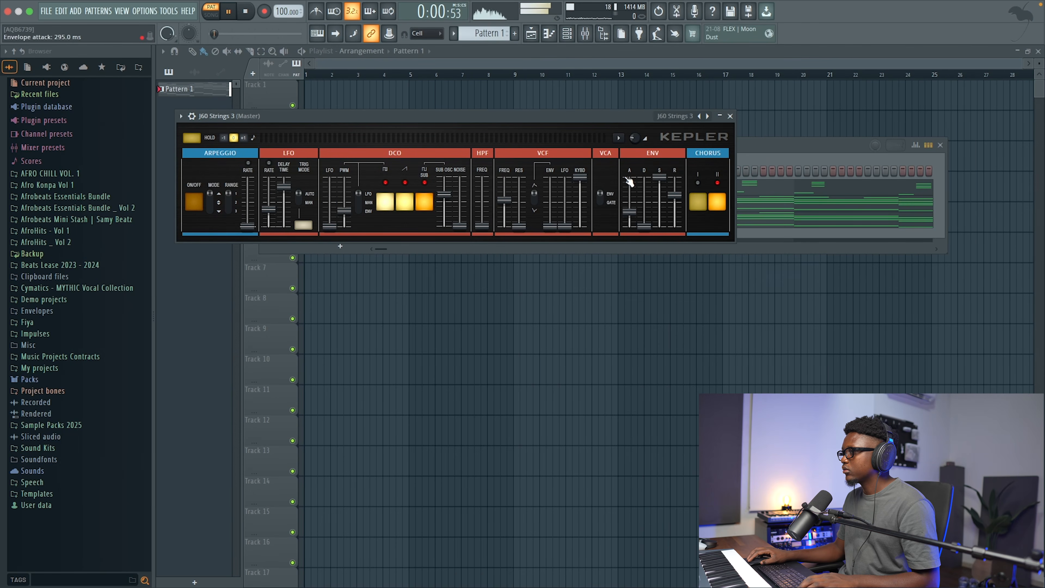
pyautogui.click(729, 117)
pyautogui.press('space')
# Step: Put the strings chords one octave higher in the J60 Strings 3 channel and delete the G6 melody note on beat 4 of bar 3
pyautogui.click(439, 223)
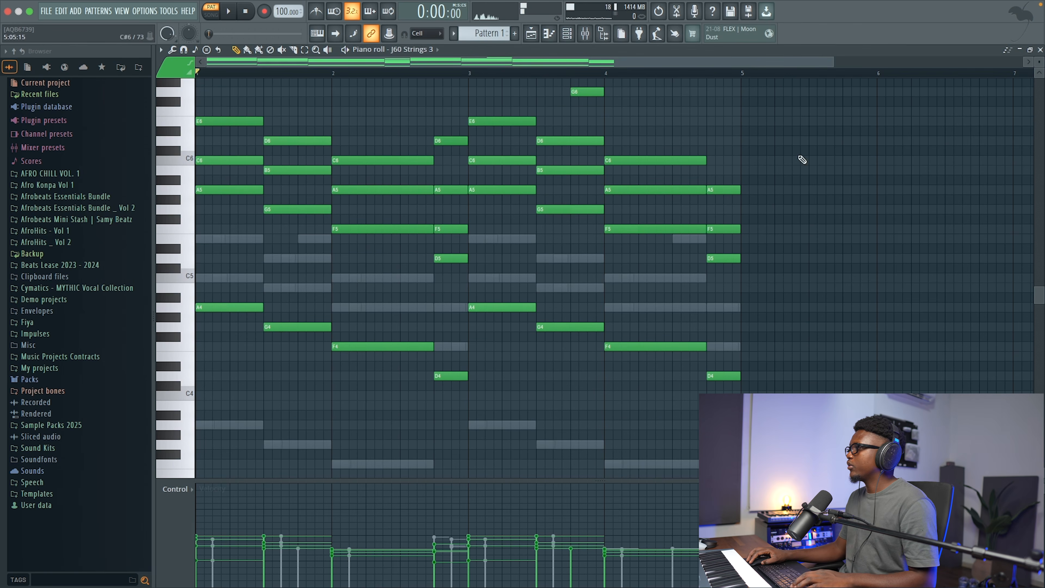
pyautogui.rightClick(583, 92)
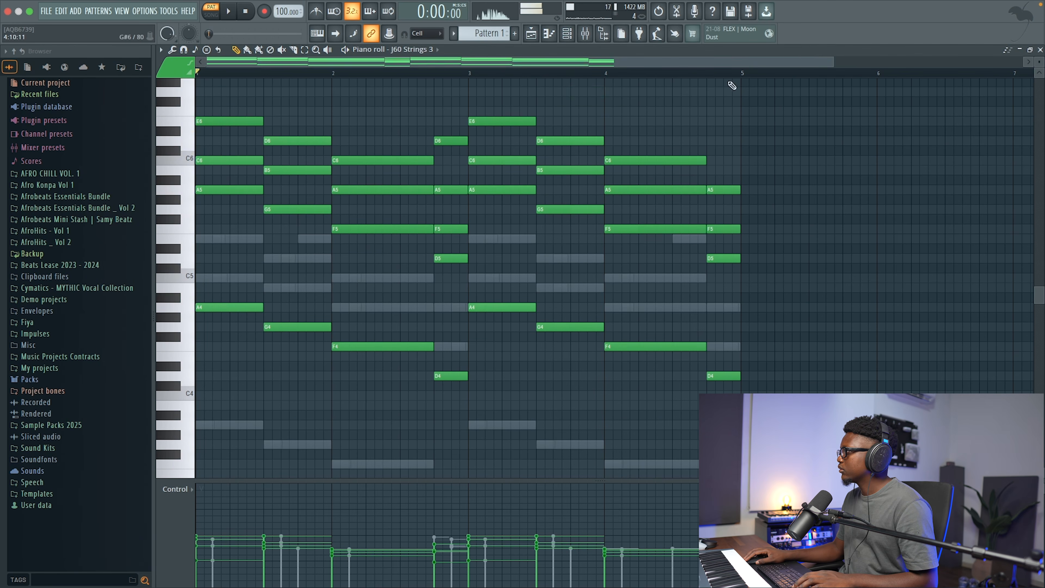
pyautogui.click(1041, 50)
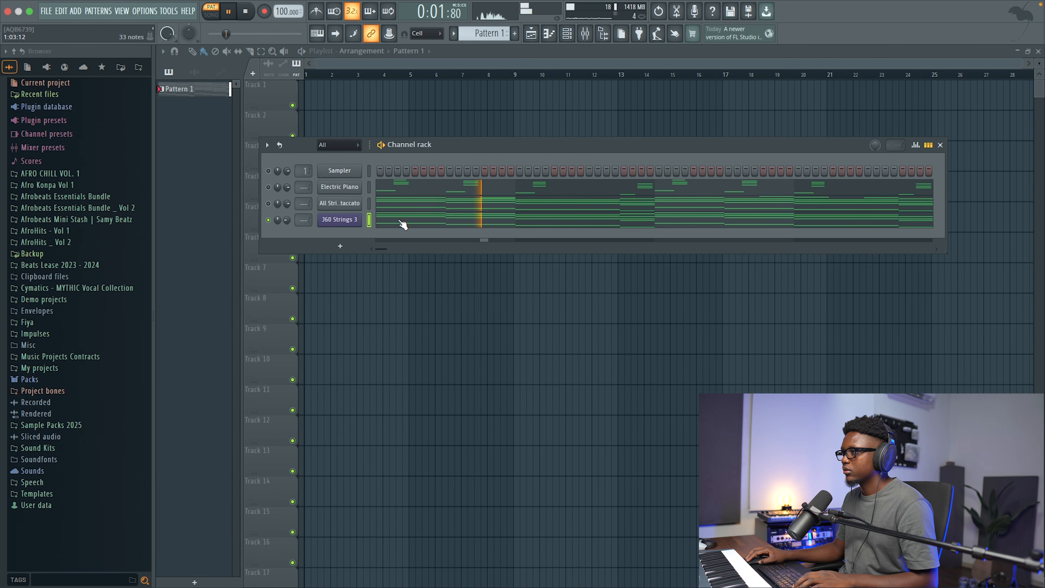
# Step: Check the All Strings Staccato instrument and the root note and channel settings of J60 Strings 3
pyautogui.click(350, 205)
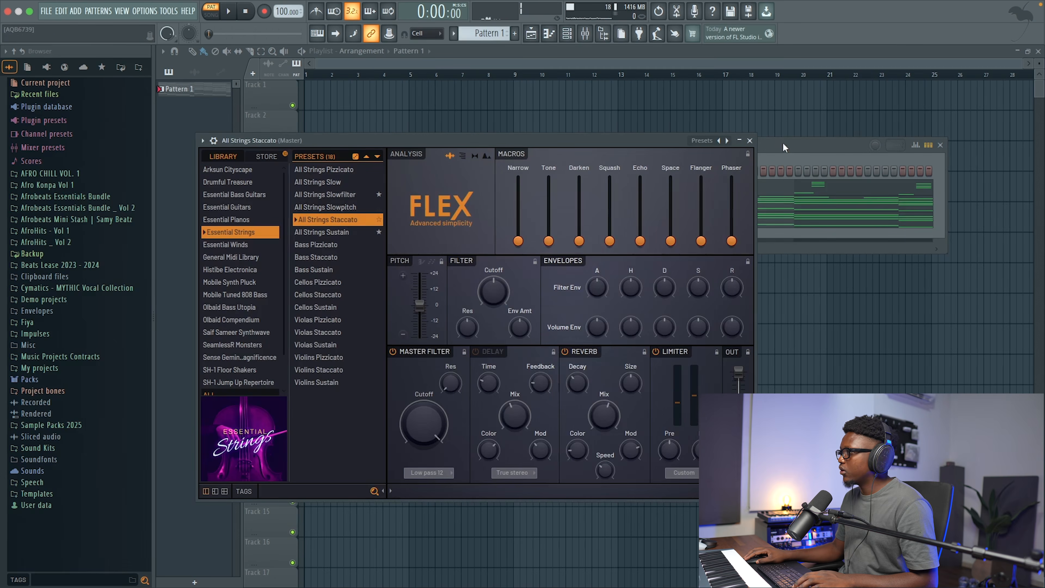
pyautogui.click(756, 143)
pyautogui.click(352, 222)
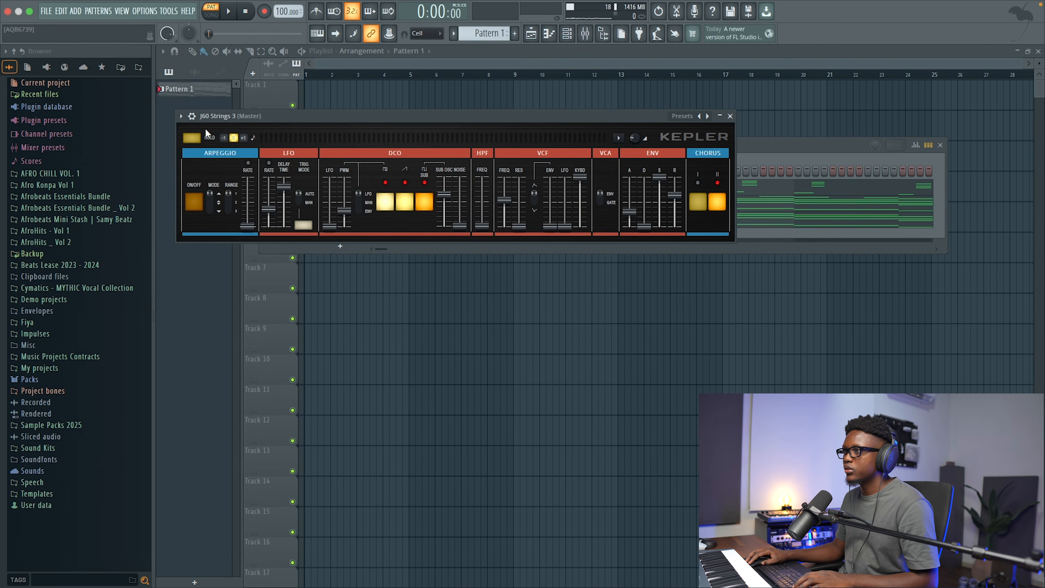
pyautogui.click(192, 115)
pyautogui.click(216, 135)
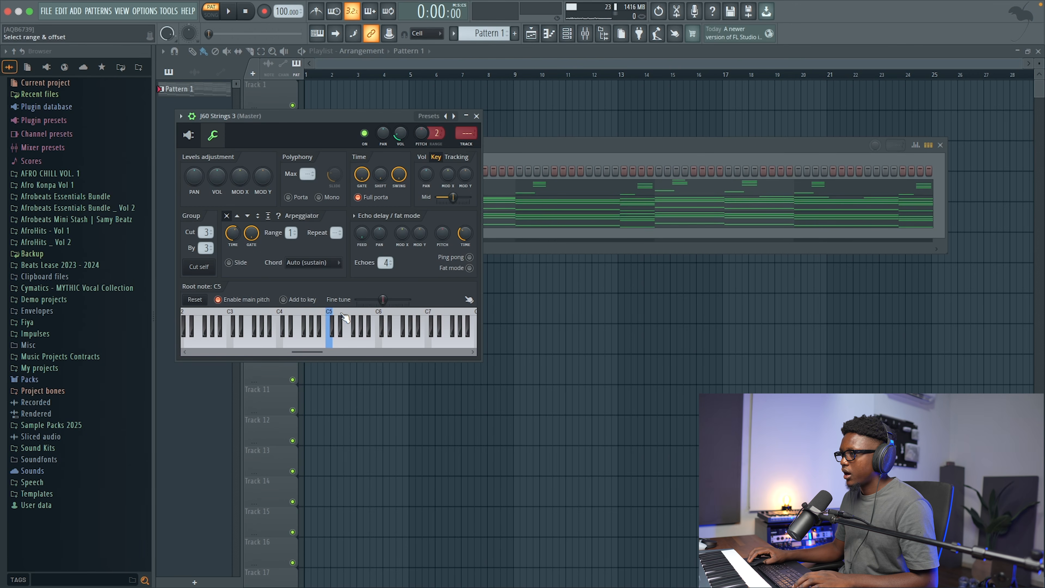
pyautogui.click(476, 117)
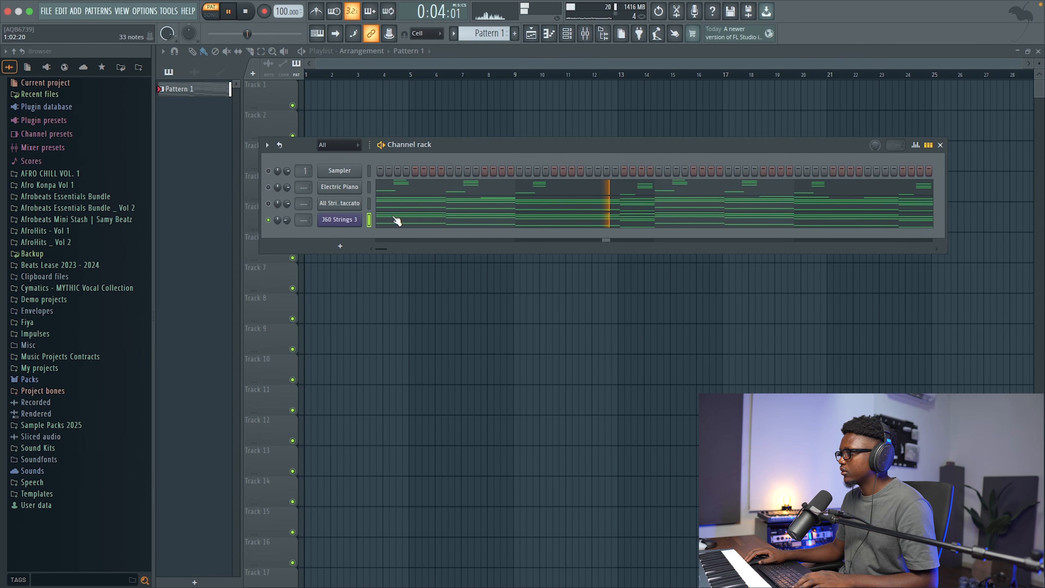
# Step: Transpose the soloed J60 Strings 3 part down one octave during playback and save the project
pyautogui.click(399, 224)
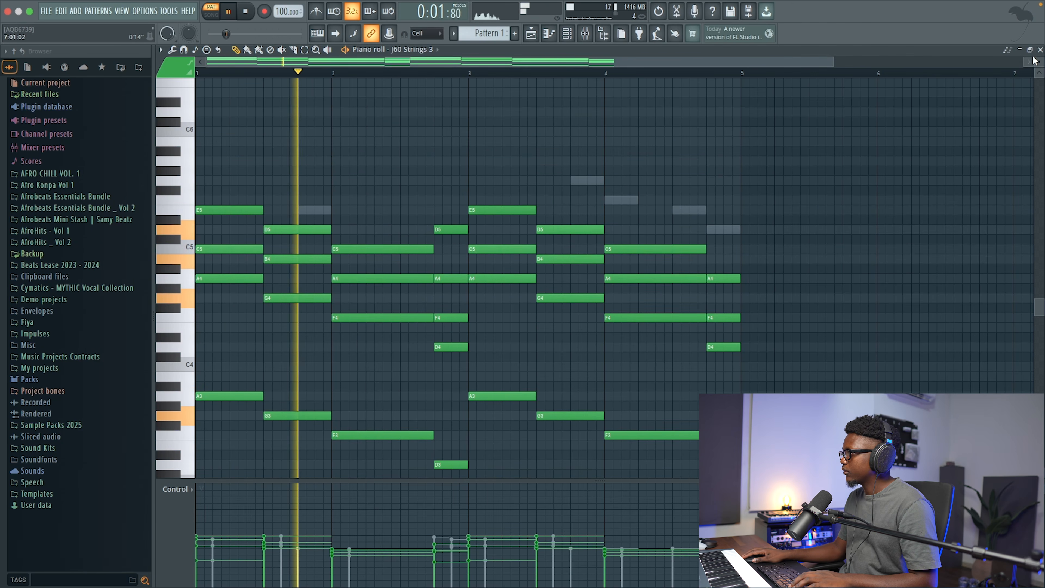
pyautogui.click(1040, 49)
pyautogui.press('super+s')
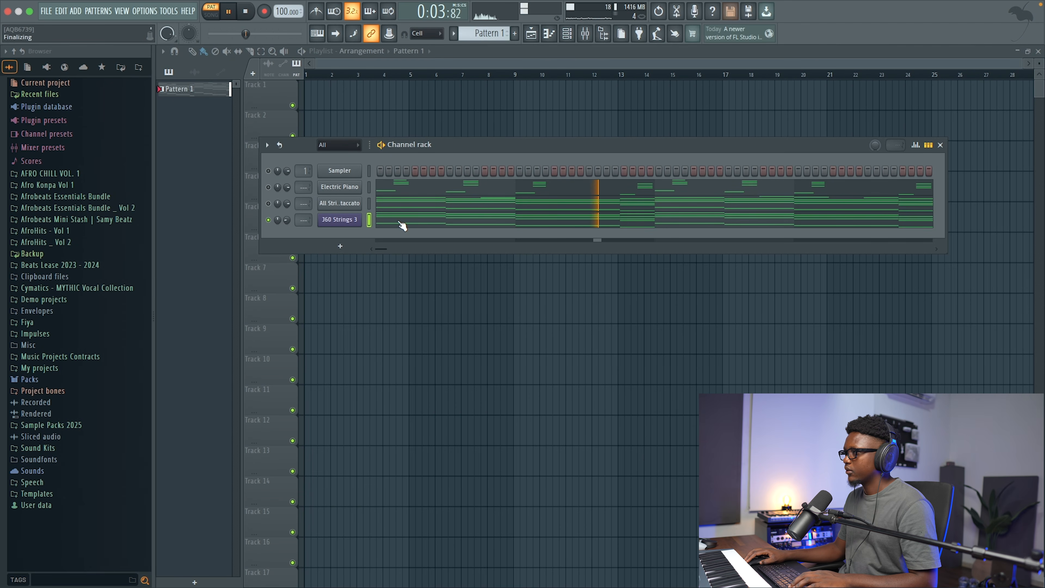
pyautogui.press('space')
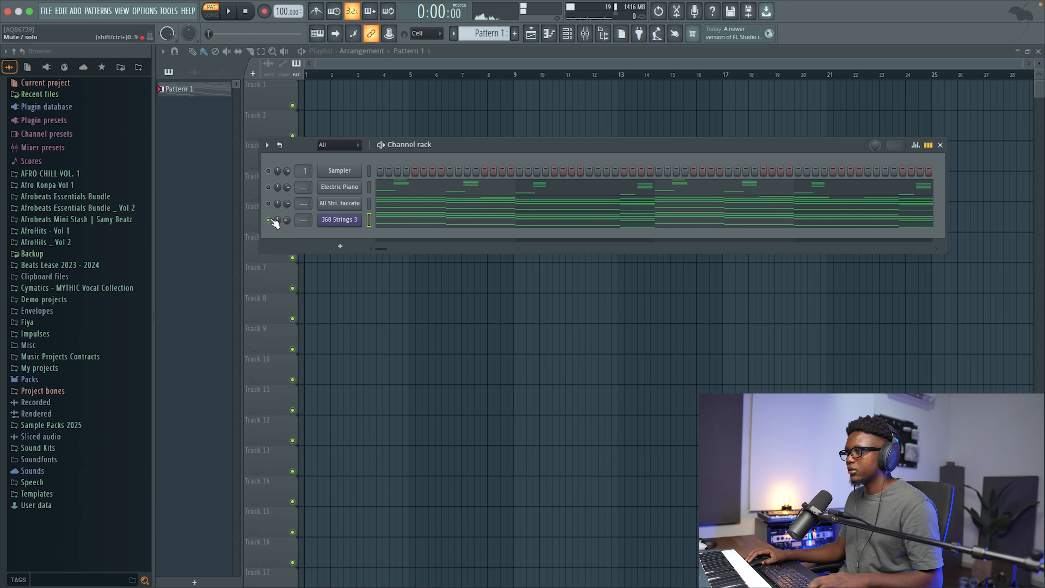
# Step: Unsolo J60 Strings 3, play all channels together and transpose its part back up one octave
pyautogui.rightClick(269, 220)
pyautogui.press('space')
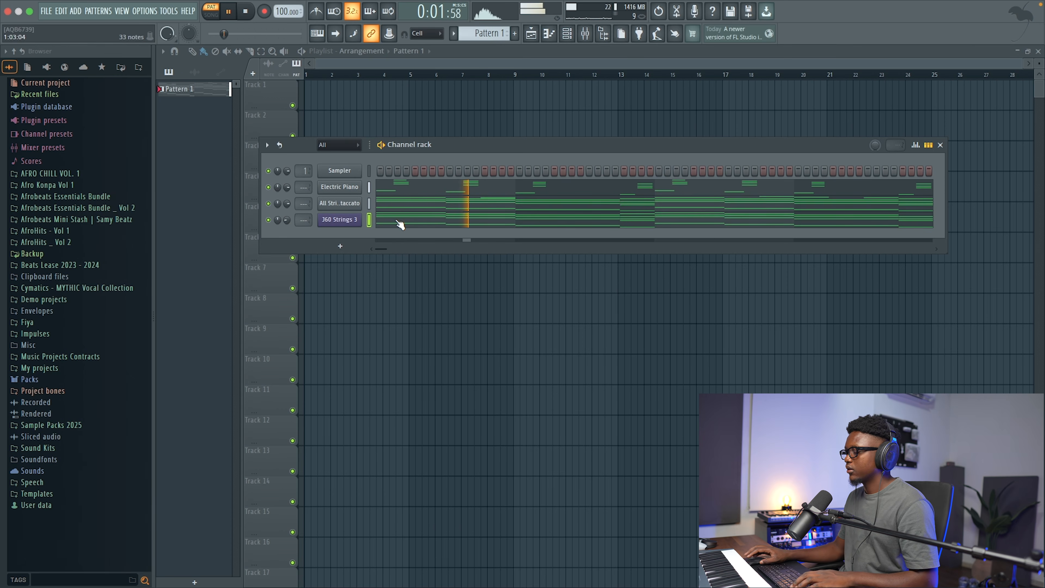
pyautogui.click(400, 224)
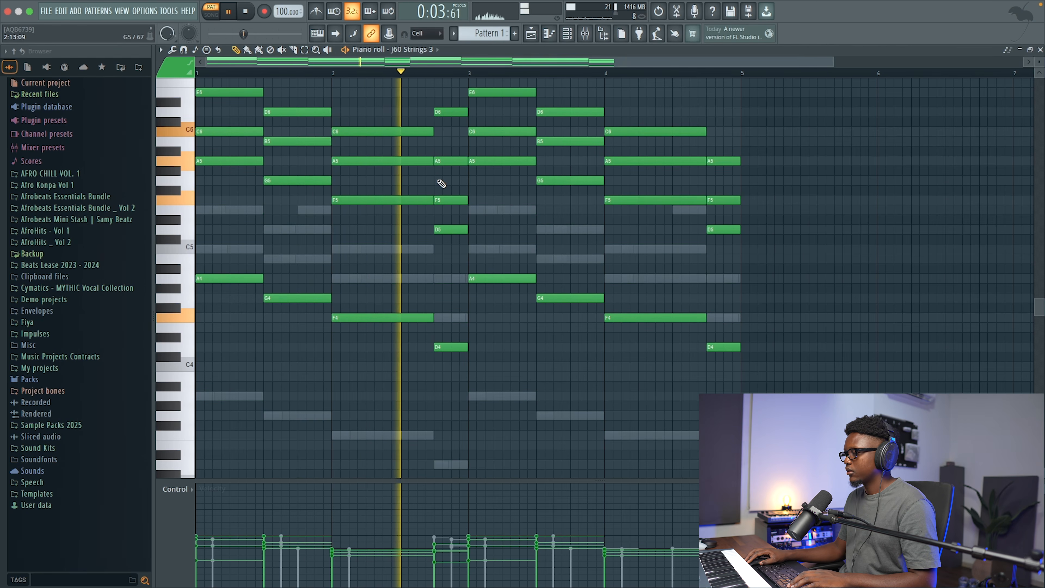
pyautogui.press('F7')
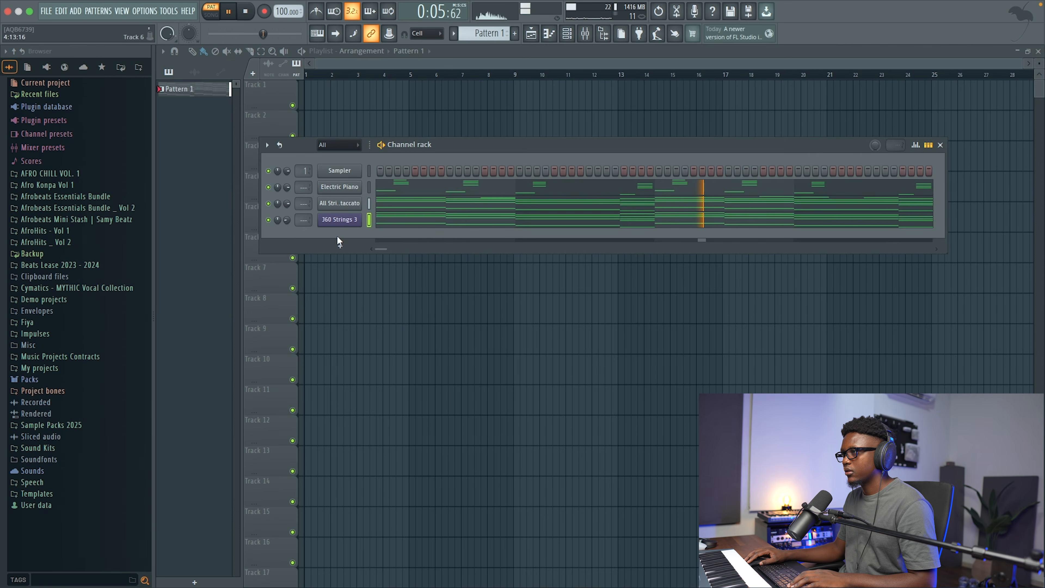
# Step: Open the J60 Strings 3 instrument and route its channel to mixer insert 2
pyautogui.click(328, 221)
pyautogui.click(189, 135)
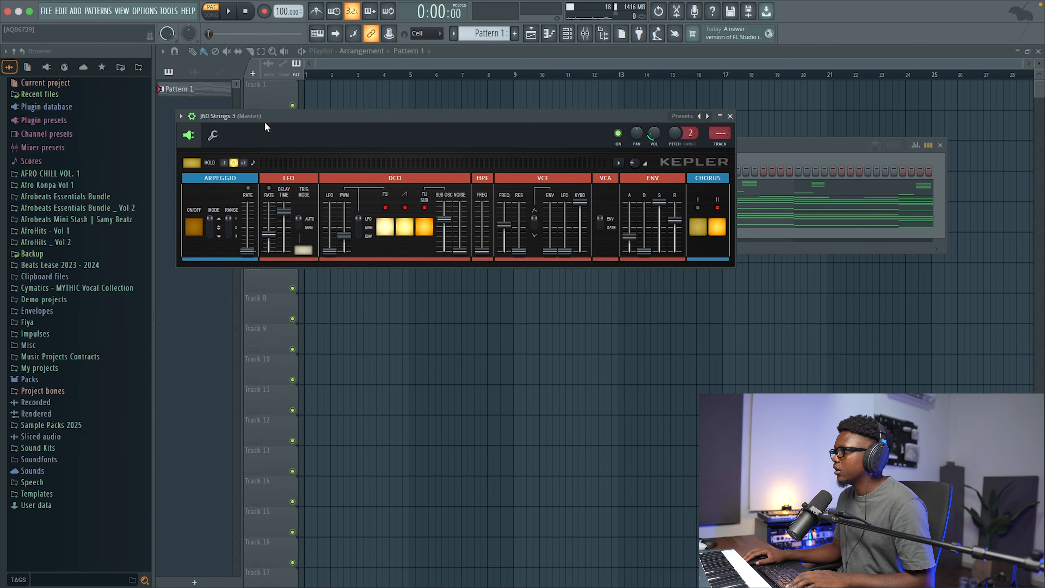
pyautogui.click(719, 144)
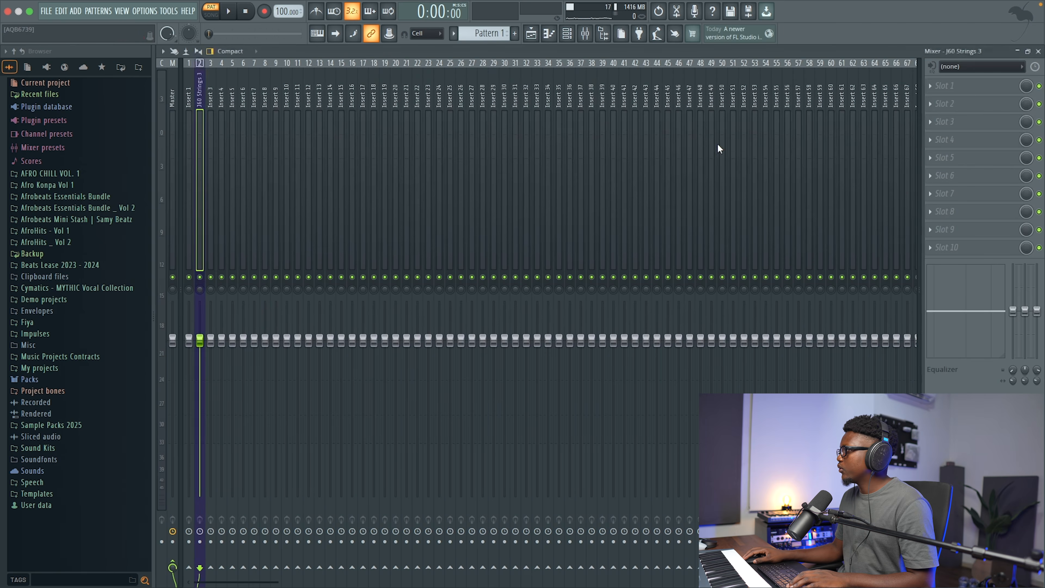
# Step: Load Fruity Parametric EQ 2 into the first effect slot of the J60 Strings 3 mixer track
pyautogui.click(999, 91)
pyautogui.moveTo(545, 103)
pyautogui.moveTo(516, 122)
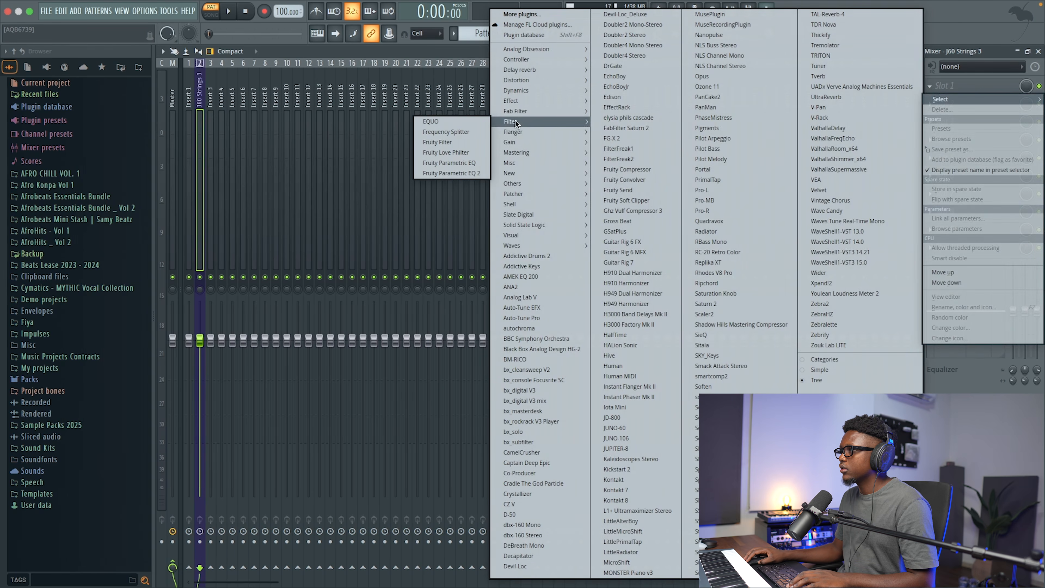
pyautogui.click(478, 173)
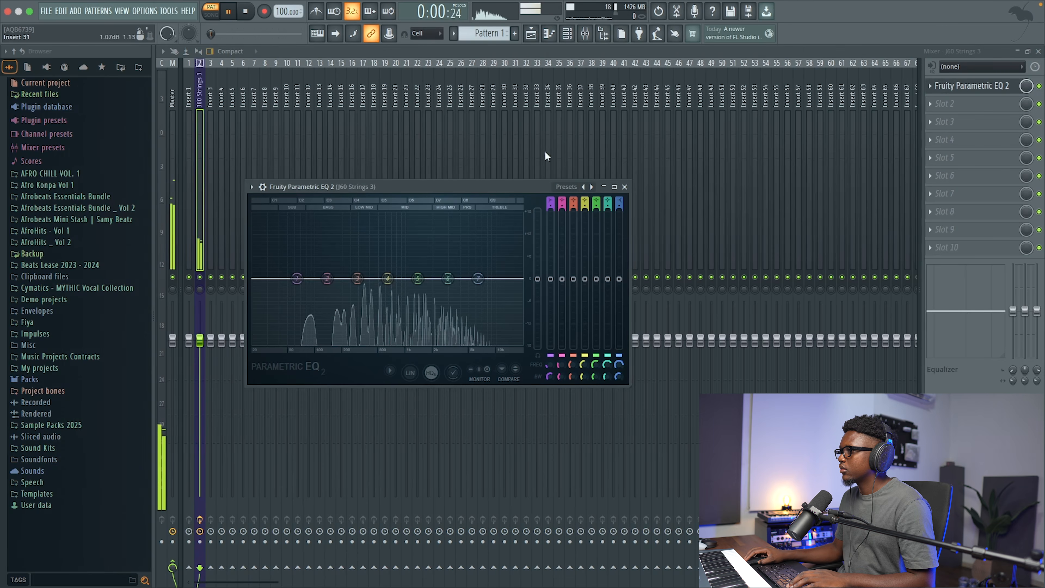
# Step: Apply the 40Hz + 18kHz cut EQ preset and lower the band 7 low pass to about 938 Hz
pyautogui.click(566, 187)
pyautogui.click(617, 225)
pyautogui.moveTo(519, 280); pyautogui.dragTo(402, 279)
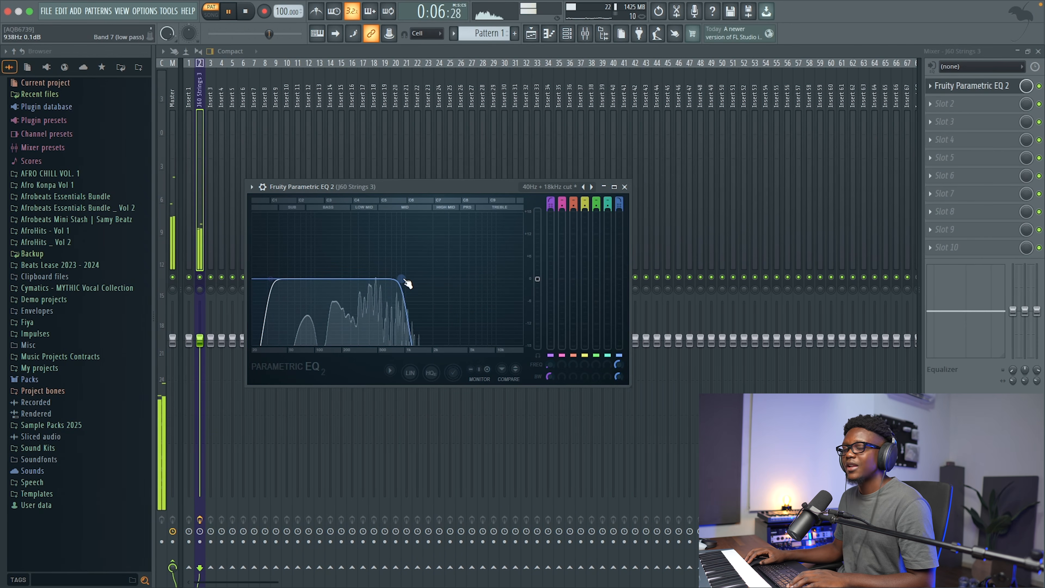
pyautogui.click(625, 186)
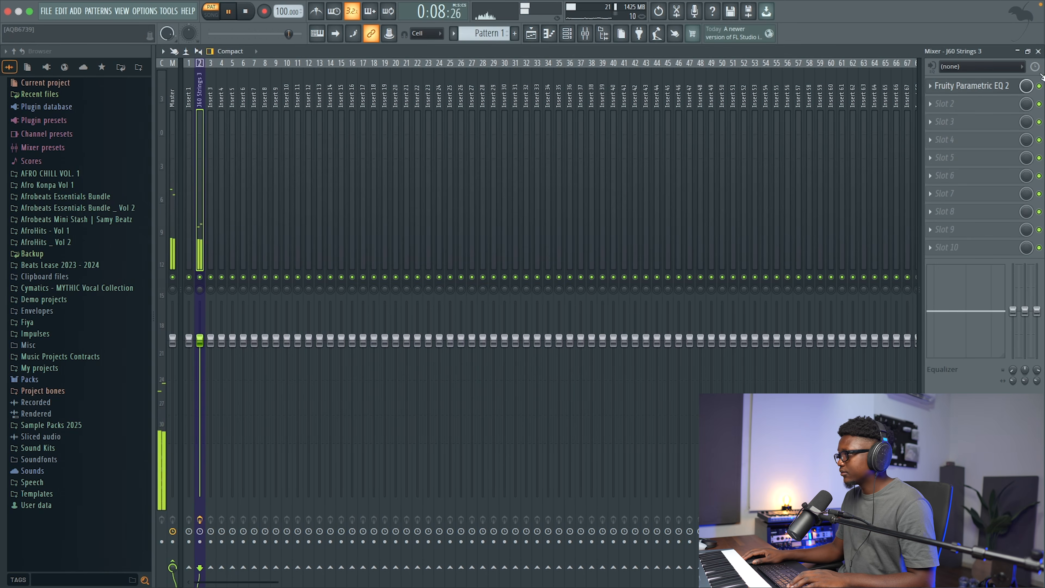
pyautogui.click(1039, 51)
pyautogui.click(722, 133)
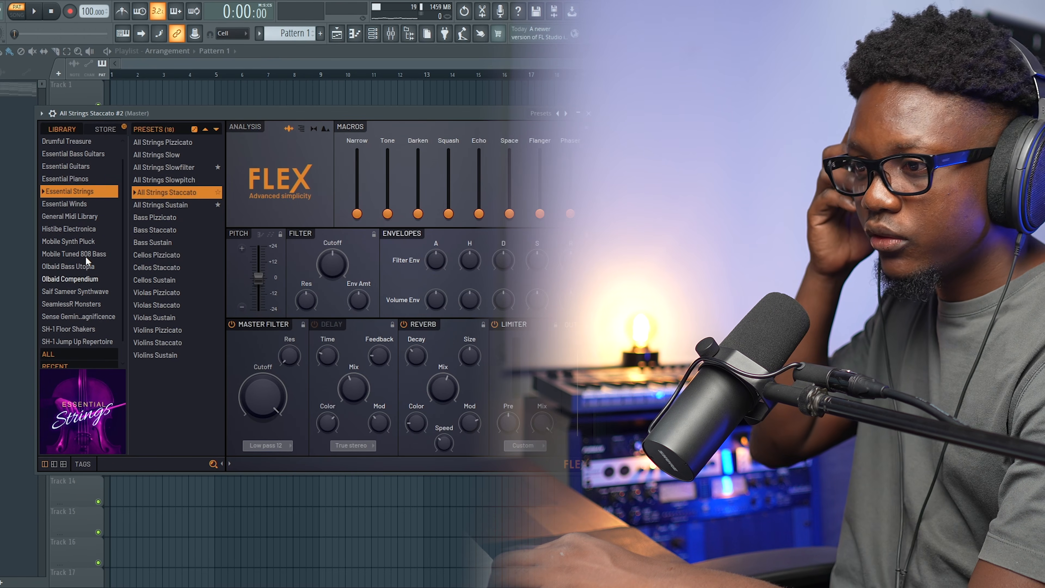
# Step: Try Flutes Staccato from the Essential Winds library in the new FLEX channel, browse its presets and load Flutes Sustain
pyautogui.scroll(1, 68, 227)
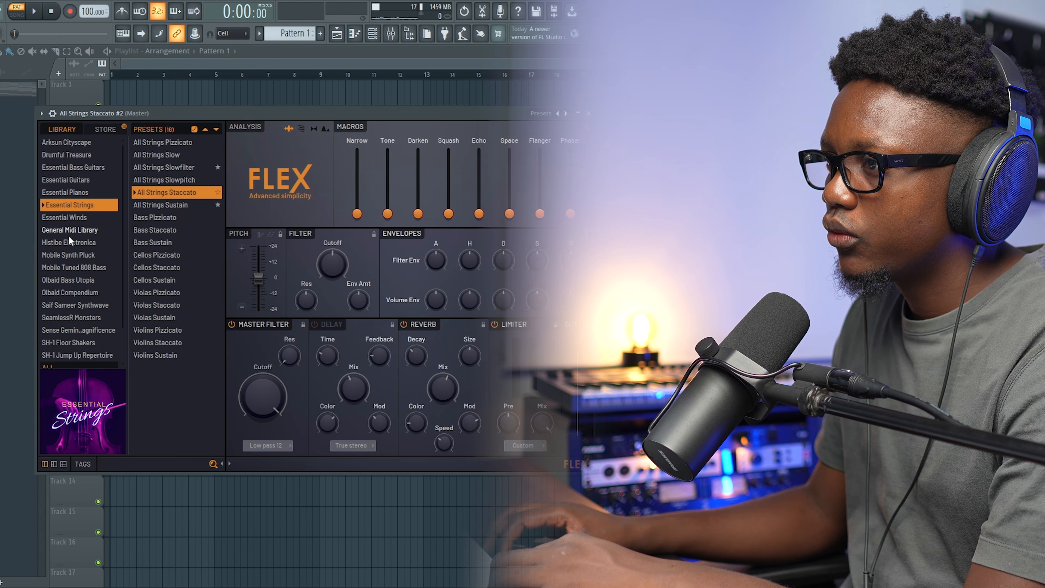
pyautogui.click(74, 217)
pyautogui.click(163, 204)
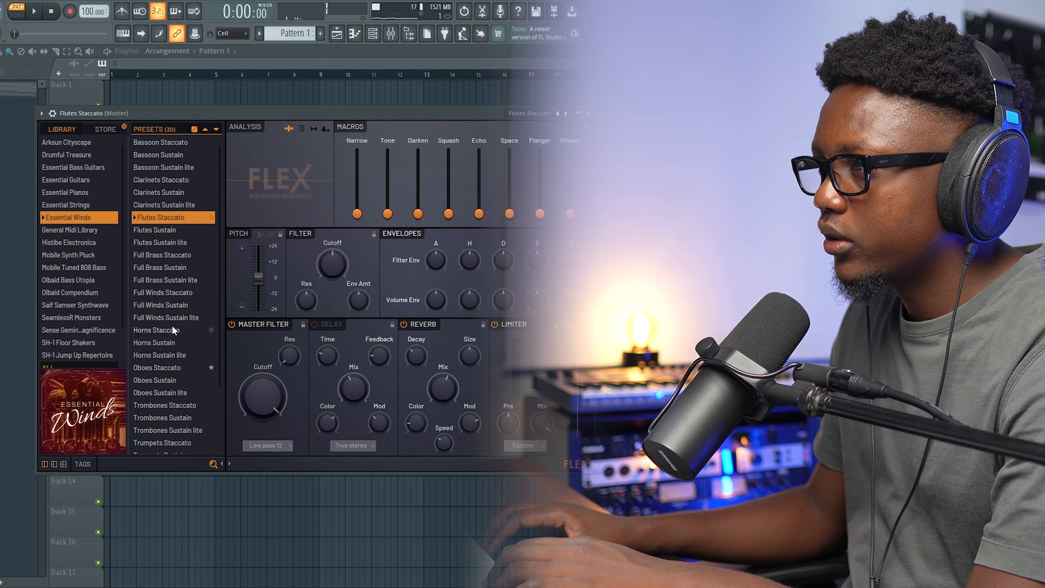
pyautogui.scroll(-2, 173, 291)
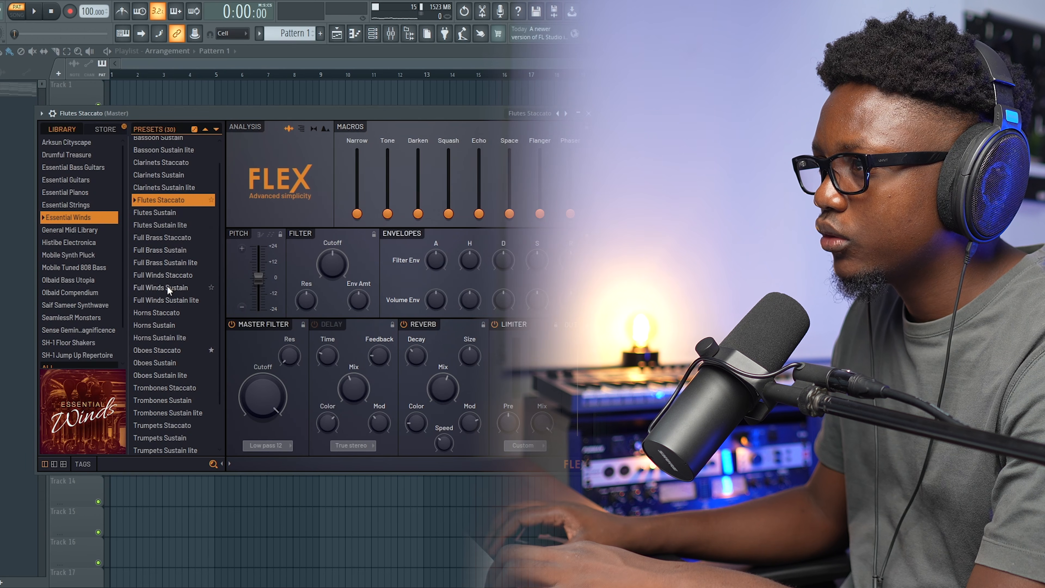
pyautogui.scroll(-2, 171, 265)
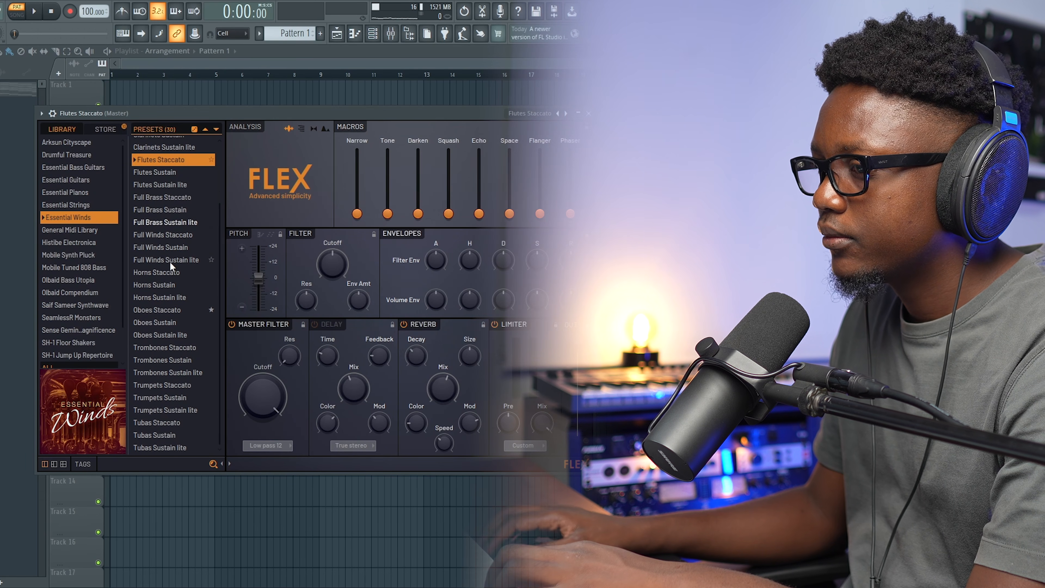
pyautogui.scroll(3, 171, 266)
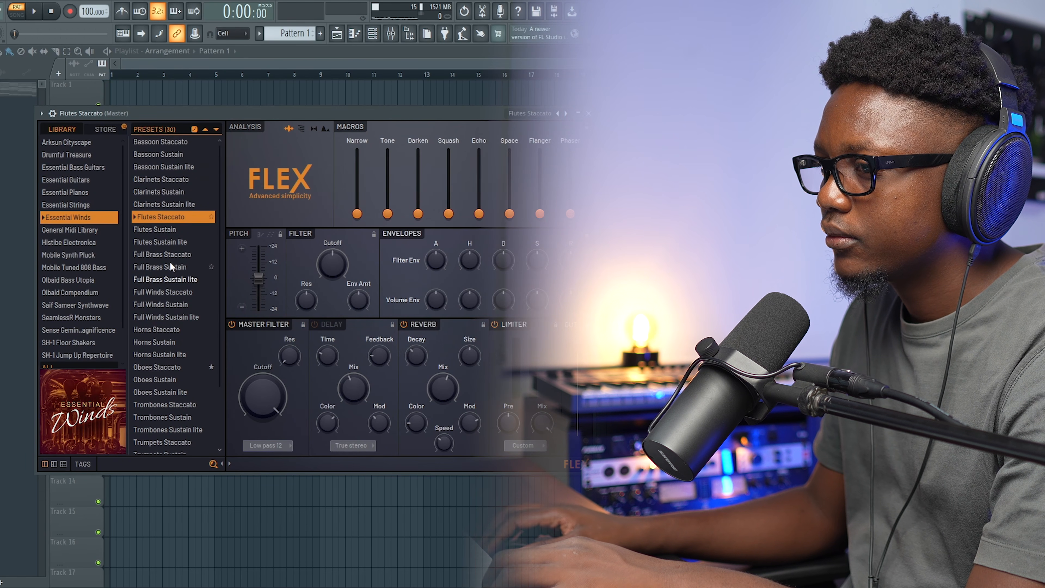
pyautogui.click(166, 229)
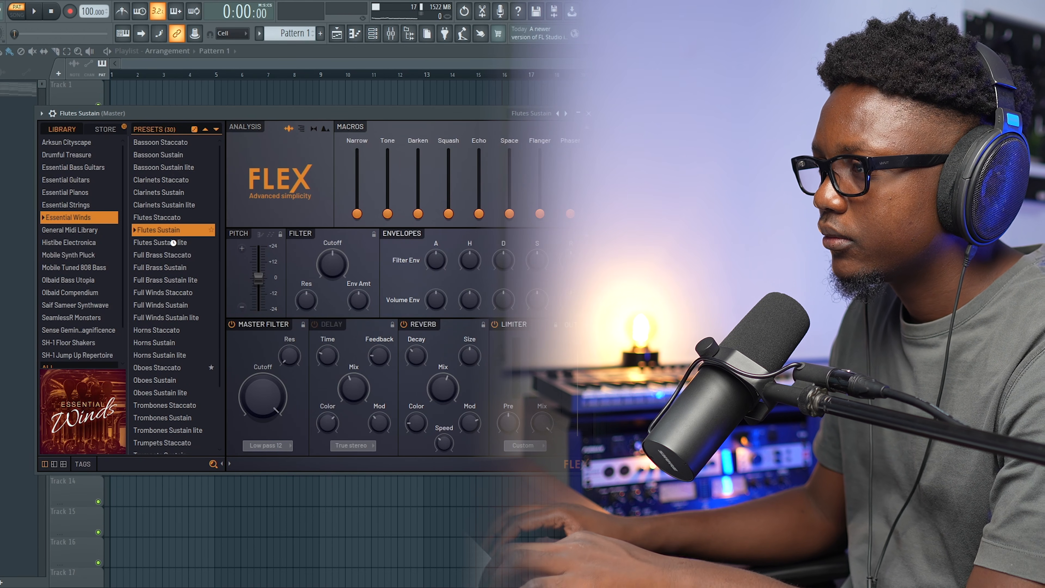
# Step: Switch the FLEX channel to the Flutes Sustain lite preset and record a flute melody with the global snap at 1/4 step
pyautogui.click(173, 243)
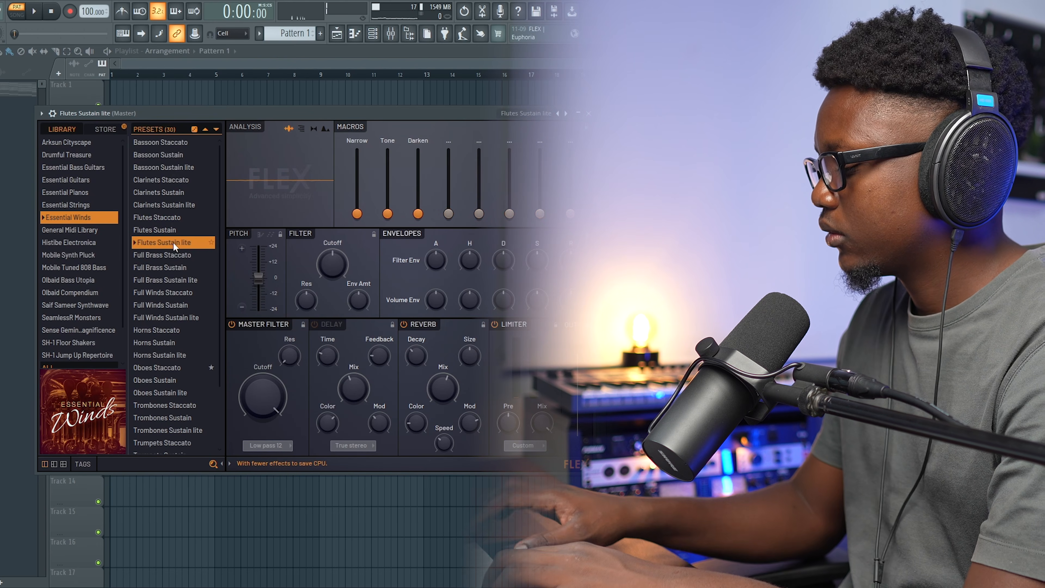
pyautogui.press('space')
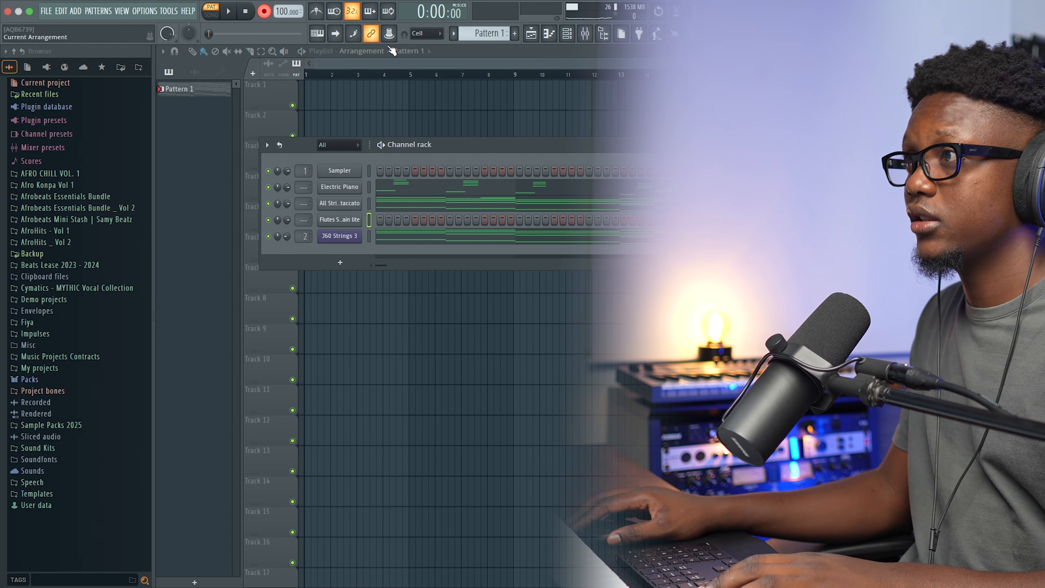
pyautogui.click(428, 33)
pyautogui.click(431, 90)
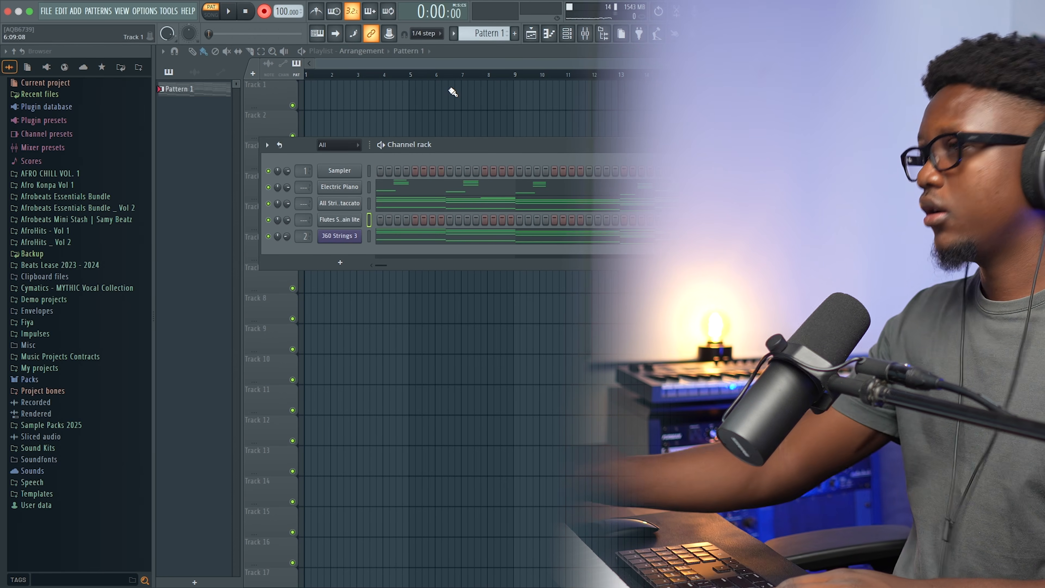
pyautogui.press('space')
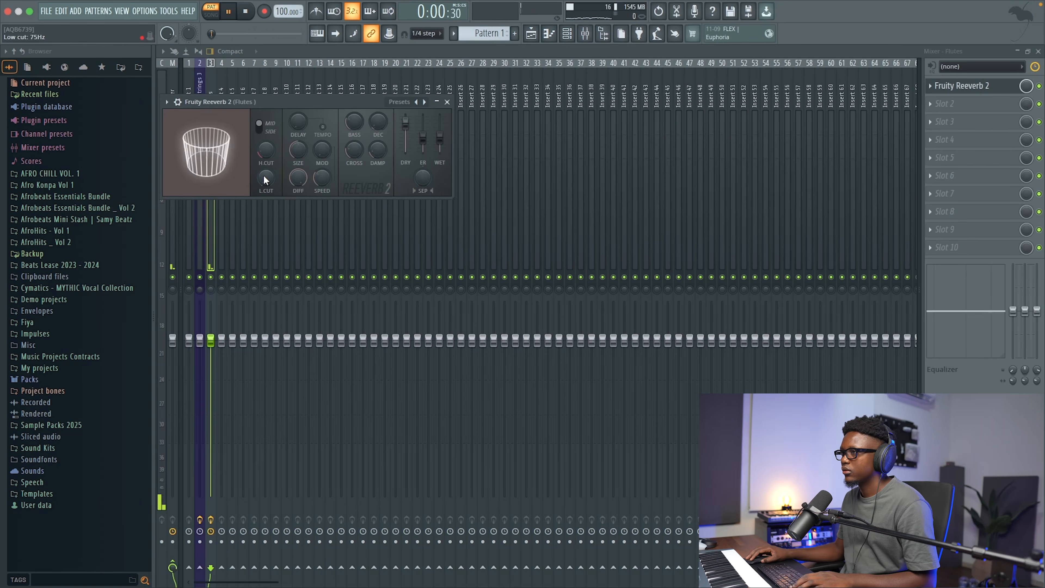
# Step: Set the flutes' Fruity Reeverb 2 to a 675 Hz low cut and 27% wet level, and increase its room size and decay
pyautogui.moveTo(264, 178); pyautogui.dragTo(264, 158)
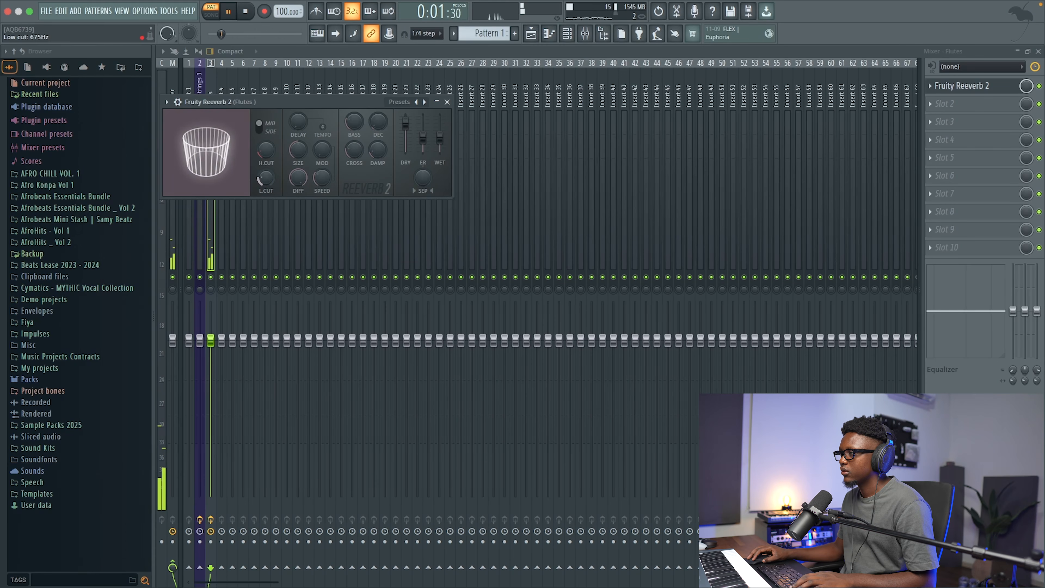
pyautogui.moveTo(440, 139); pyautogui.dragTo(439, 136)
pyautogui.moveTo(298, 150)
pyautogui.mouseDown()
pyautogui.moveTo(298, 130)
pyautogui.moveTo(268, 148)
pyautogui.mouseUp()
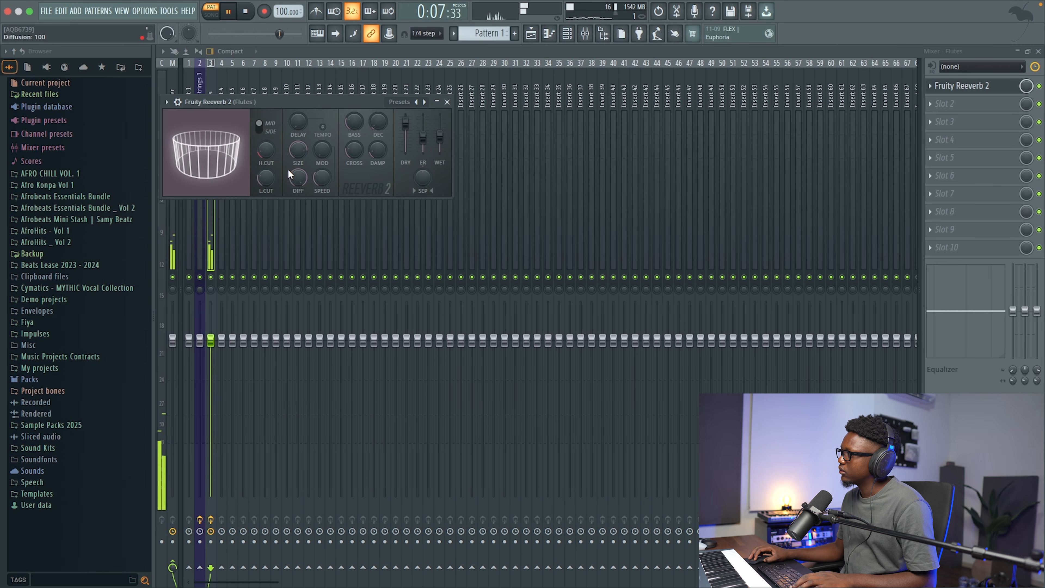
pyautogui.moveTo(378, 122); pyautogui.dragTo(377, 117)
pyautogui.moveTo(440, 136); pyautogui.dragTo(441, 138)
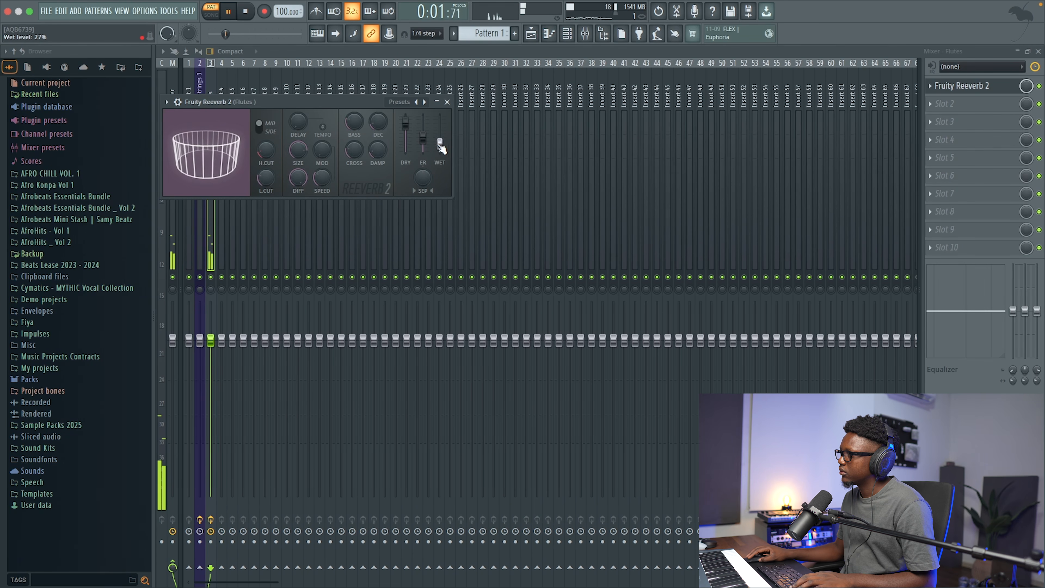
pyautogui.click(447, 102)
pyautogui.press('space')
pyautogui.click(1039, 51)
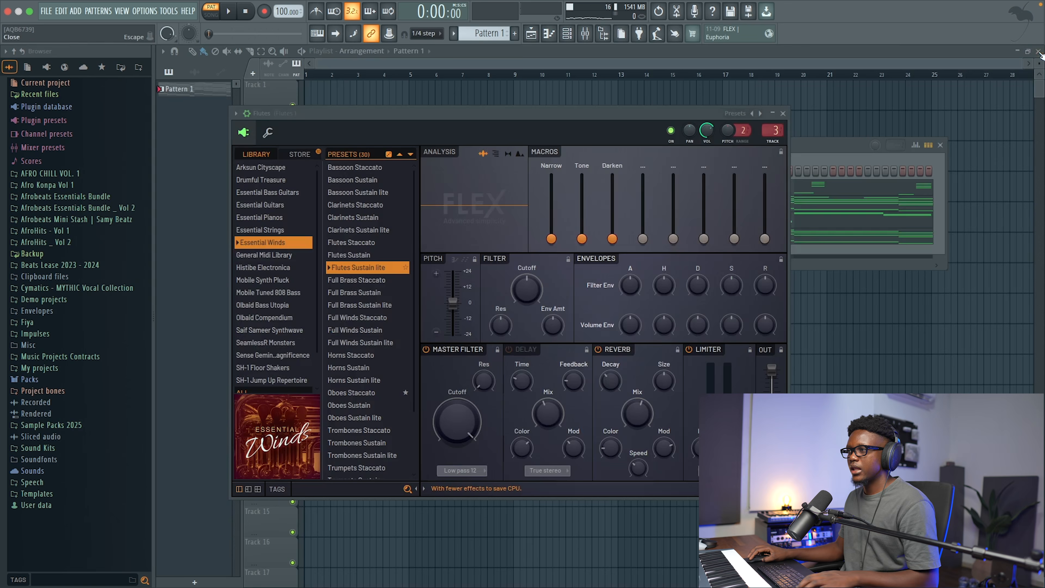
pyautogui.click(783, 113)
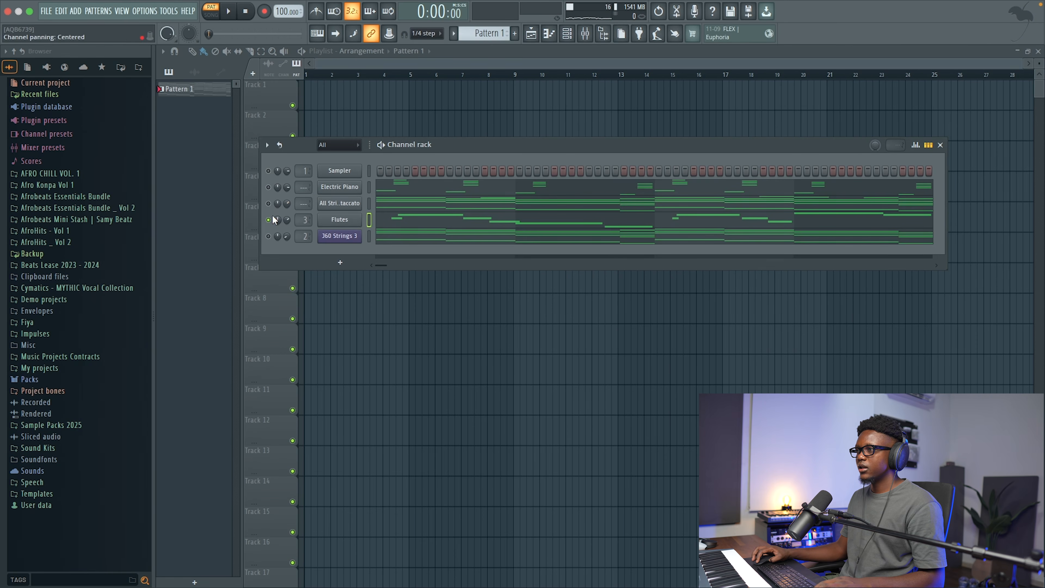
pyautogui.press('space')
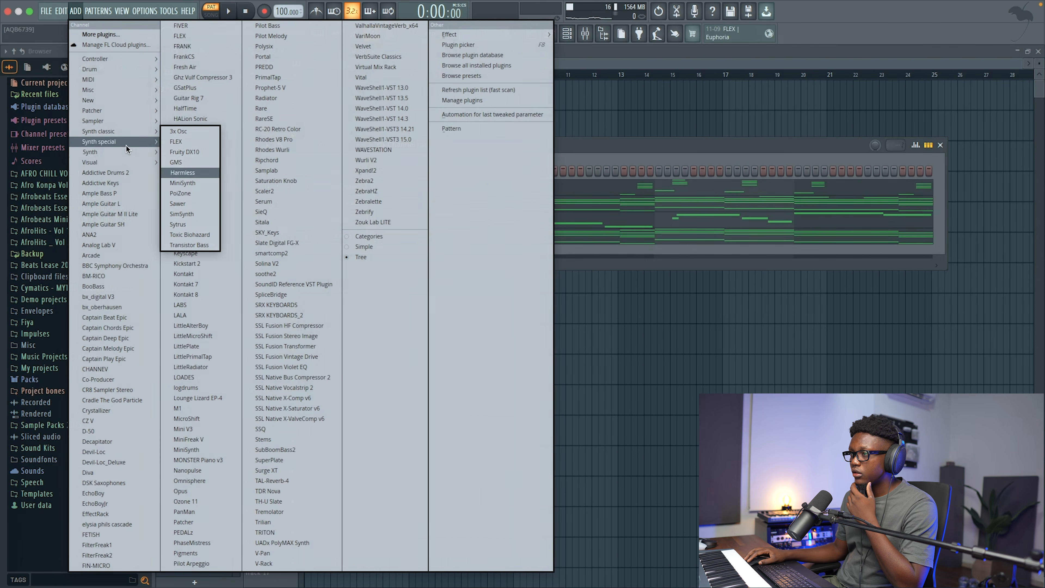
# Step: Add a Morphine synth channel, audition its Vox & Chorus presets and load VOX Paranoid MC
pyautogui.moveTo(126, 147)
pyautogui.click(183, 173)
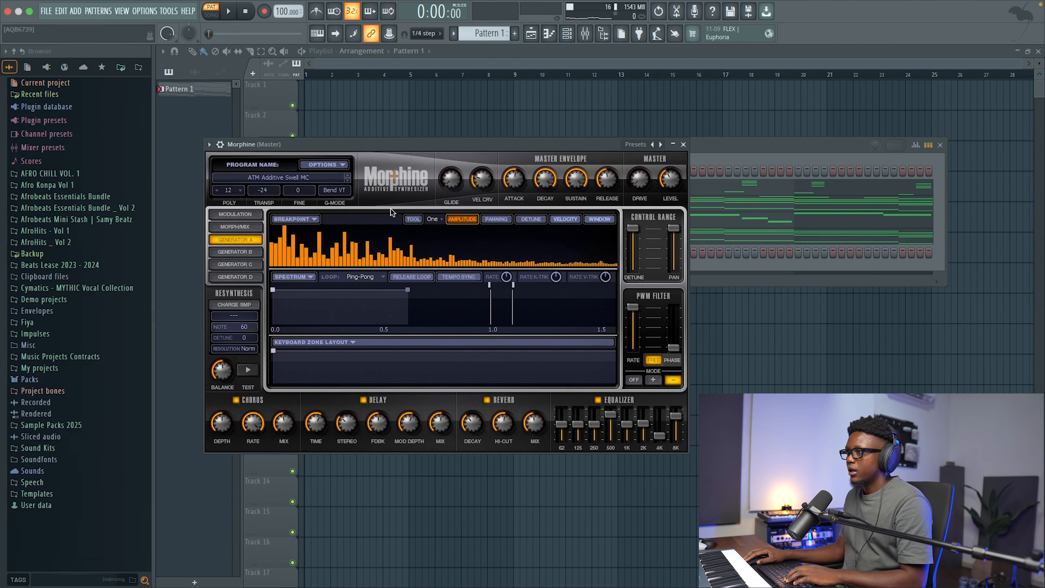
pyautogui.click(282, 176)
pyautogui.click(351, 403)
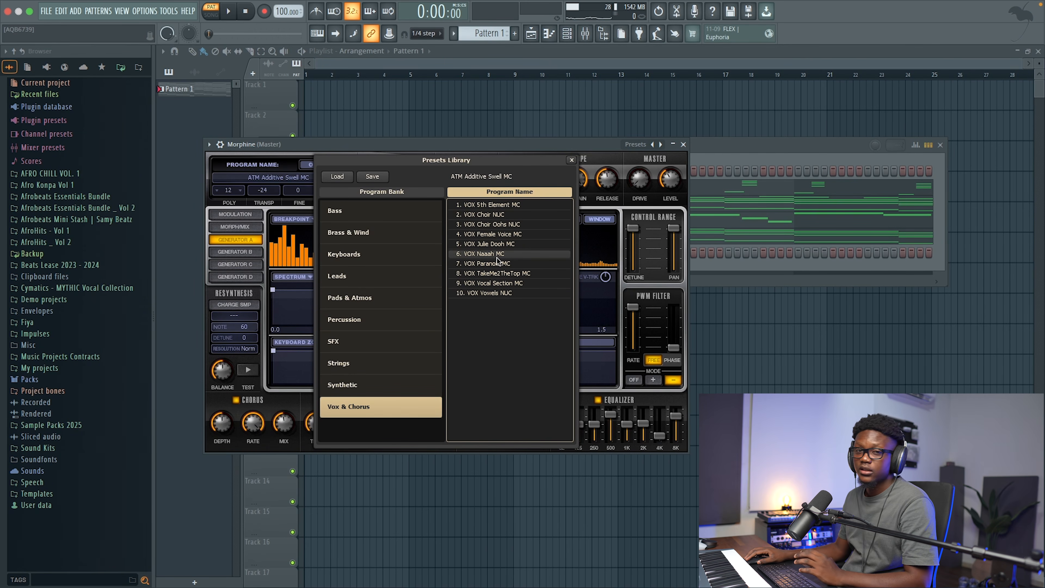
pyautogui.click(512, 225)
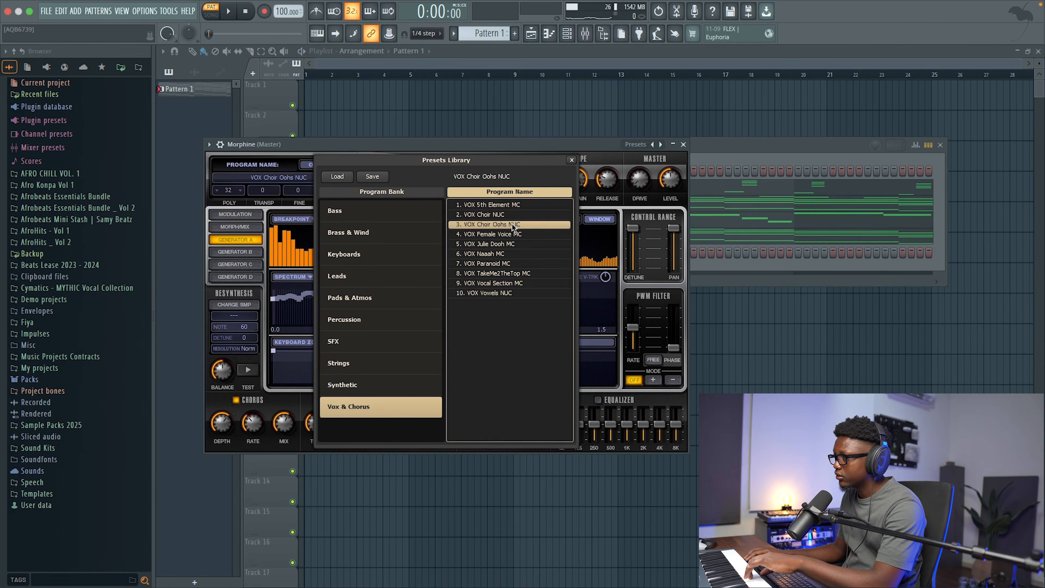
pyautogui.click(516, 244)
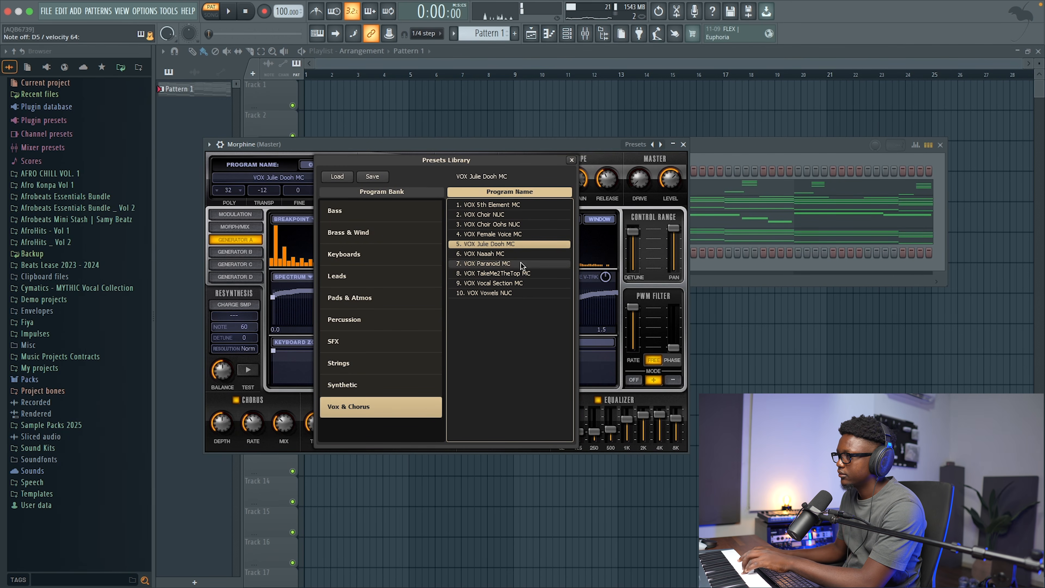
pyautogui.doubleClick(502, 263)
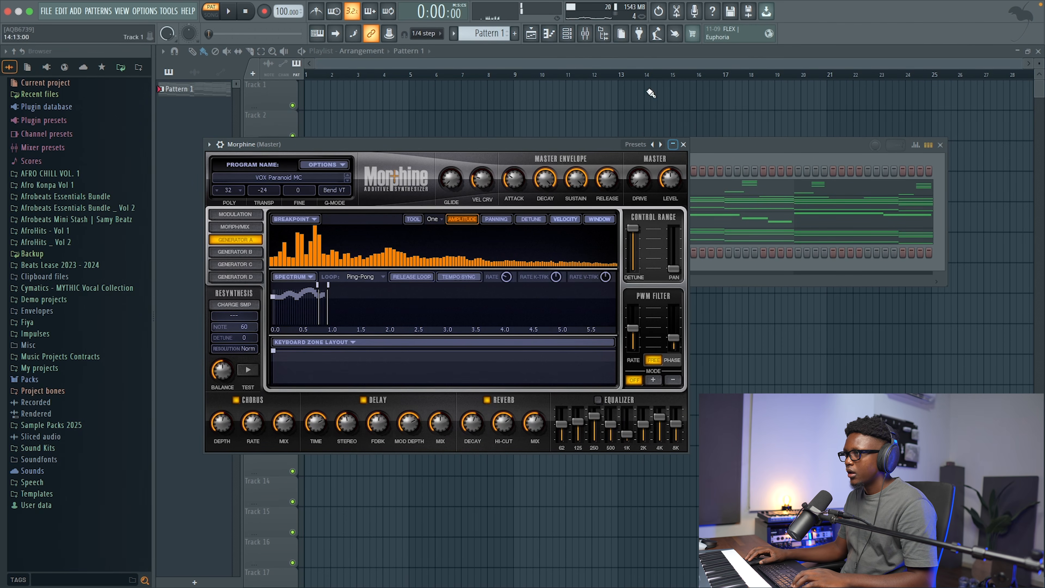
# Step: Check Morphine's root note and channel settings and close the instrument window
pyautogui.click(220, 144)
pyautogui.click(244, 163)
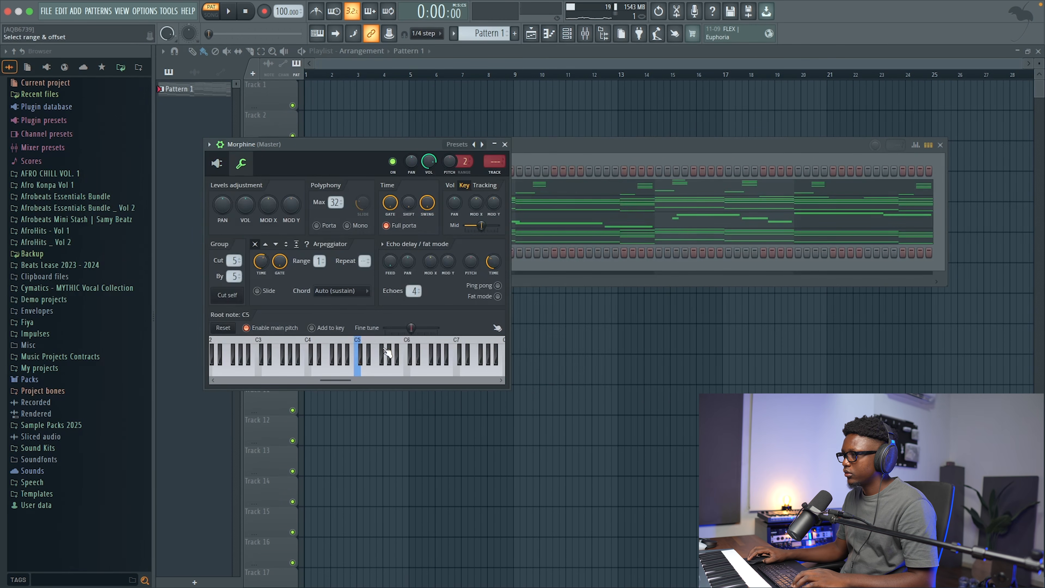
pyautogui.click(220, 147)
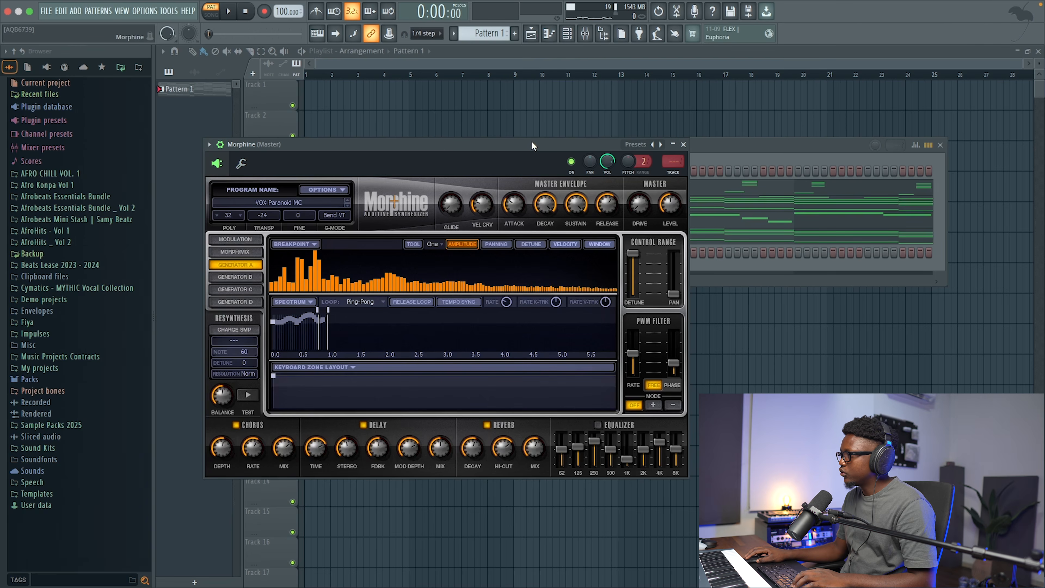
pyautogui.click(683, 144)
# Step: Play the pattern from the start while rehearsing a vocal melody on the Morphine channel
pyautogui.press('space')
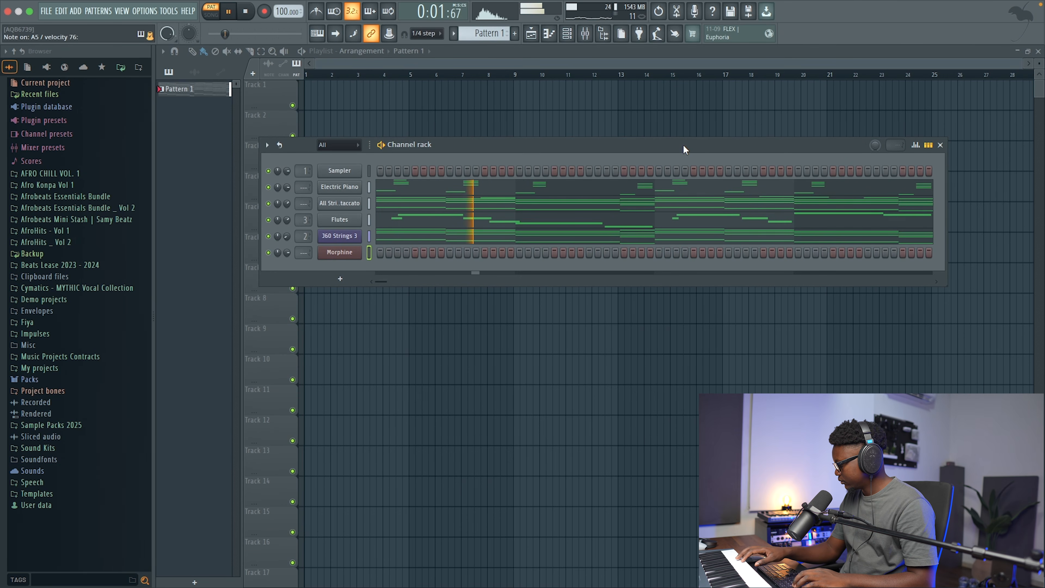
pyautogui.press('space')
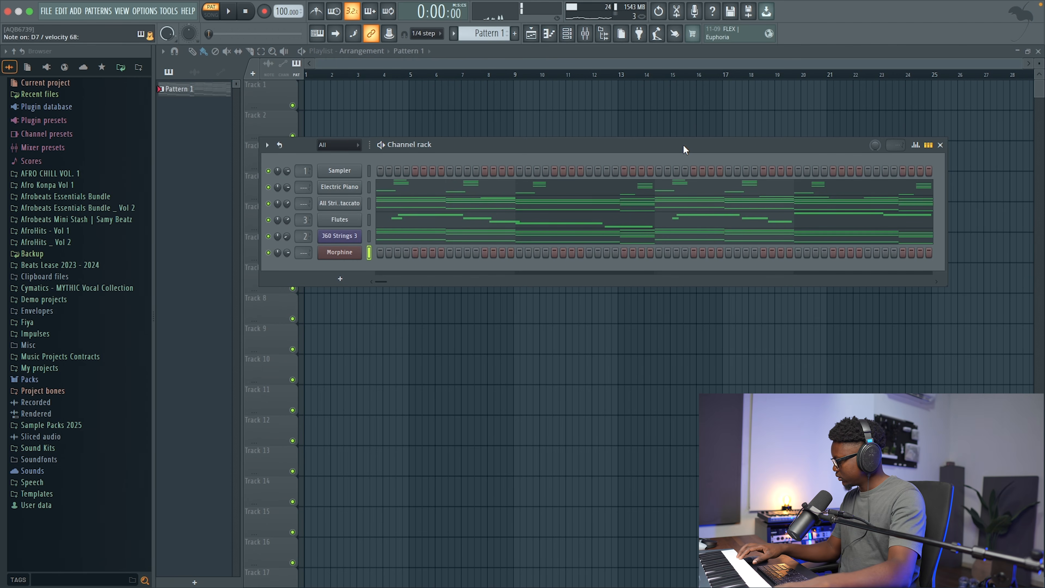
pyautogui.press('space')
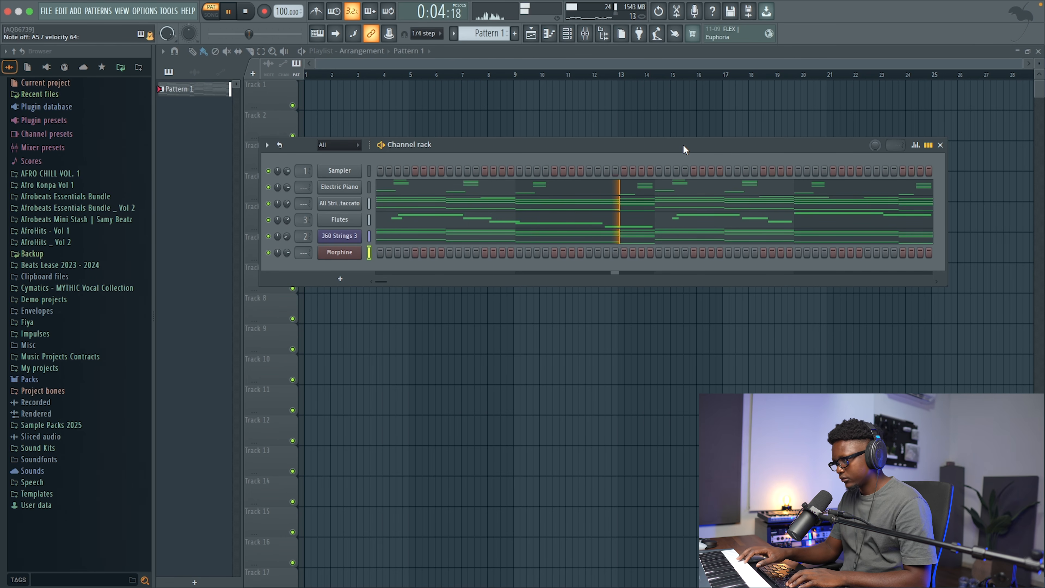
pyautogui.press('space')
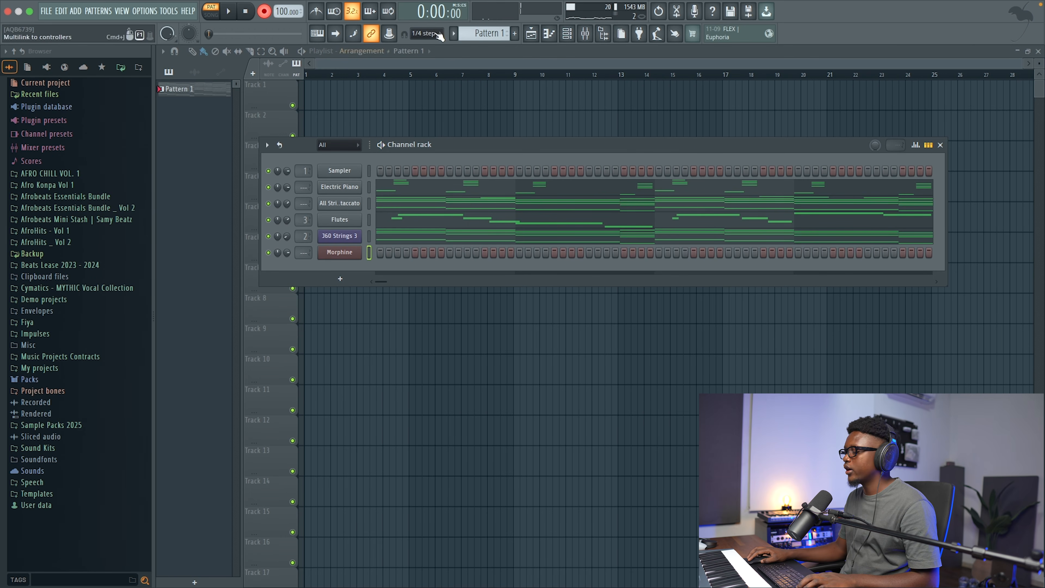
# Step: Record a short Morphine vocal melody into Pattern 1, open it in the piano roll and play it back
pyautogui.press('space')
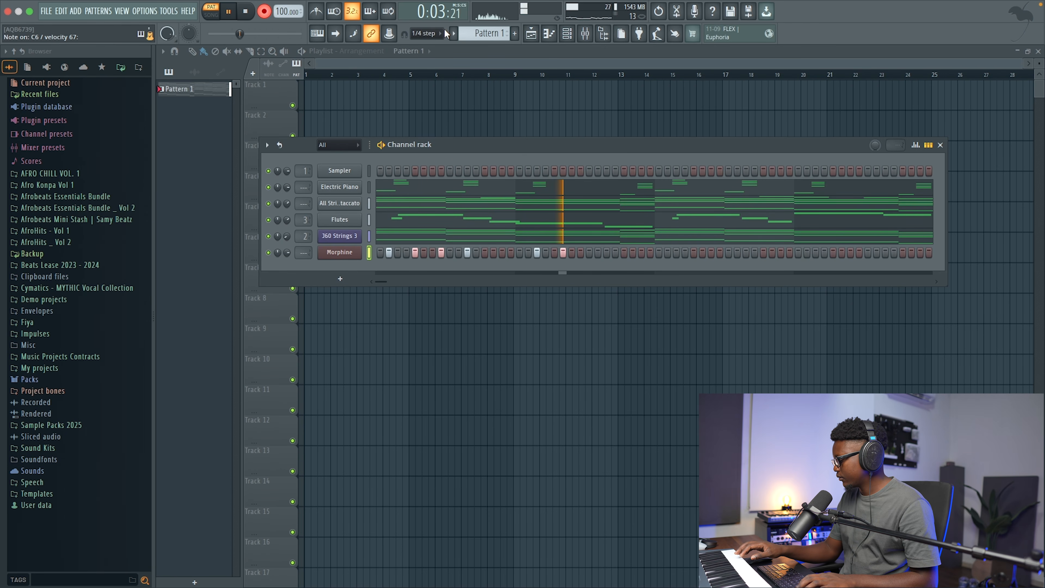
pyautogui.press('space')
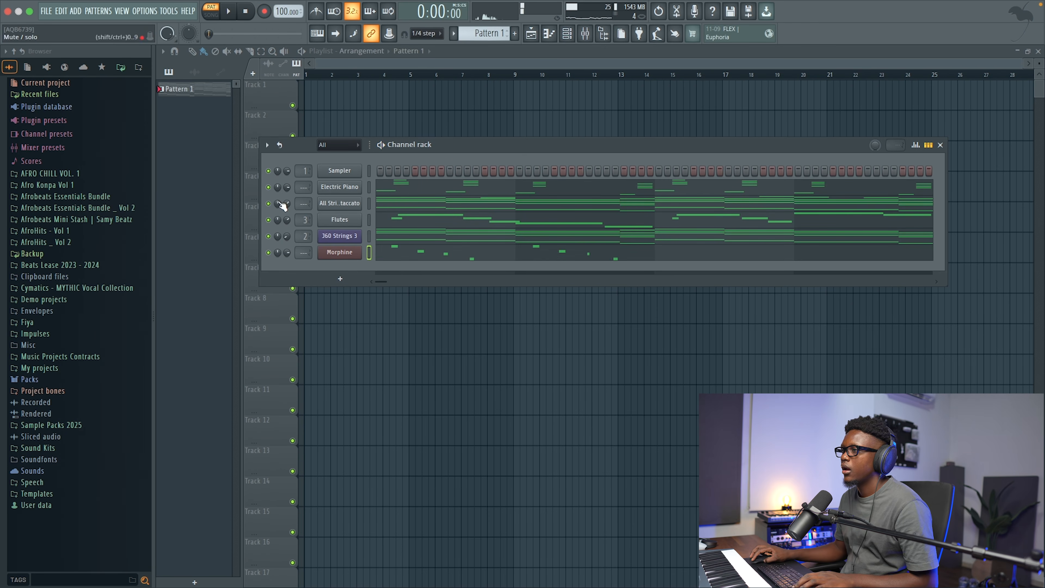
pyautogui.click(408, 256)
pyautogui.press('space')
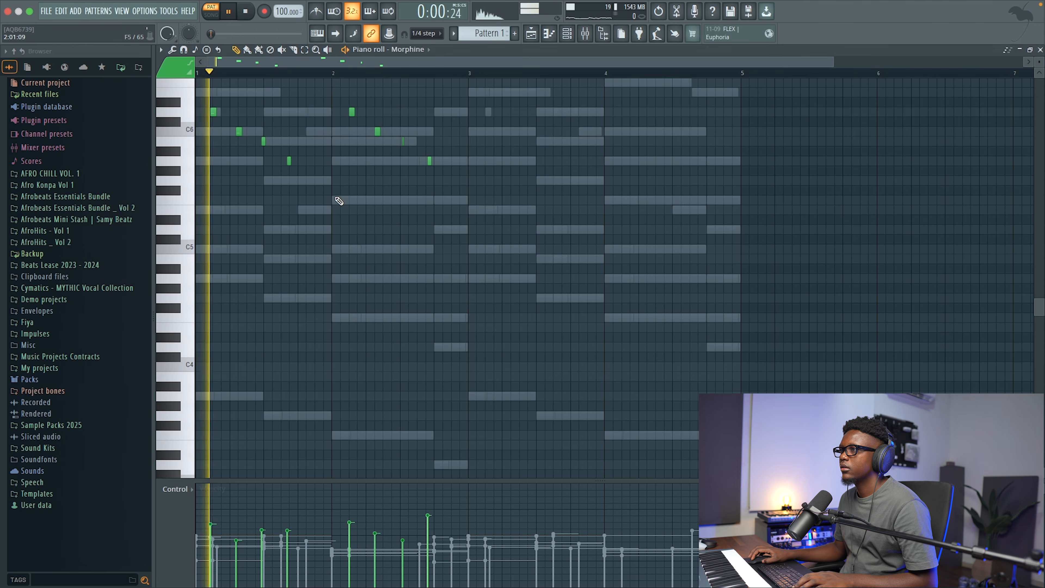
pyautogui.press('space')
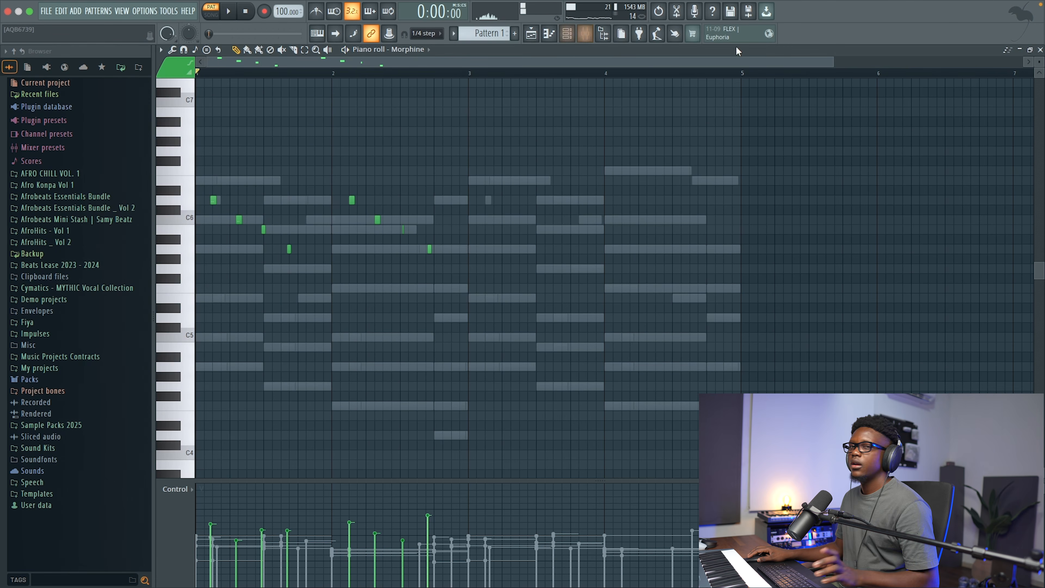
# Step: Set the global snap to Cell and nudge the first bar's Morphine notes slightly later, checking the timing by playback
pyautogui.moveTo(833, 62); pyautogui.dragTo(618, 63)
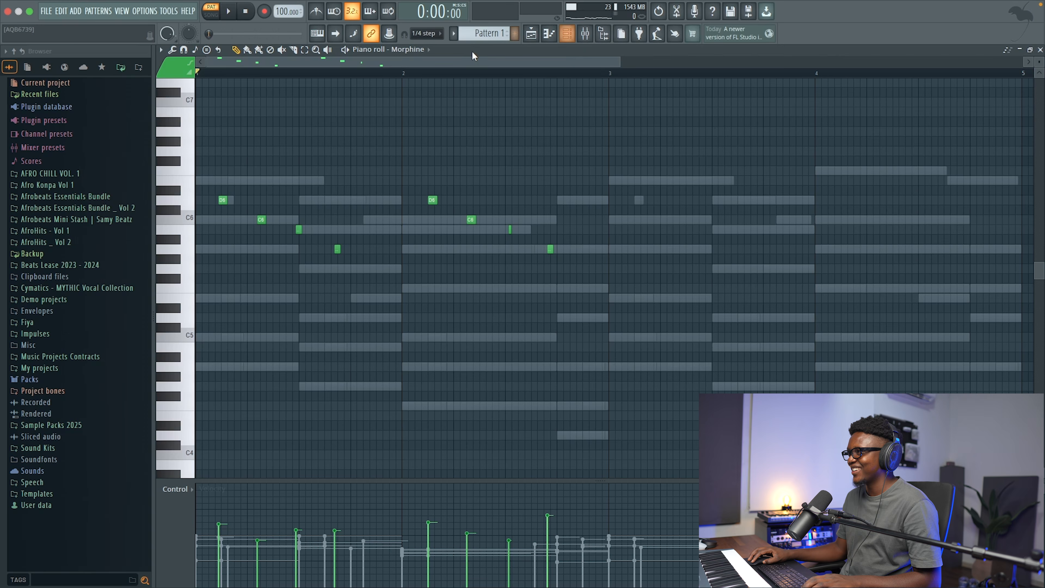
pyautogui.click(424, 33)
pyautogui.click(424, 52)
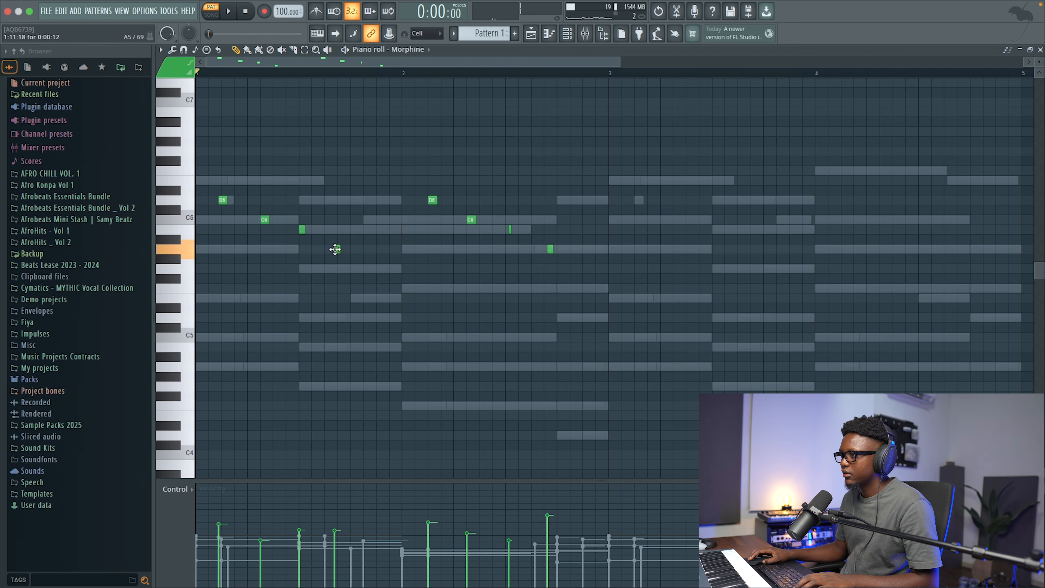
pyautogui.click(340, 249)
pyautogui.press('space')
pyautogui.press('space')
pyautogui.click(225, 199)
pyautogui.press('space')
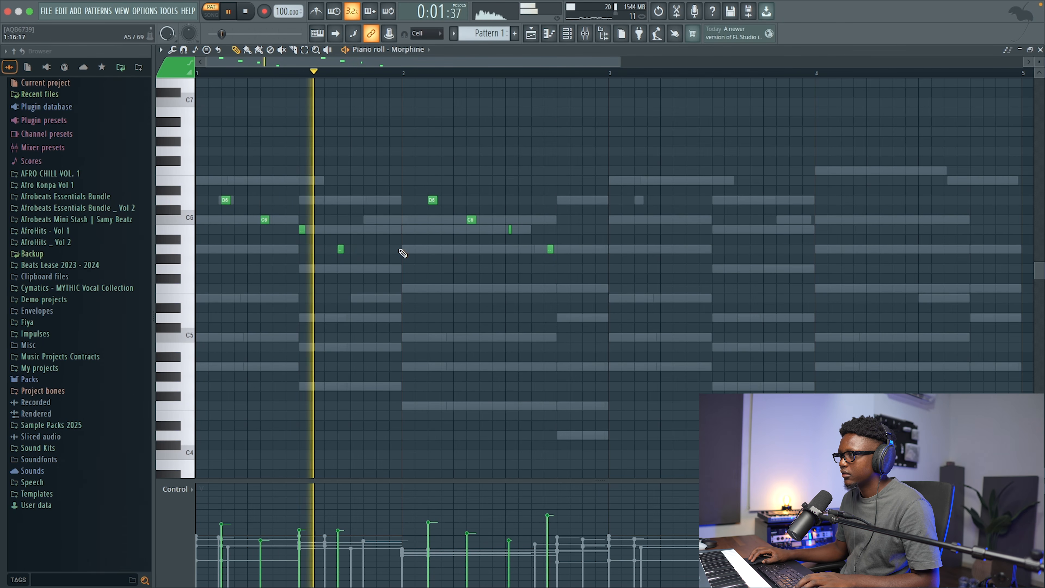
pyautogui.press('space')
# Step: Delete the recorded Morphine notes in bar 2, keeping only the first bar's four-note phrase
pyautogui.rightClick(550, 249)
pyautogui.rightClick(510, 230)
pyautogui.rightClick(471, 219)
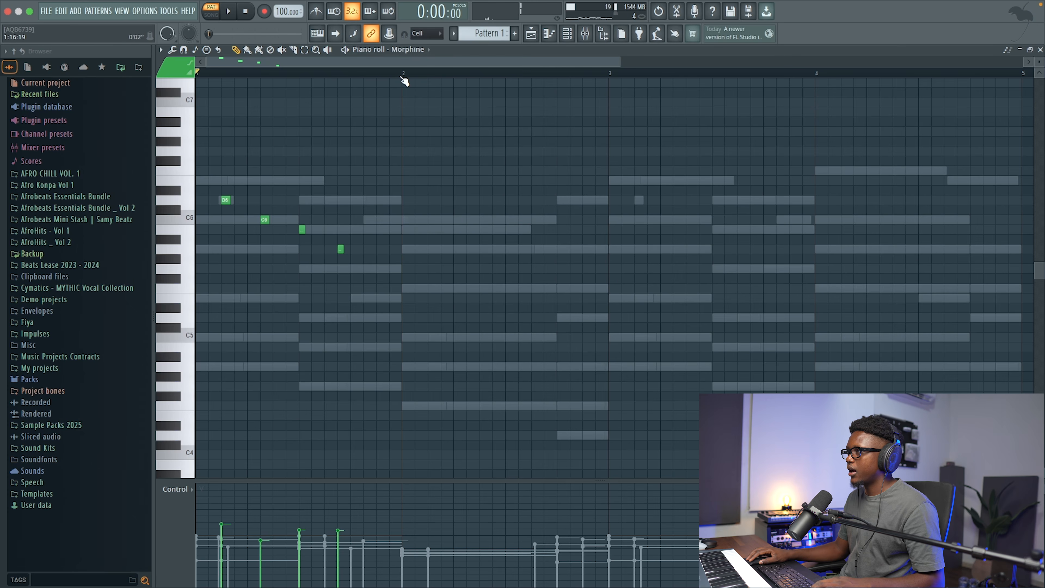
# Step: Duplicate the first bar of Morphine notes three times to fill bars 2 to 4, close the piano roll and play the pattern
pyautogui.moveTo(398, 76); pyautogui.dragTo(197, 74)
pyautogui.hotkey('ctrl', 'b')
pyautogui.hotkey('ctrl', 'b')
pyautogui.hotkey('ctrl', 'b')
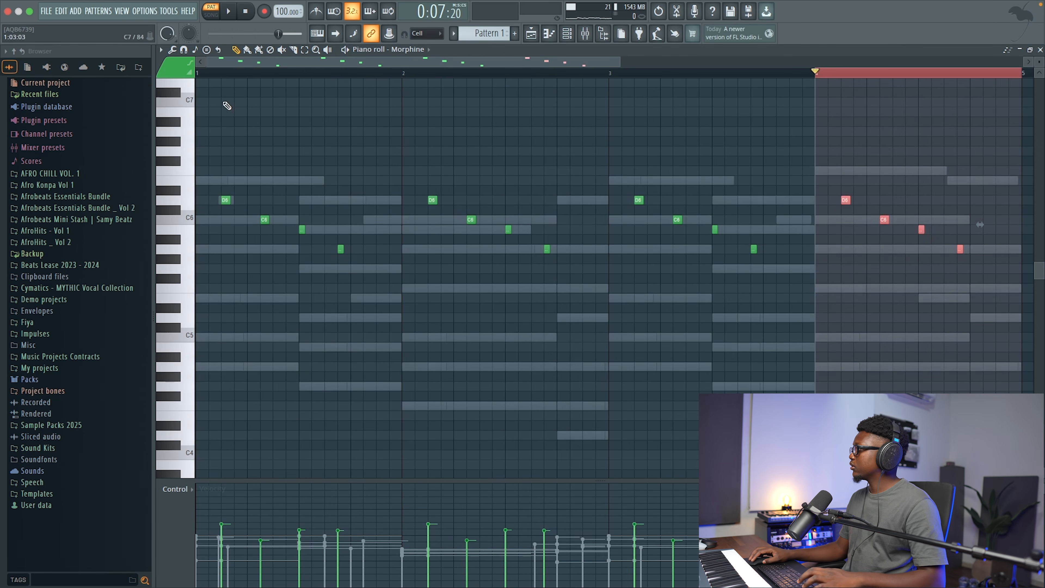
pyautogui.hscroll(5, 525, 157)
pyautogui.click(1040, 51)
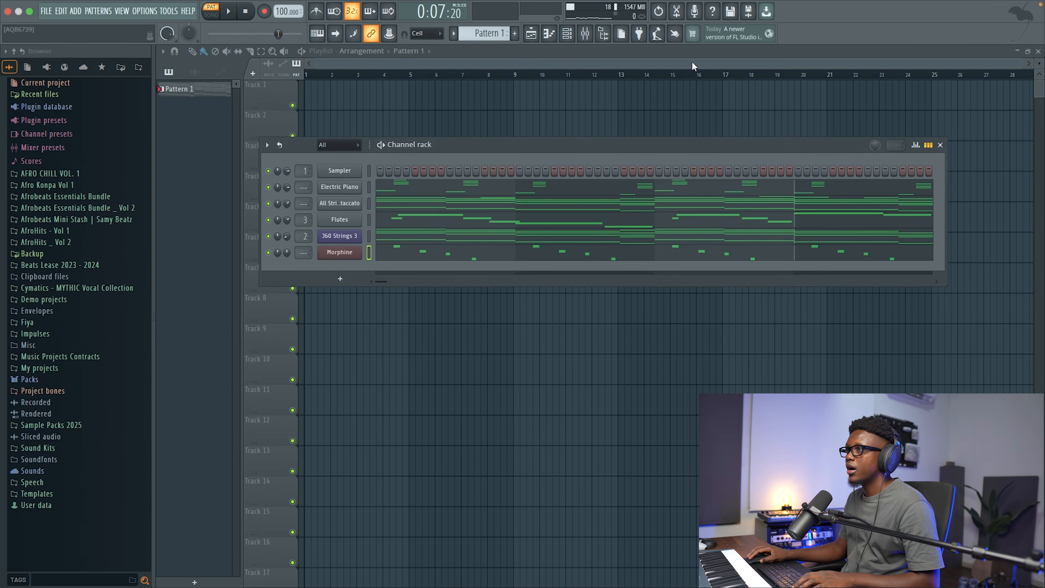
pyautogui.press('space')
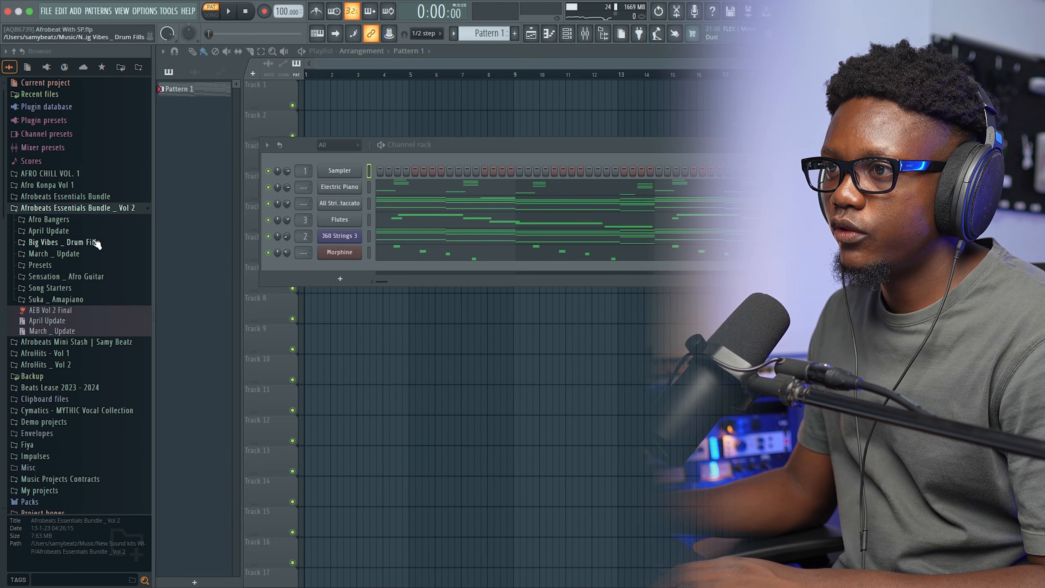
# Step: Place the Meta_BPM 90 loop from the Afro Bangers Drum Loop folder at bar 1 of playlist Track 1
pyautogui.click(54, 232)
pyautogui.click(60, 232)
pyautogui.click(58, 221)
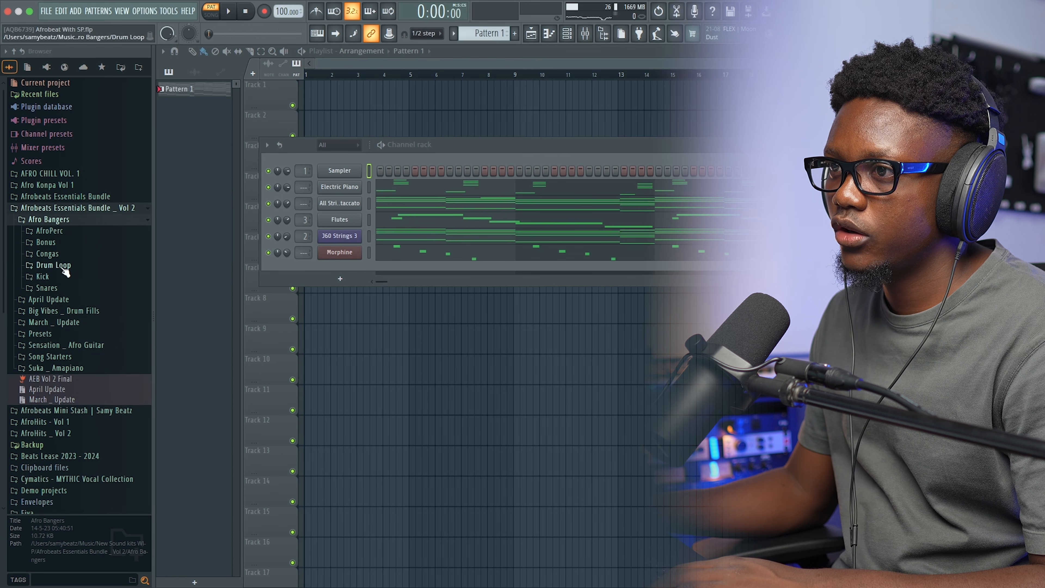
pyautogui.click(55, 265)
pyautogui.moveTo(67, 365); pyautogui.dragTo(310, 117)
pyautogui.moveTo(241, 97); pyautogui.dragTo(310, 95)
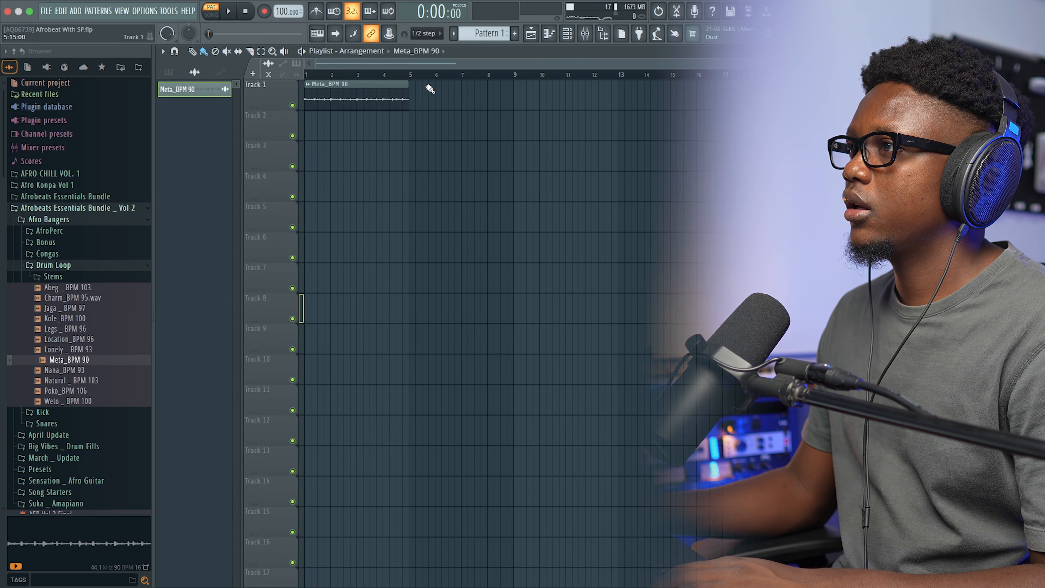
# Step: Arrange the playlist with Pattern 1 on Track 1 and the Meta_BPM 90 loop on Track 2, and play it
pyautogui.moveTo(387, 95); pyautogui.dragTo(314, 98)
pyautogui.click(478, 35)
pyautogui.click(340, 97)
pyautogui.press('space')
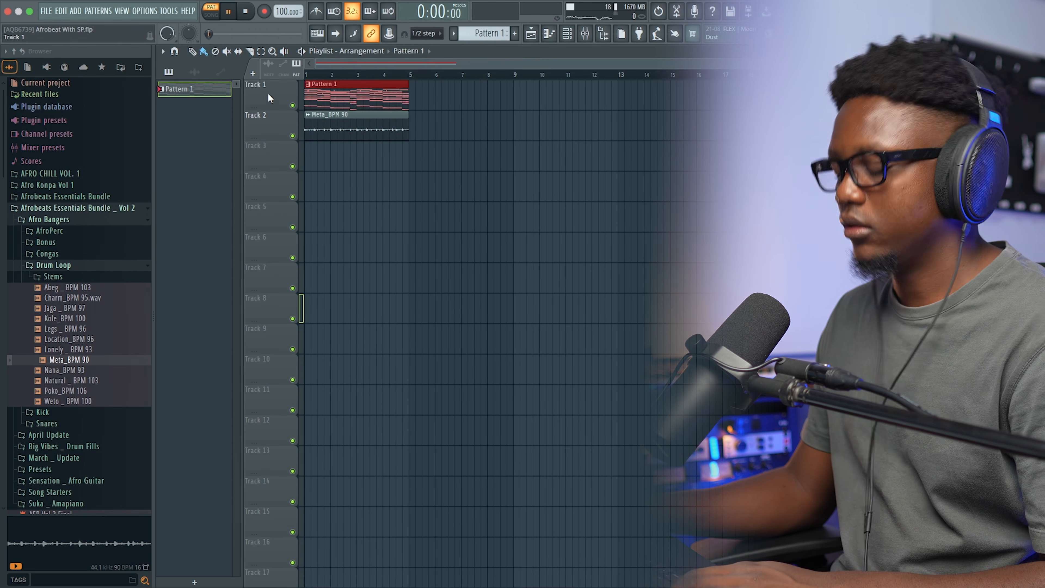
# Step: Play the arrangement in song mode and lower the Meta_BPM 90 loop's channel volume to 22%
pyautogui.press('l')
pyautogui.press('F6')
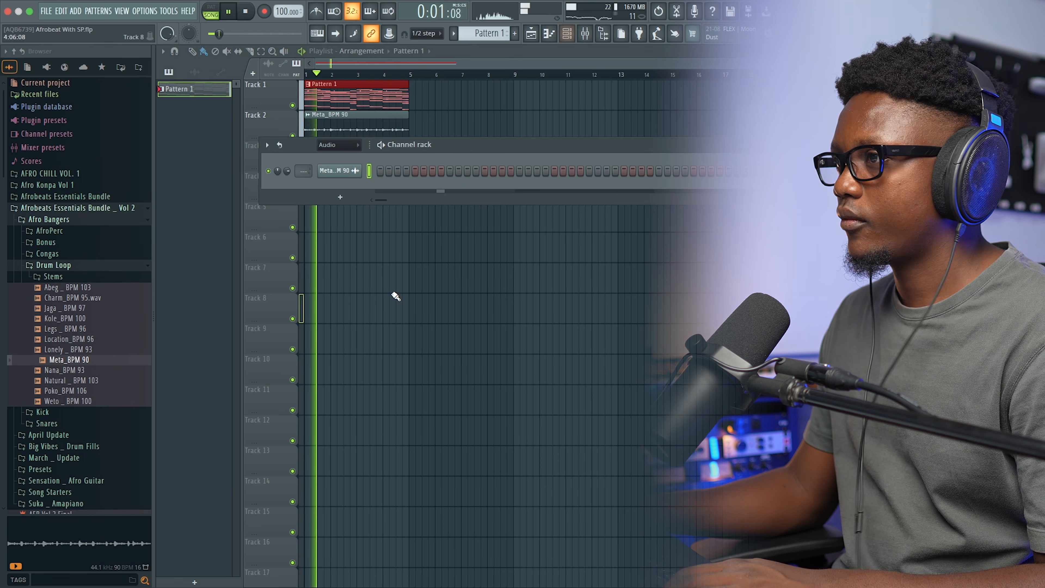
pyautogui.press('space')
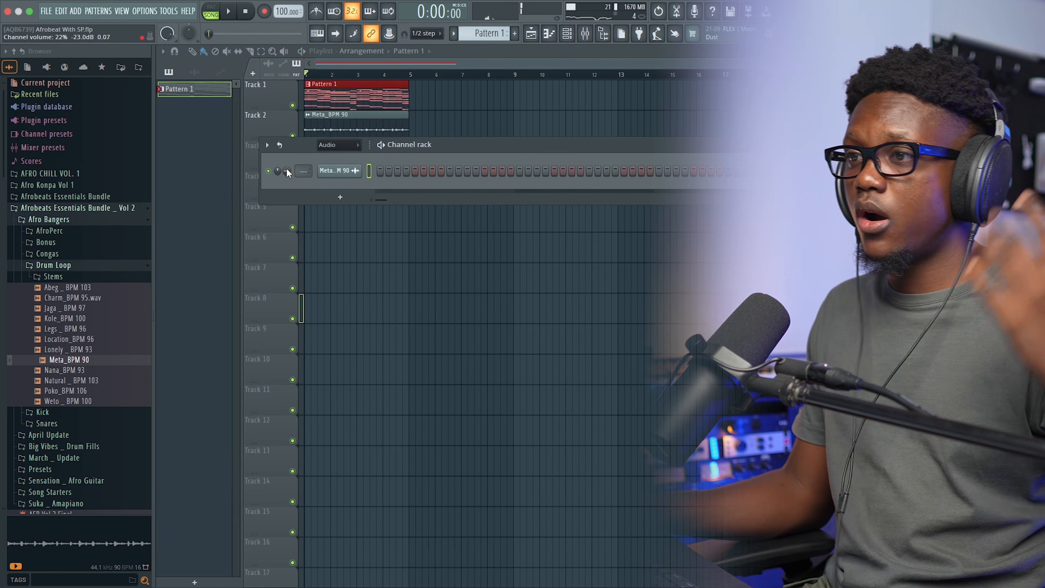
# Step: Add the Tambourine _ Lite sample from the Afrobeats Mini Stash Update _ Aug:Sep folder to the channel rack
pyautogui.click(64, 213)
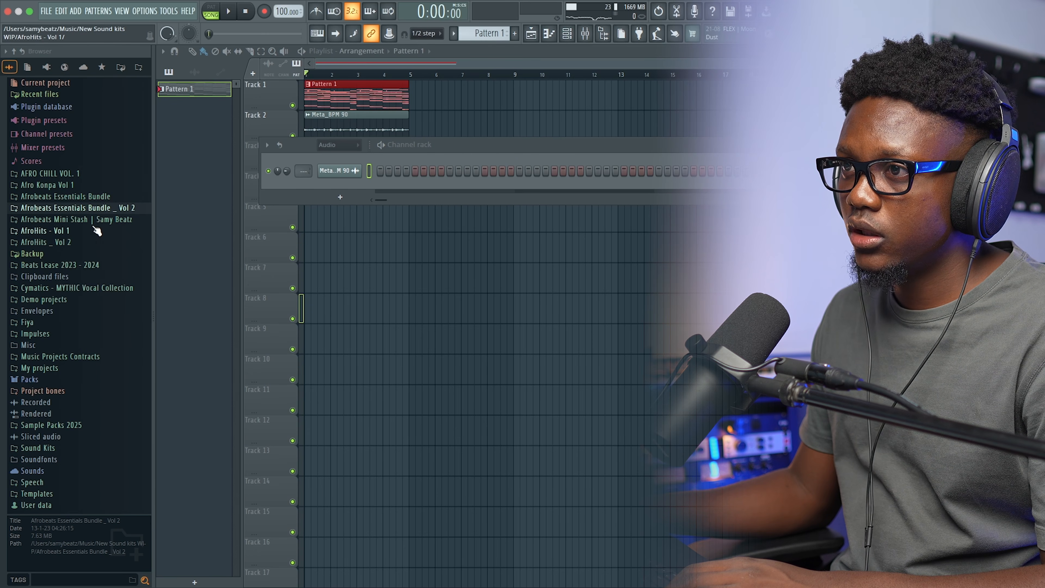
pyautogui.click(85, 220)
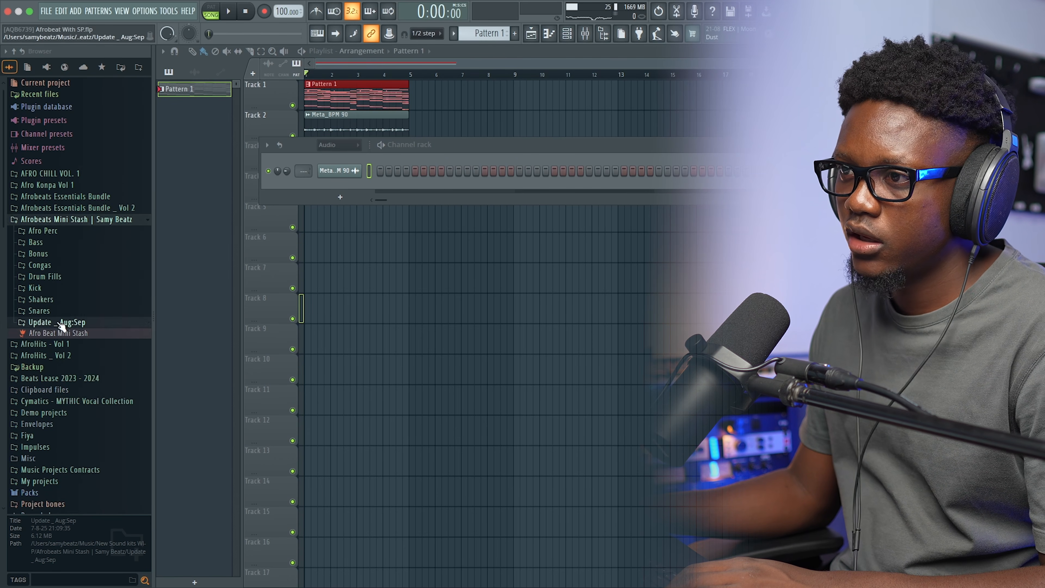
pyautogui.click(61, 324)
pyautogui.scroll(-8, 63, 285)
pyautogui.click(57, 230)
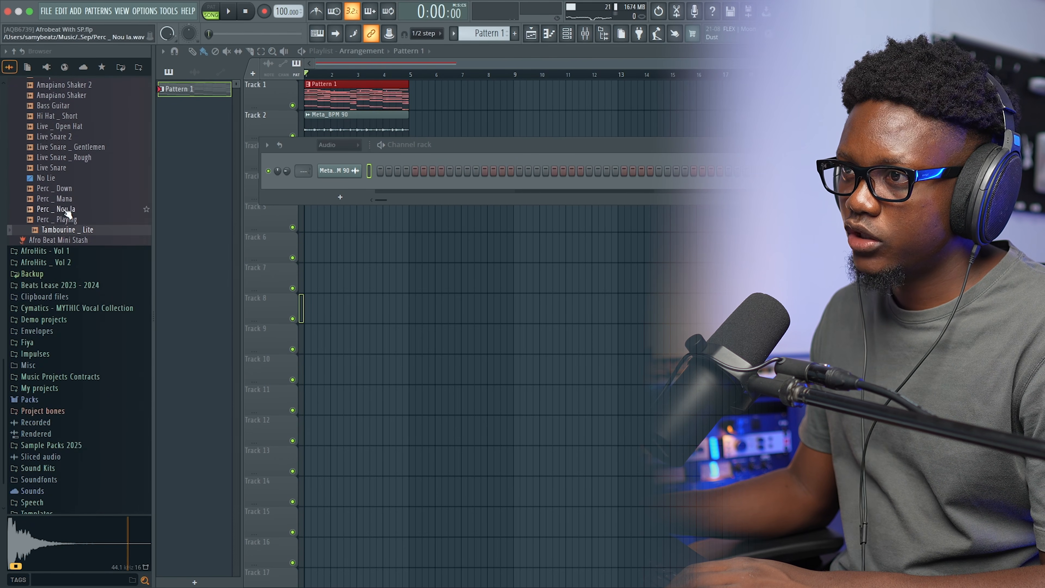
pyautogui.moveTo(65, 233); pyautogui.dragTo(341, 194)
# Step: Add the Perc _ Playing sample as a new channel and move it above the tambourine
pyautogui.click(71, 220)
pyautogui.moveTo(350, 283); pyautogui.dragTo(352, 289)
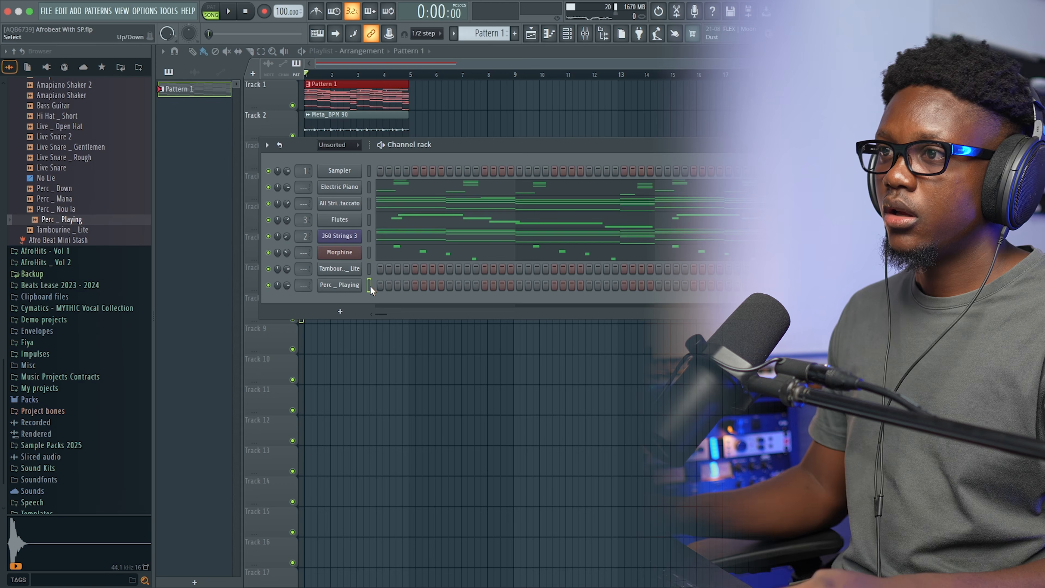
pyautogui.hotkey('alt', 'Up')
# Step: Audition the percussion, hi-hat, snare and shaker samples in the Update _ Aug:Sep folder
pyautogui.scroll(3, 81, 175)
pyautogui.click(73, 314)
pyautogui.click(74, 324)
pyautogui.click(73, 333)
pyautogui.click(76, 241)
pyautogui.click(78, 251)
pyautogui.click(80, 261)
pyautogui.click(82, 270)
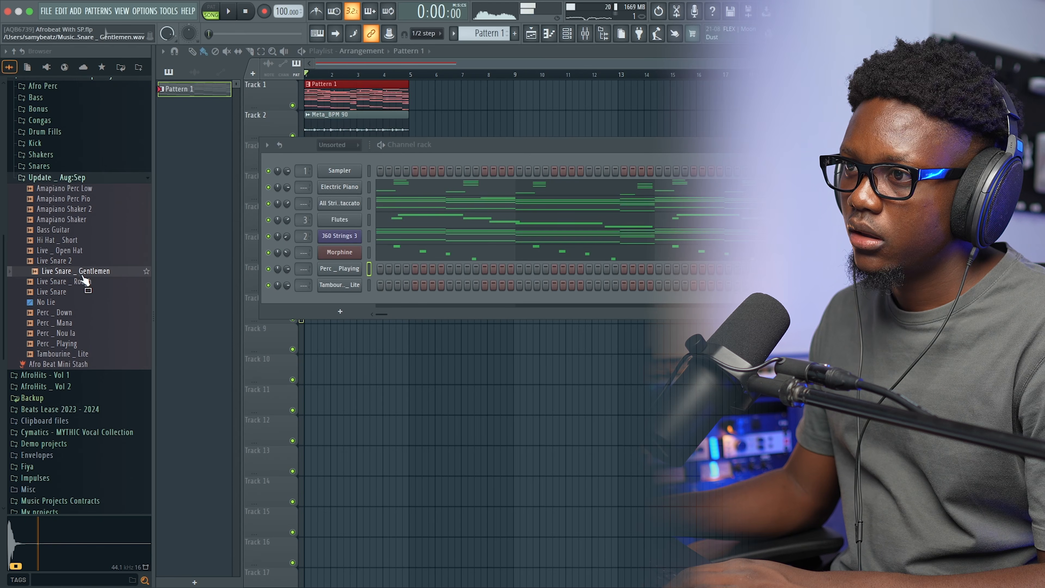
pyautogui.click(81, 282)
pyautogui.click(72, 220)
pyautogui.click(76, 209)
pyautogui.click(82, 199)
pyautogui.scroll(1, 96, 206)
pyautogui.scroll(4, 95, 206)
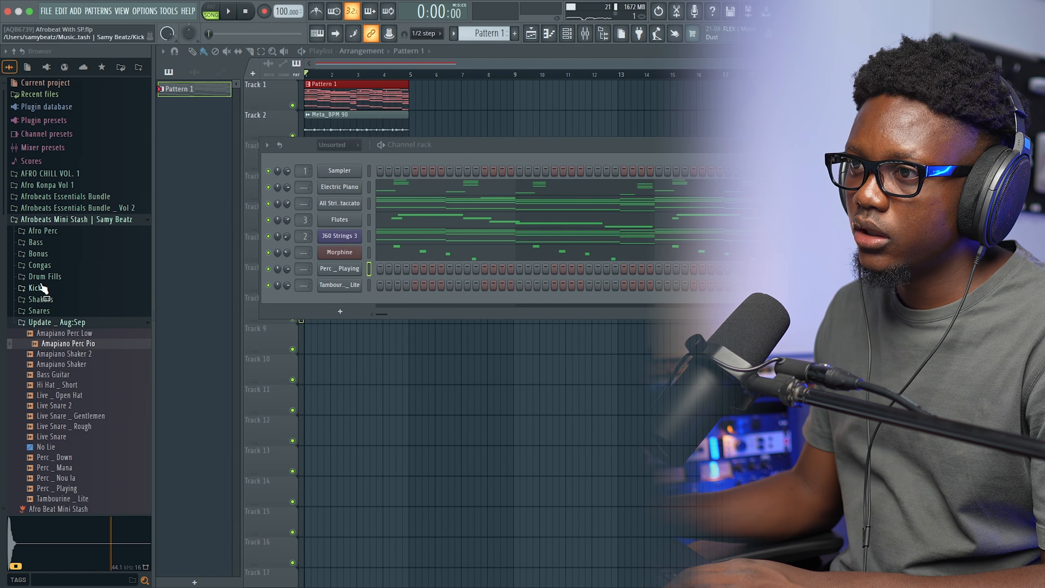
# Step: Add the OutPut and Kick _ U Are samples to the channel rack, with a kick hit on step 1
pyautogui.click(37, 269)
pyautogui.click(62, 312)
pyautogui.scroll(-3, 78, 322)
pyautogui.click(62, 257)
pyautogui.click(70, 289)
pyautogui.moveTo(74, 297); pyautogui.dragTo(345, 268)
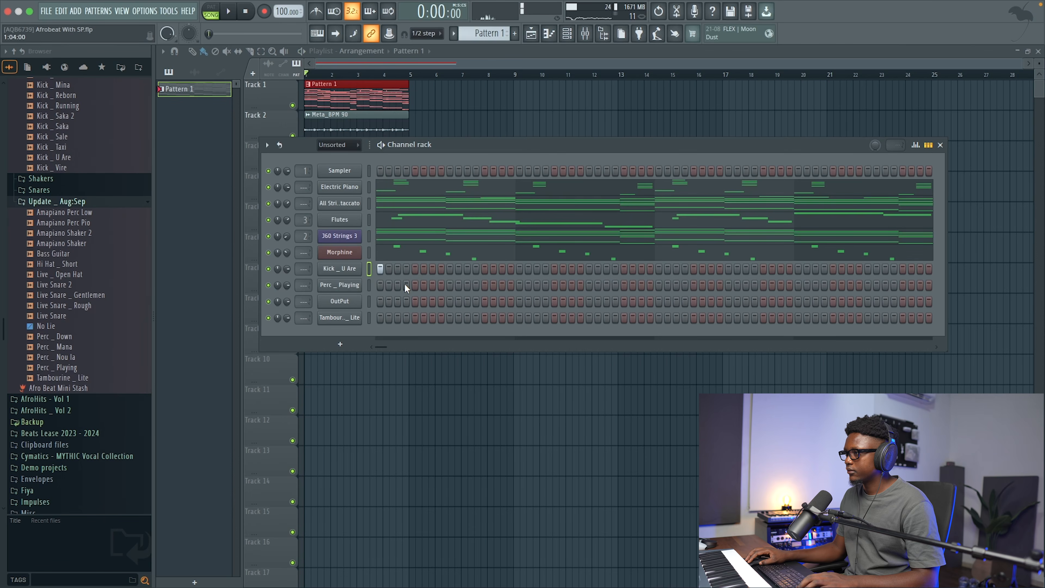
# Step: Program Perc _ Playing on steps 4, 7 and 13 and Tambourine _ Lite on step 4, with the tambourine's volume at 46%
pyautogui.press('space')
pyautogui.click(405, 285)
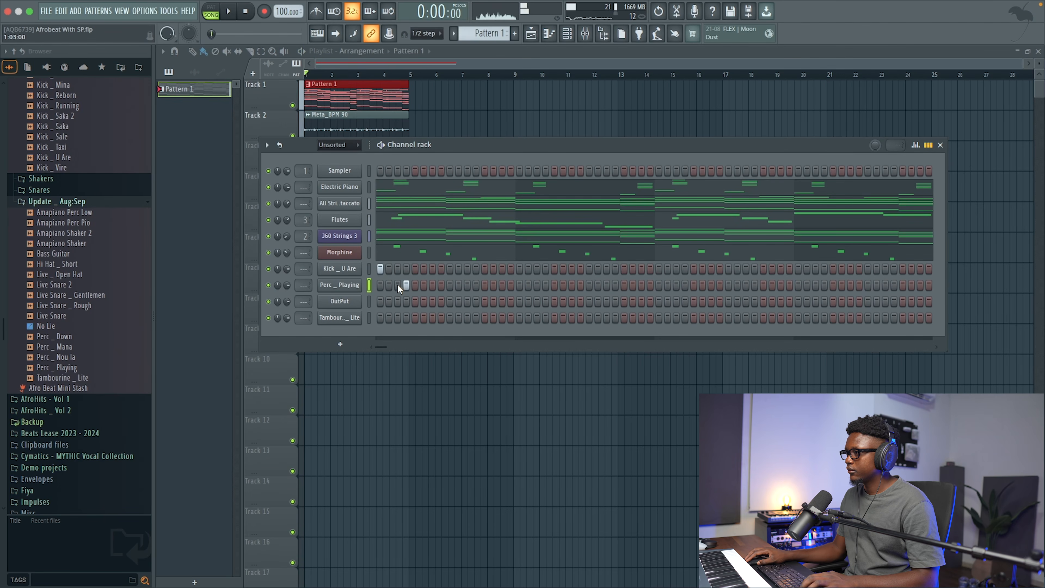
pyautogui.click(432, 285)
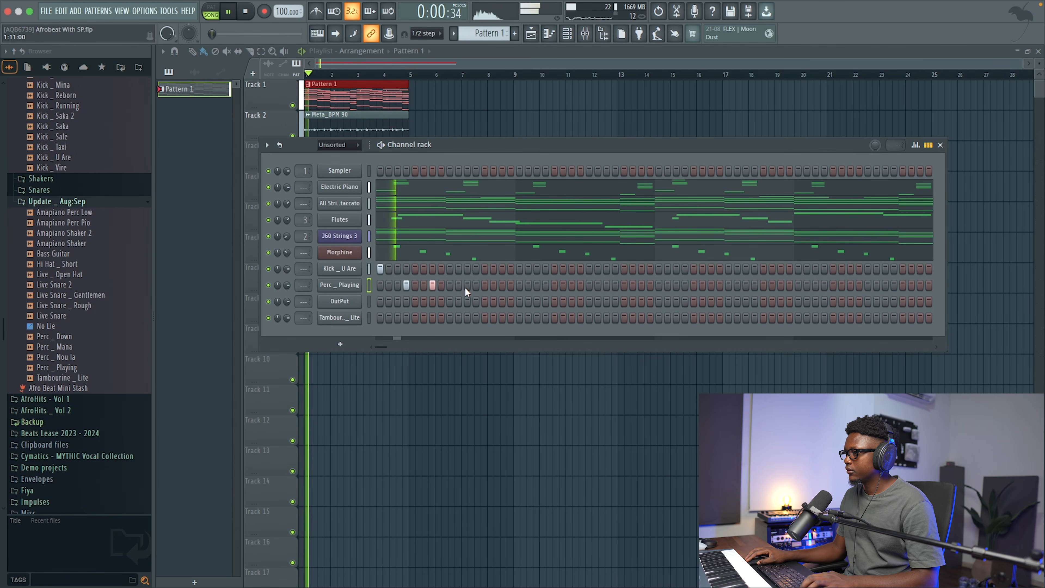
pyautogui.click(485, 285)
pyautogui.click(406, 318)
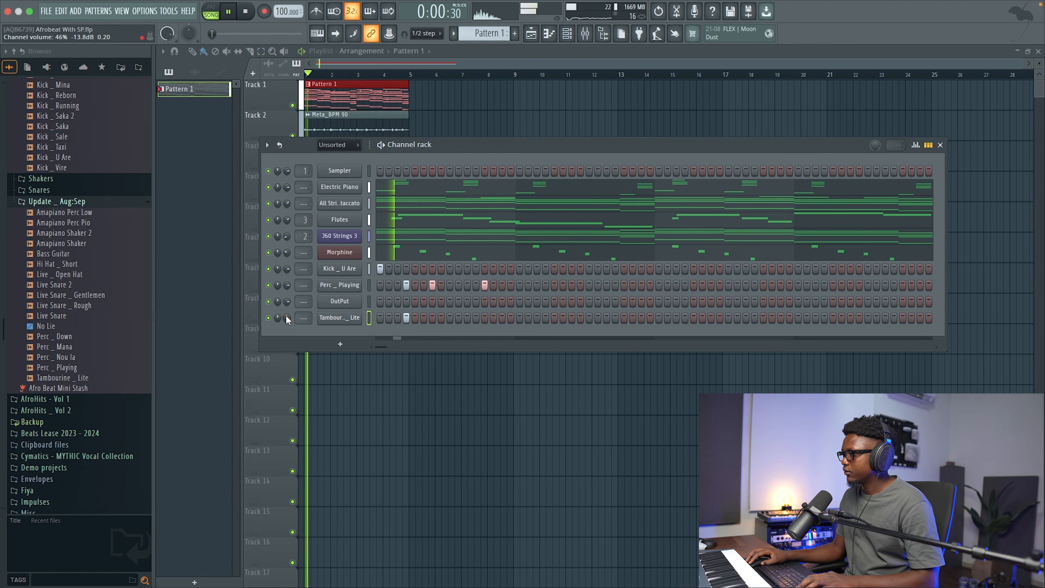
pyautogui.press('space')
# Step: Try OutPut hits on steps 7 to 9 during playback and remove them again
pyautogui.click(432, 301)
pyautogui.click(441, 301)
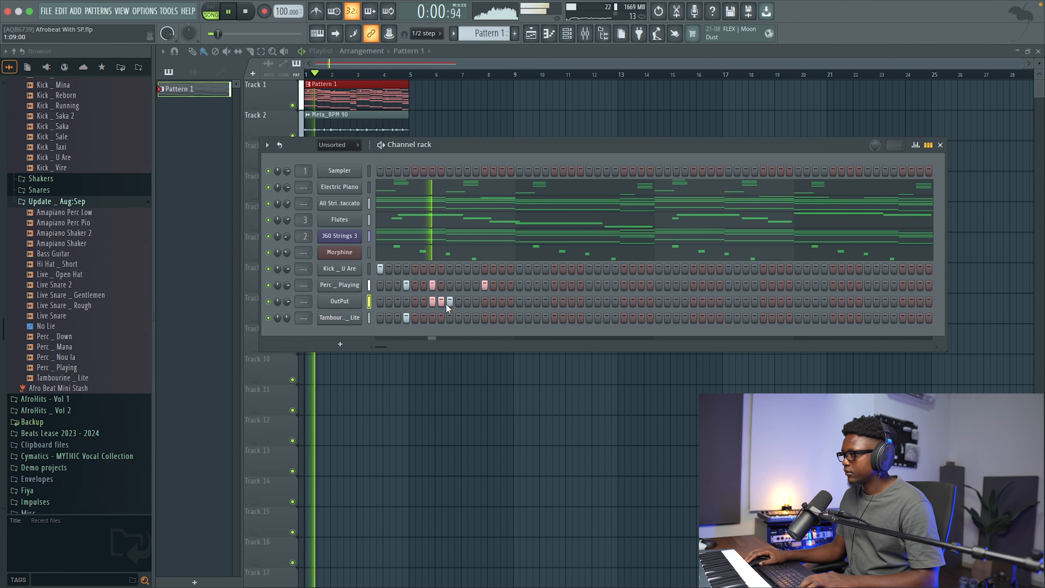
pyautogui.click(450, 302)
pyautogui.press('space')
pyautogui.press('space')
pyautogui.rightClick(450, 301)
pyautogui.rightClick(441, 302)
pyautogui.rightClick(433, 301)
pyautogui.press('space')
pyautogui.press('space')
pyautogui.press('space')
pyautogui.press('space')
# Step: Try OutPut hits on steps 4 to 6 during playback and clear them
pyautogui.moveTo(406, 300); pyautogui.dragTo(421, 300)
pyautogui.press('space')
pyautogui.rightClick(422, 301)
pyautogui.rightClick(415, 300)
pyautogui.rightClick(407, 300)
pyautogui.press('space')
pyautogui.press('space')
pyautogui.press('space')
# Step: Place OutPut hits on steps 6 to 8, play the beat and adjust the OutPut channel's volume
pyautogui.moveTo(424, 302); pyautogui.dragTo(441, 302)
pyautogui.press('space')
pyautogui.press('space')
pyautogui.moveTo(287, 301); pyautogui.dragTo(288, 309)
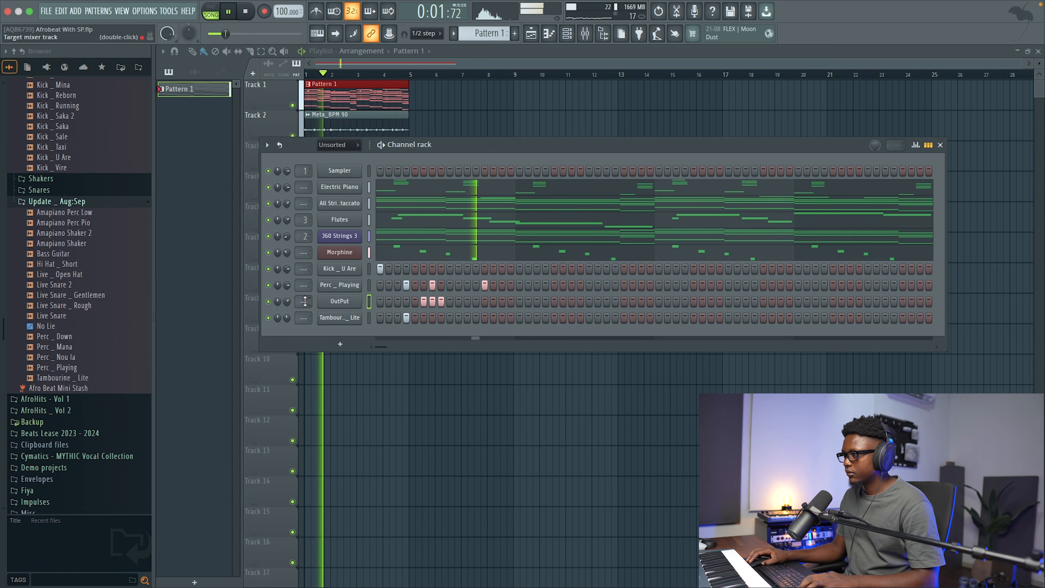
# Step: Duplicate the first bar's three OutPut notes into bars 2 to 4 in the piano roll, close it and play the beat
pyautogui.rightClick(350, 302)
pyautogui.click(385, 304)
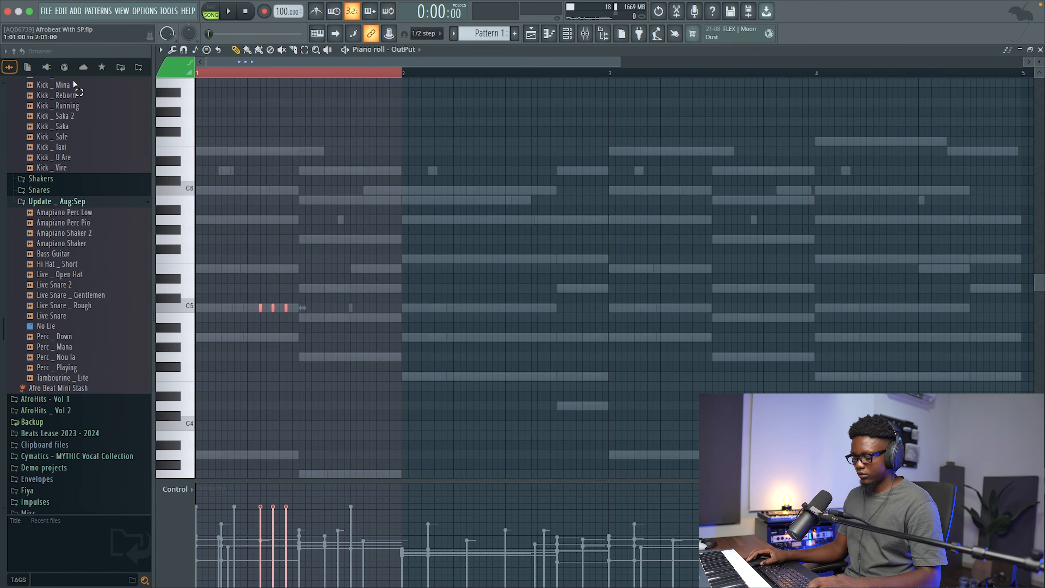
pyautogui.hotkey('ctrl', 'b')
pyautogui.hotkey('ctrl', 'b')
pyautogui.hotkey('ctrl', 'b')
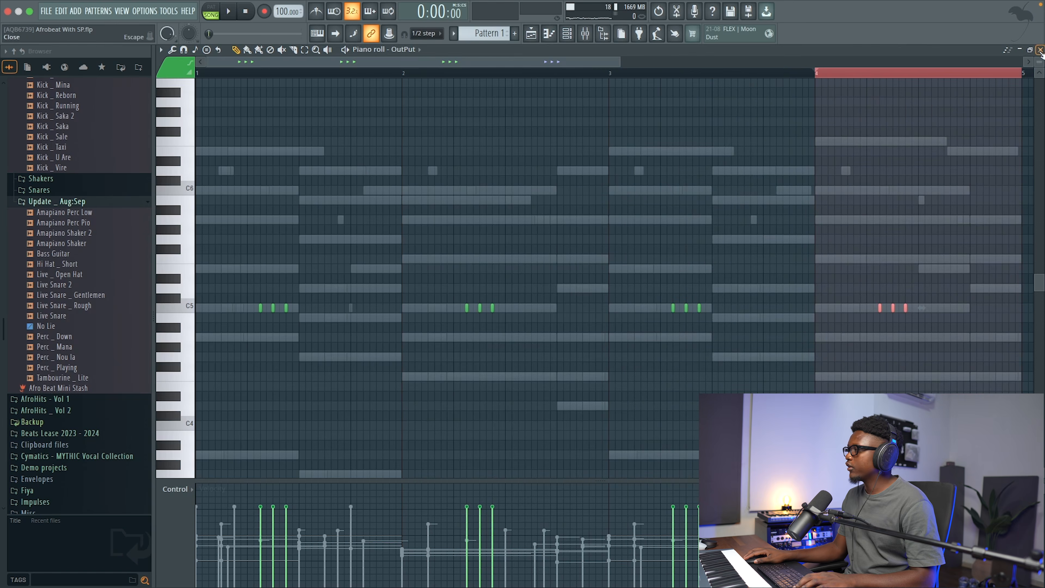
pyautogui.click(1040, 50)
pyautogui.press('space')
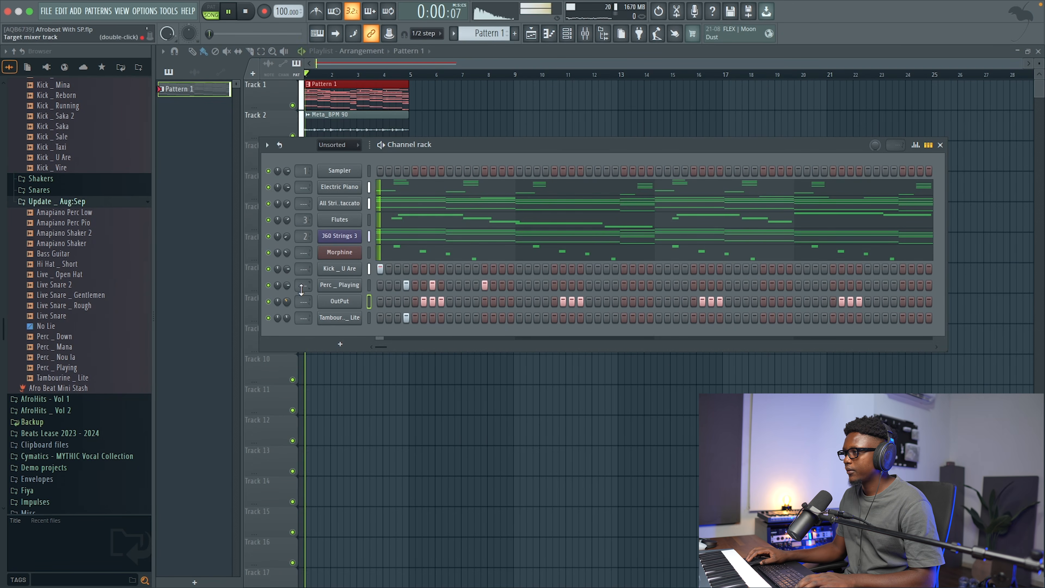
# Step: Add Kick _ U Are hits on step 6 of bar 1 and on steps 1 and 6 of bar 2
pyautogui.click(425, 268)
pyautogui.press('space')
pyautogui.click(520, 269)
# Step: Repeat the two-bar kick phrase in bars 3 and 4, end bar 4 with a fast kick roll, and play the result
pyautogui.rightClick(356, 268)
pyautogui.click(394, 269)
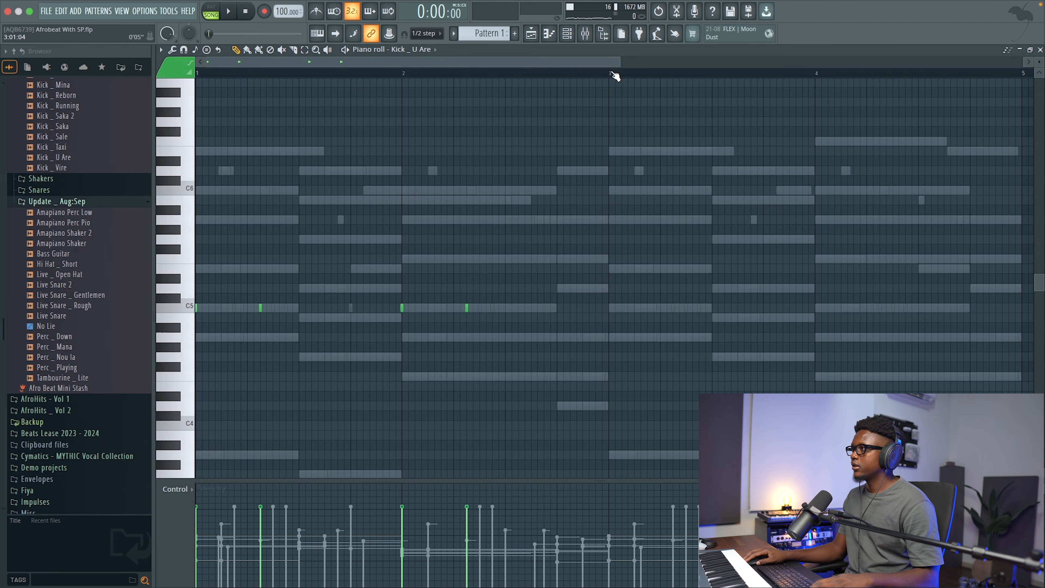
pyautogui.moveTo(615, 76); pyautogui.dragTo(196, 73)
pyautogui.hotkey('ctrl', 'b')
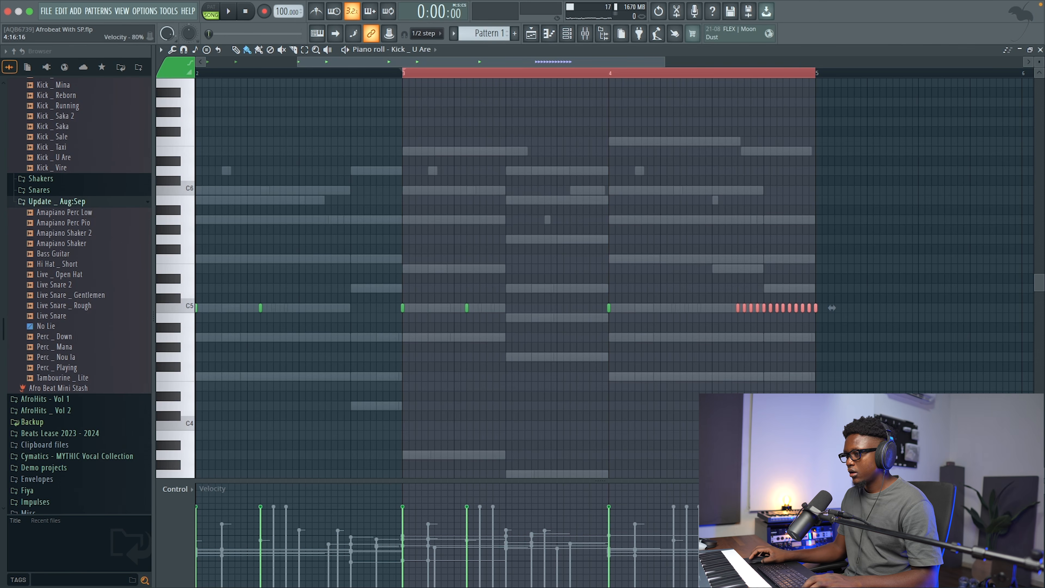
pyautogui.click(1041, 49)
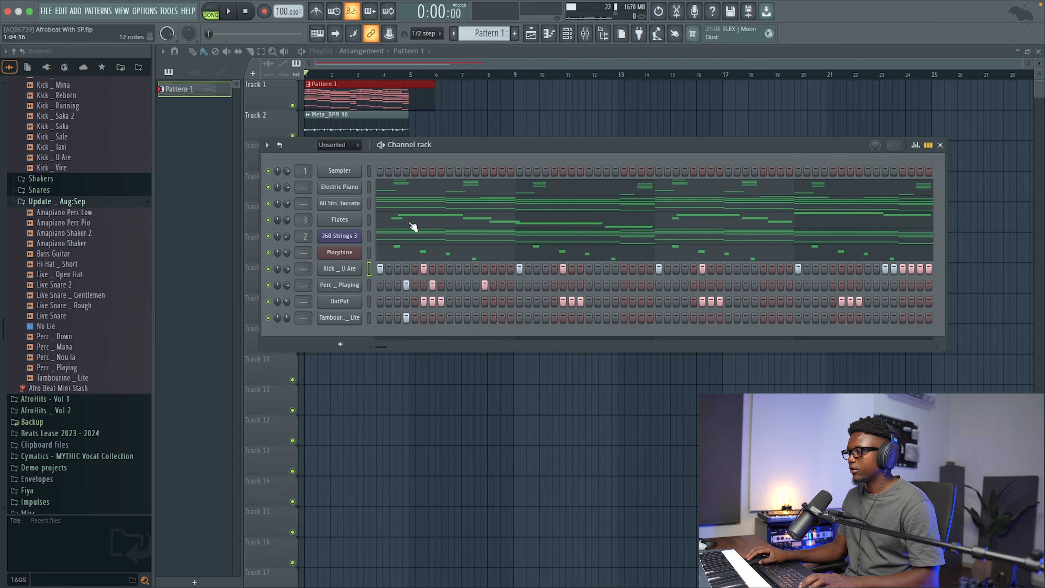
pyautogui.press('space')
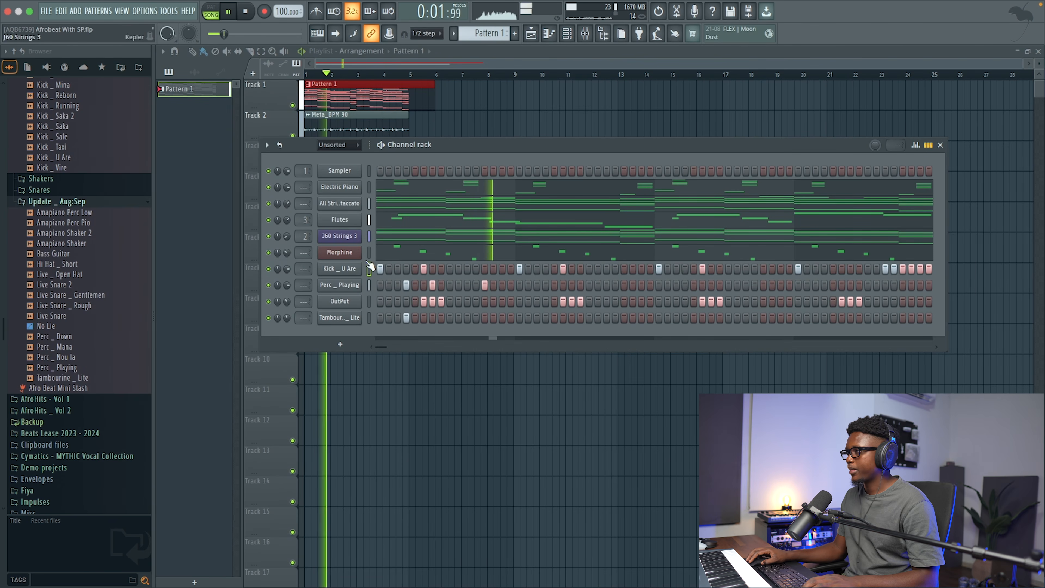
pyautogui.press('space')
# Step: Duplicate the first bar of Perc _ Playing notes into bars 2 to 4 in the piano roll, close it and play the beat
pyautogui.rightClick(358, 283)
pyautogui.click(385, 289)
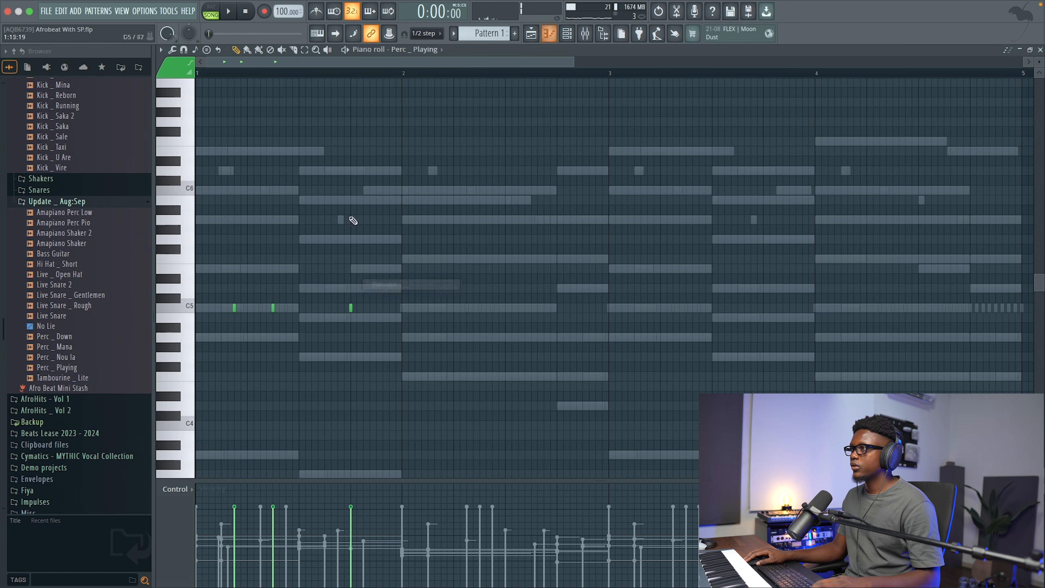
pyautogui.moveTo(370, 82); pyautogui.dragTo(198, 76)
pyautogui.hotkey('ctrl', 'b')
pyautogui.hotkey('ctrl', 'b')
pyautogui.hotkey('ctrl', 'b')
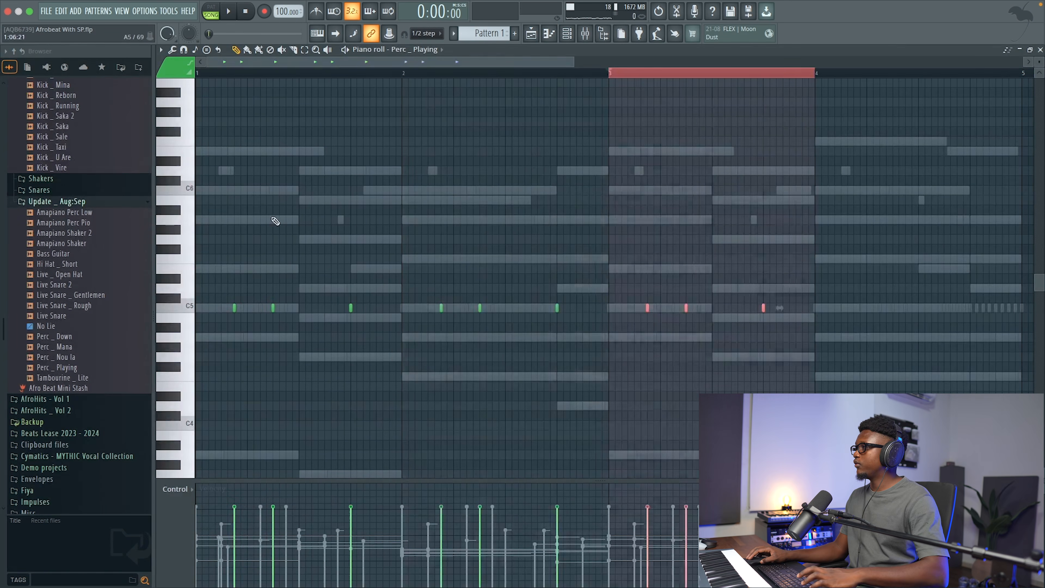
pyautogui.click(1040, 49)
pyautogui.press('space')
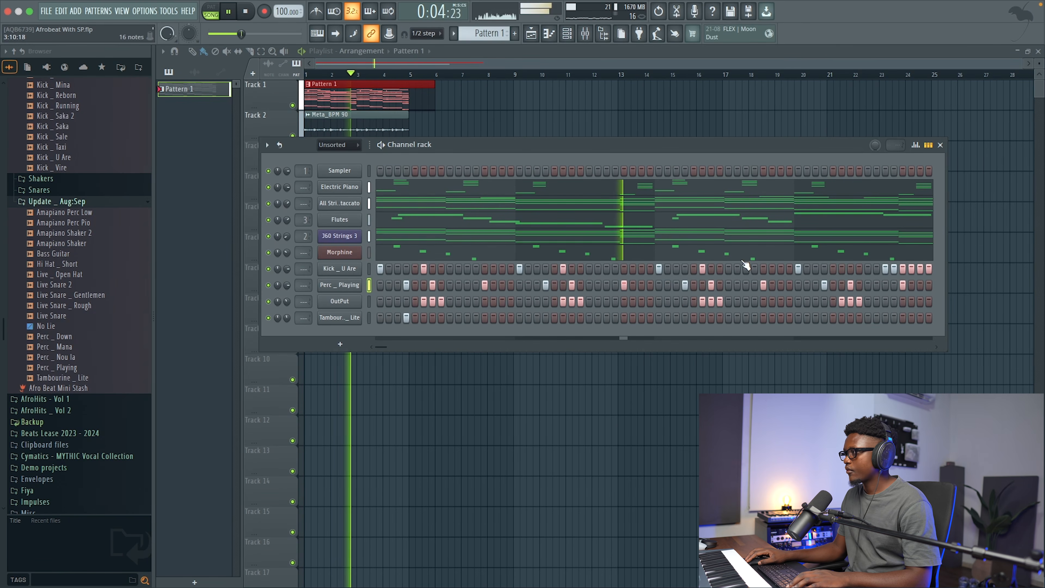
# Step: Delete the last note of the kick roll that falls at the start of bar 5
pyautogui.rightClick(339, 268)
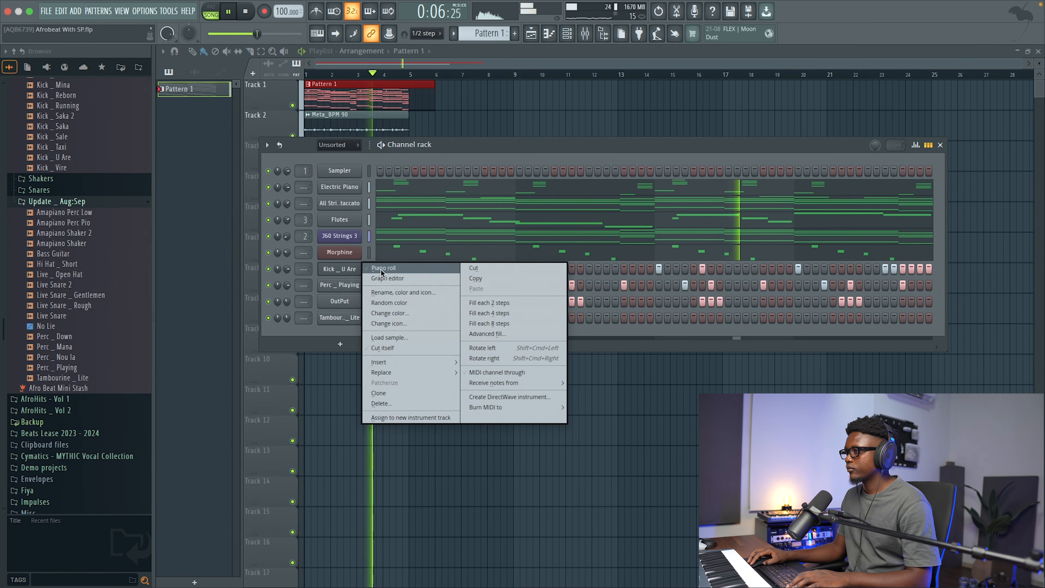
pyautogui.click(383, 271)
pyautogui.hscroll(3, 646, 265)
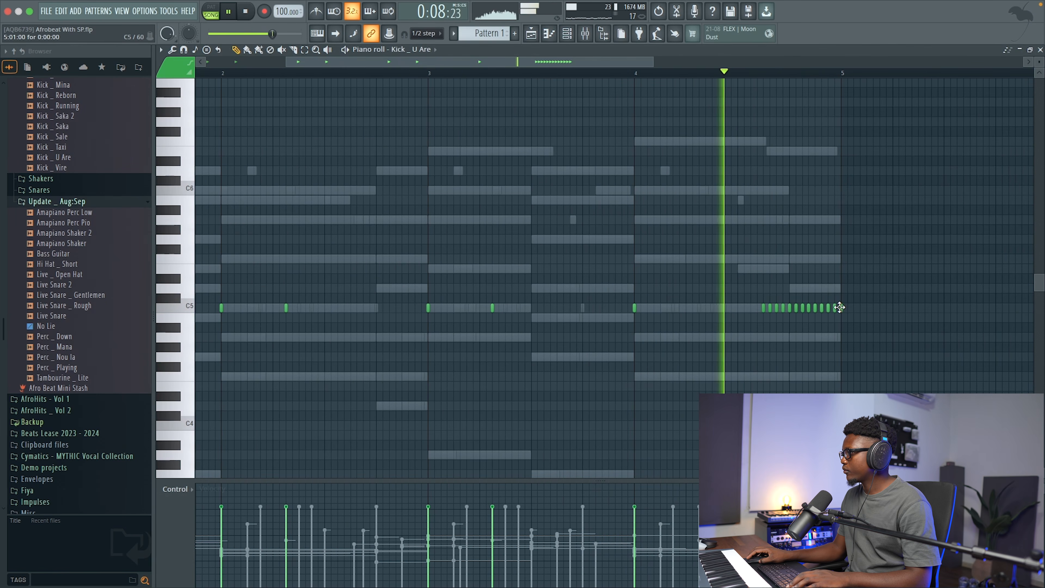
pyautogui.rightClick(841, 308)
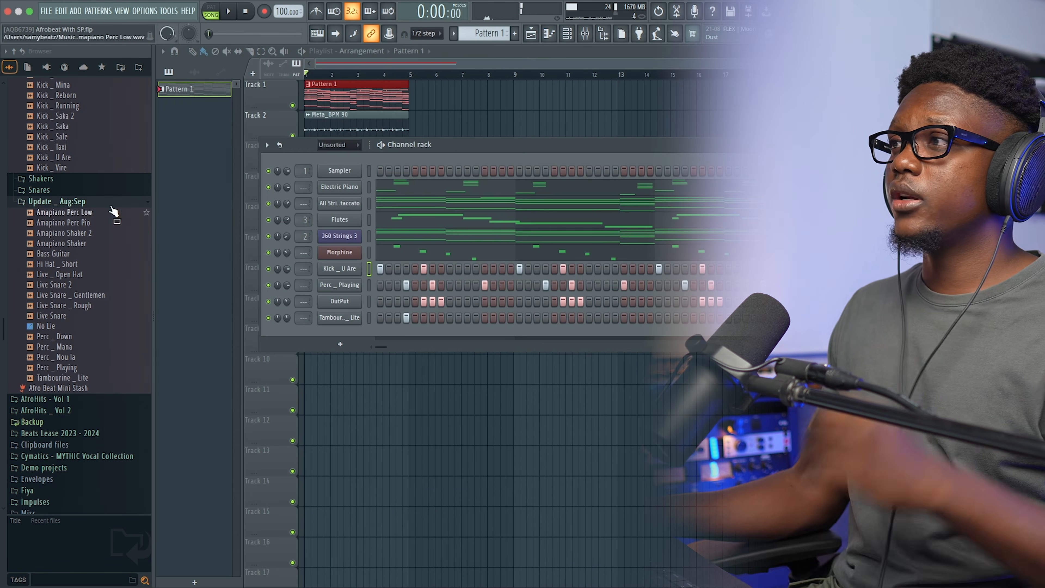
# Step: Load the Cradle The God Particle plugin on the mixer's Master track and close its window and the mixer
pyautogui.click(586, 36)
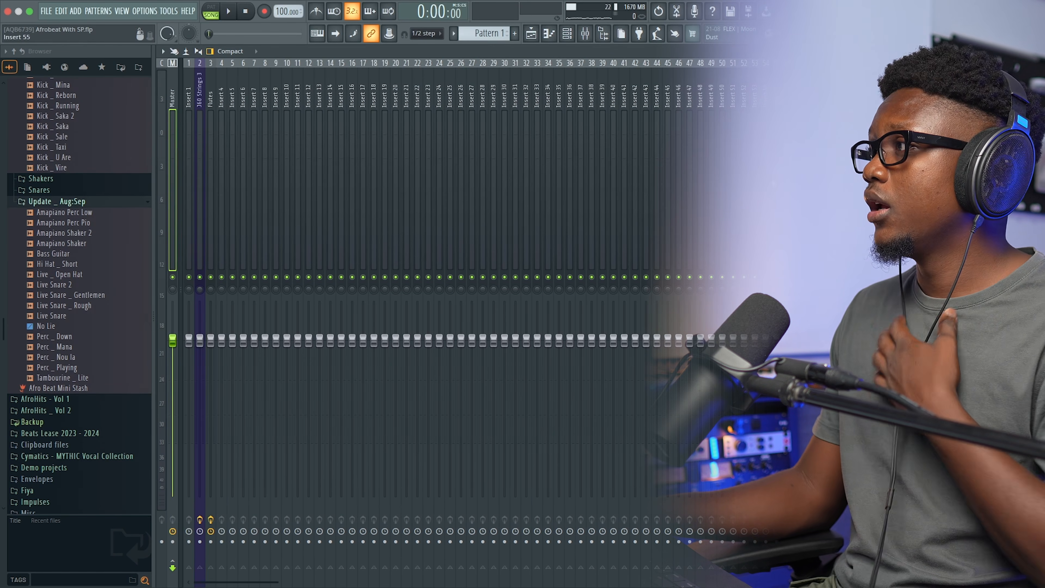
pyautogui.click(947, 99)
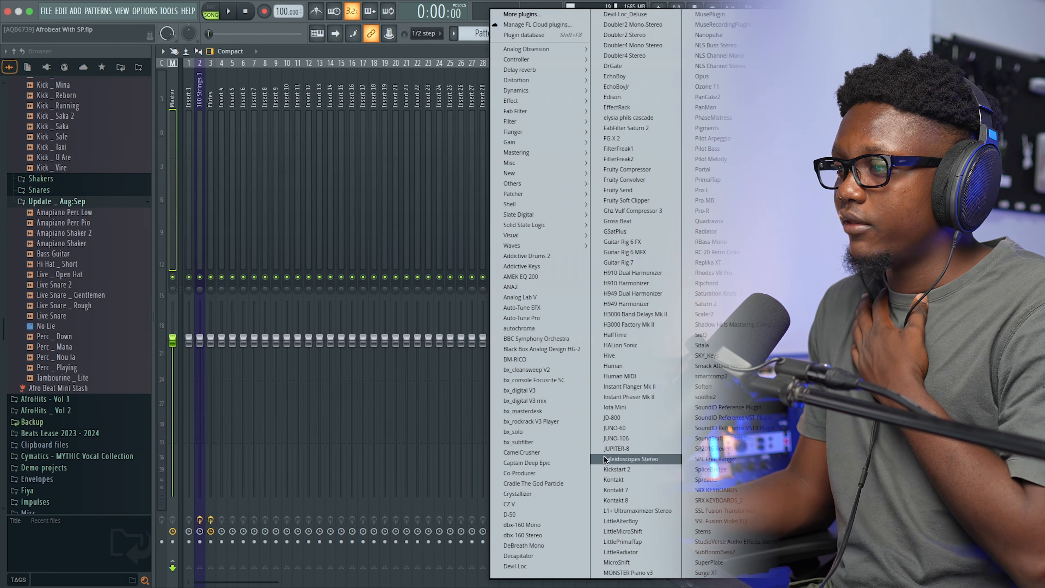
pyautogui.click(550, 484)
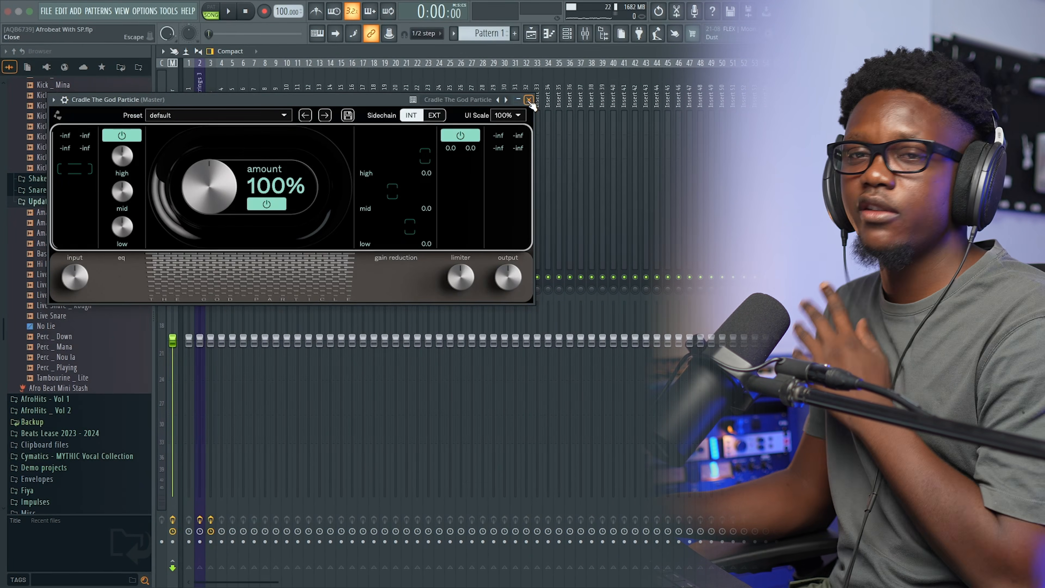
pyautogui.click(529, 101)
pyautogui.press('Escape')
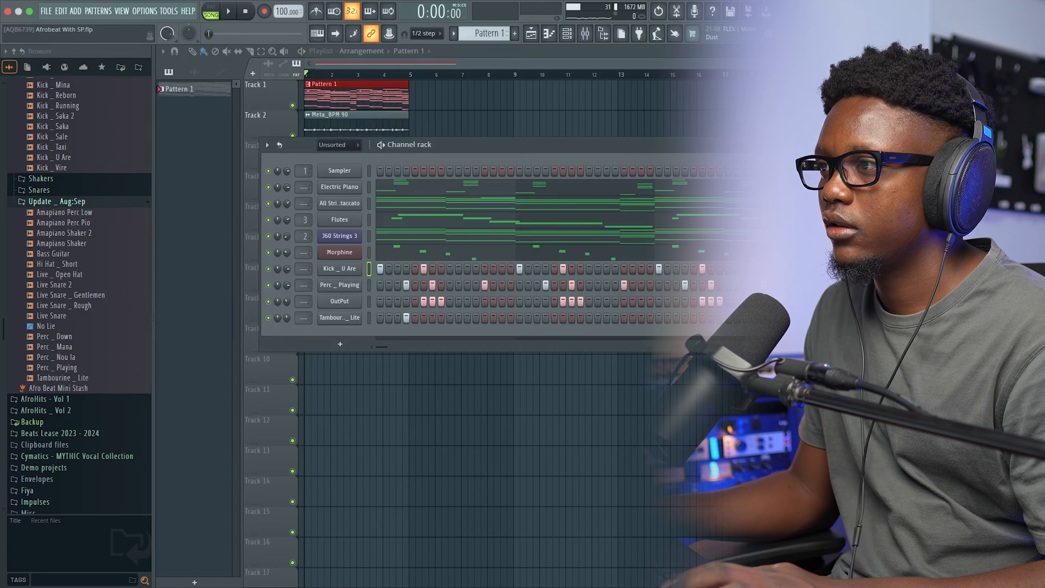
# Step: Play the arrangement to check the mix of the drums and melody through the master plugin
pyautogui.press('space')
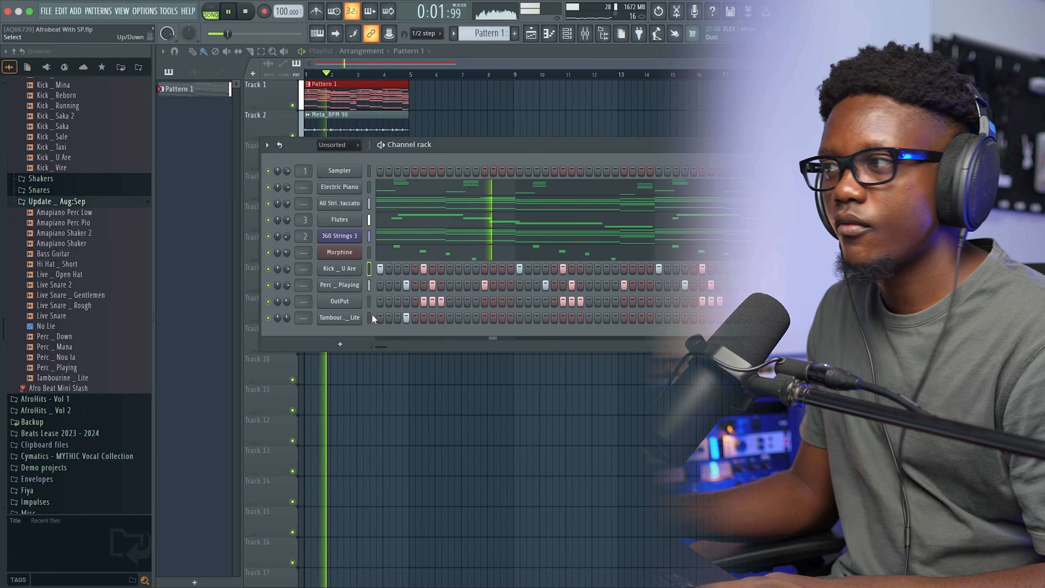
pyautogui.press('space')
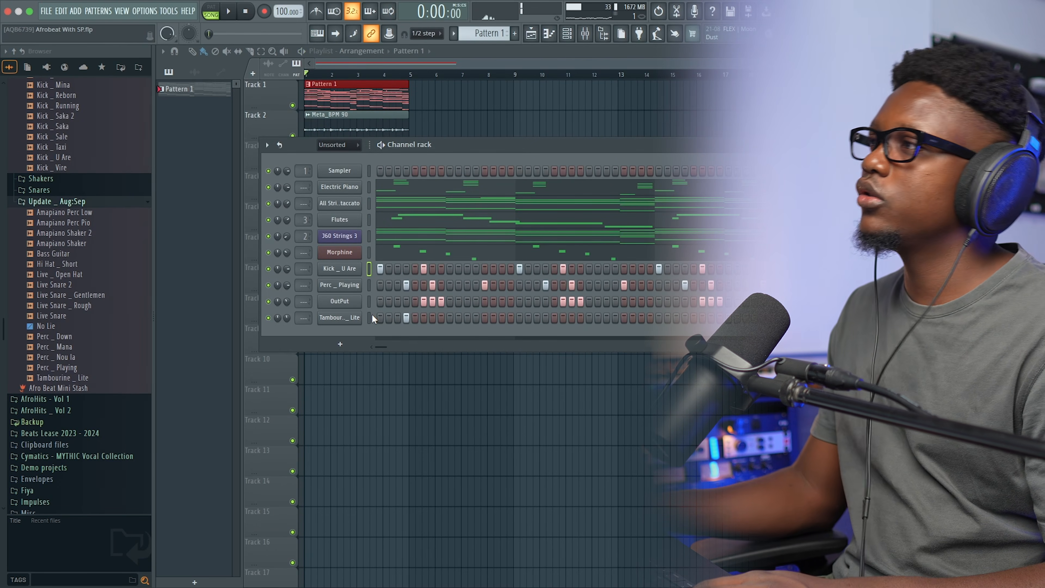
pyautogui.click(586, 35)
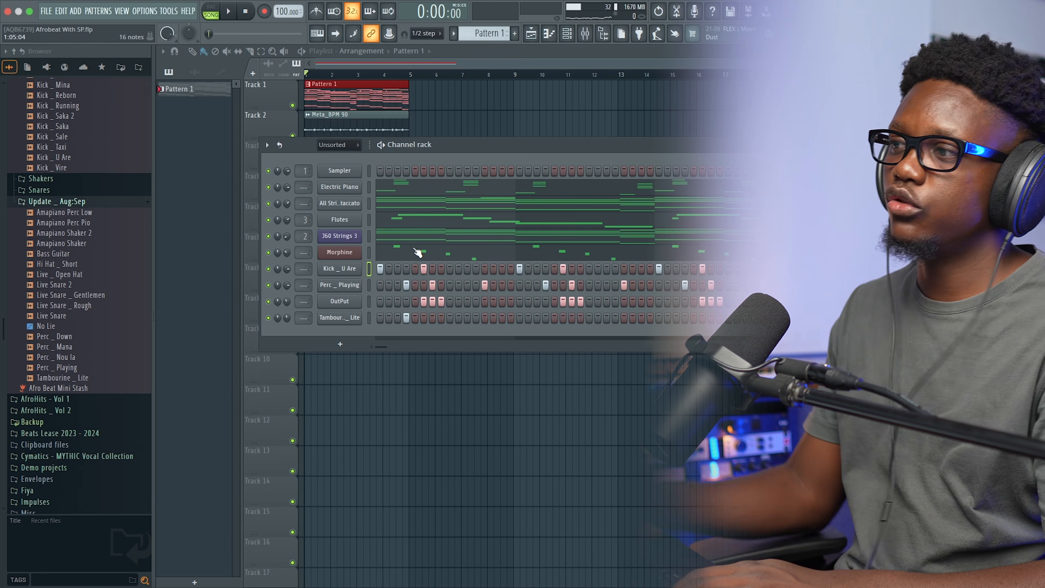
pyautogui.press('space')
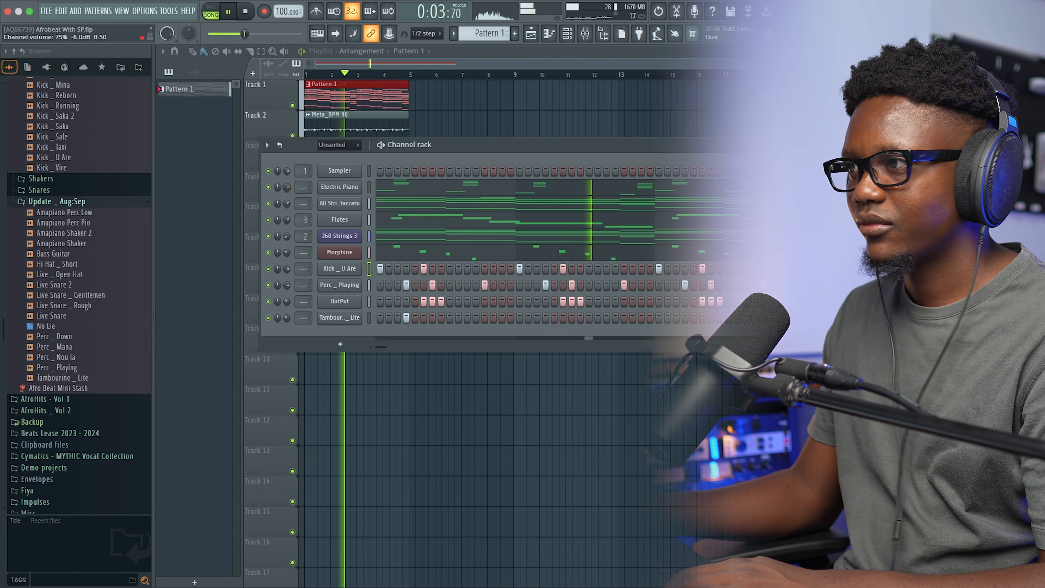
# Step: Lower the Electric Piano channel's volume and mute the Morphine channel during playback, stopping the song when done
pyautogui.moveTo(288, 185); pyautogui.dragTo(287, 193)
pyautogui.moveTo(287, 251); pyautogui.dragTo(277, 248)
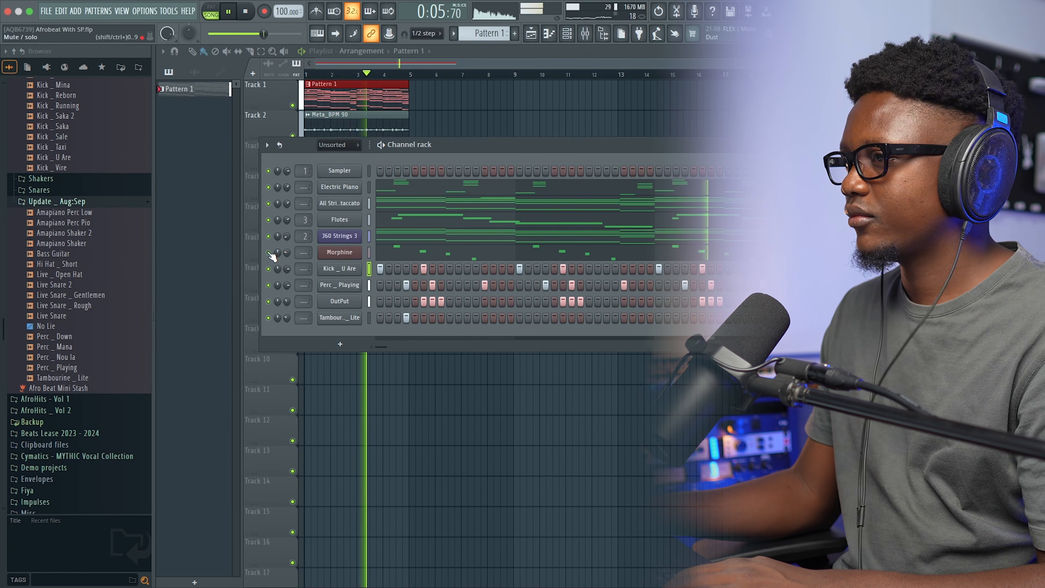
pyautogui.press('space')
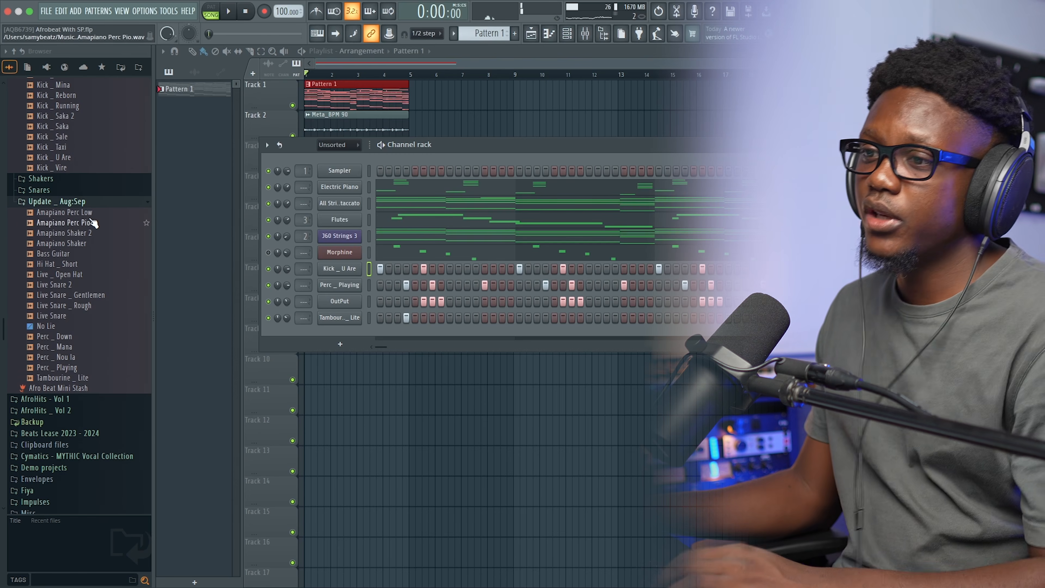
# Step: Add the Gwo Vant Bass sample from the Fiya kit's Bonus folder to the channel rack as a new channel
pyautogui.scroll(-5, 58, 327)
pyautogui.click(57, 328)
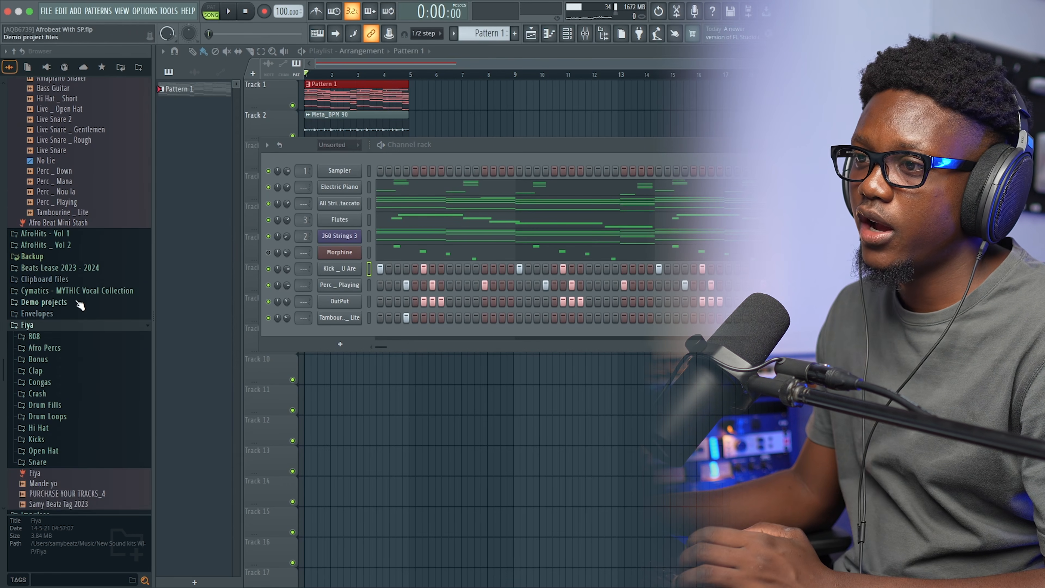
pyautogui.scroll(-4, 77, 302)
pyautogui.click(61, 215)
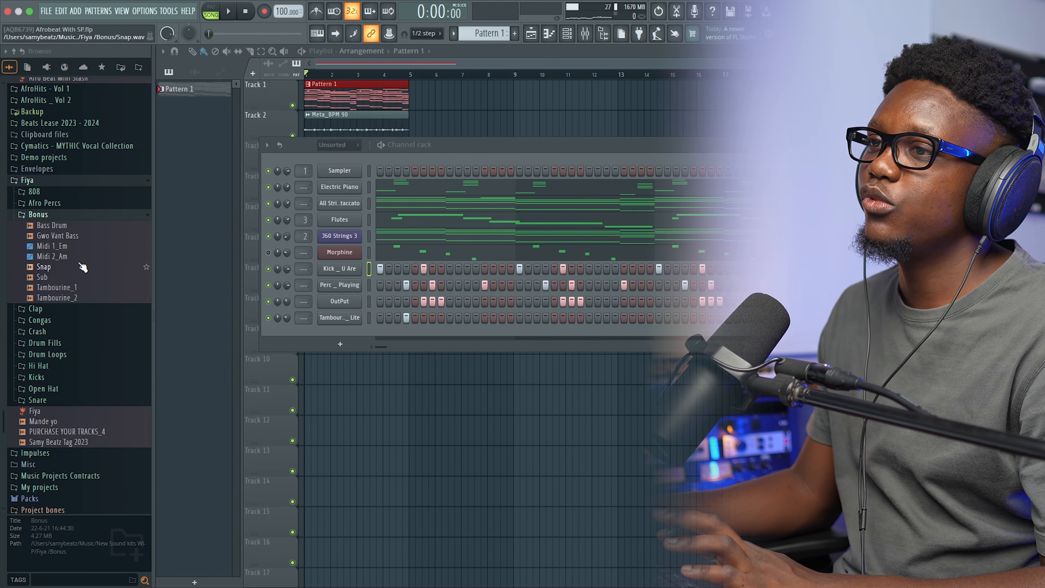
pyautogui.moveTo(62, 235); pyautogui.dragTo(148, 258)
pyautogui.moveTo(323, 327); pyautogui.dragTo(323, 328)
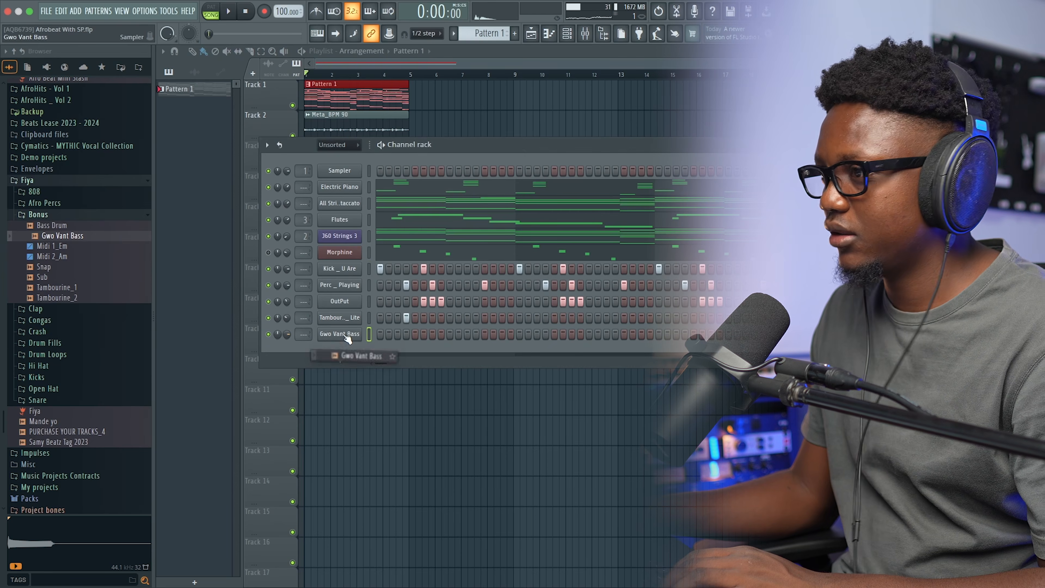
# Step: Set the Gwo Vant Bass channel to cut itself and enable its volume envelope
pyautogui.rightClick(340, 333)
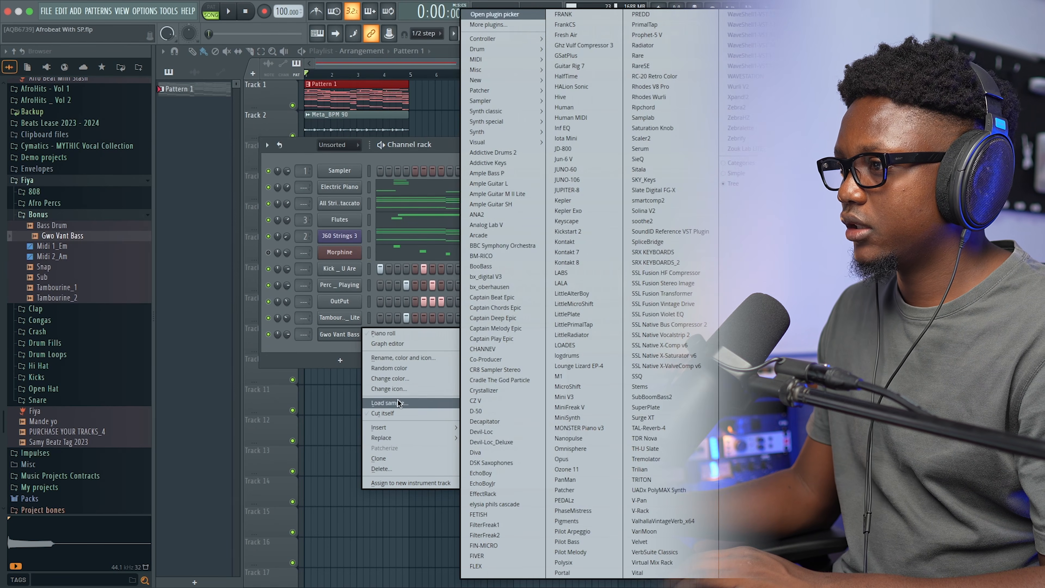
pyautogui.click(392, 411)
pyautogui.click(351, 335)
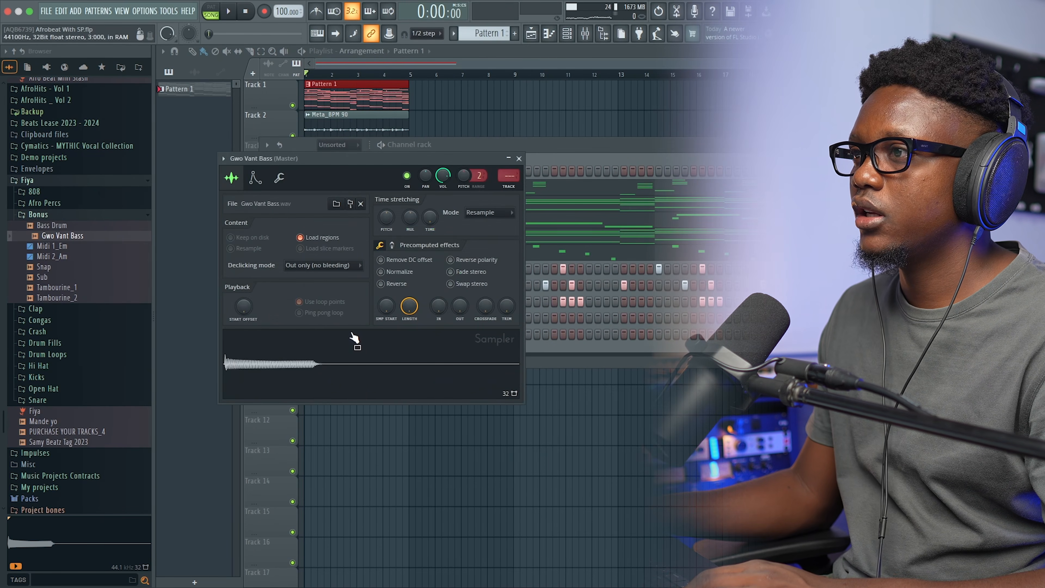
pyautogui.click(255, 177)
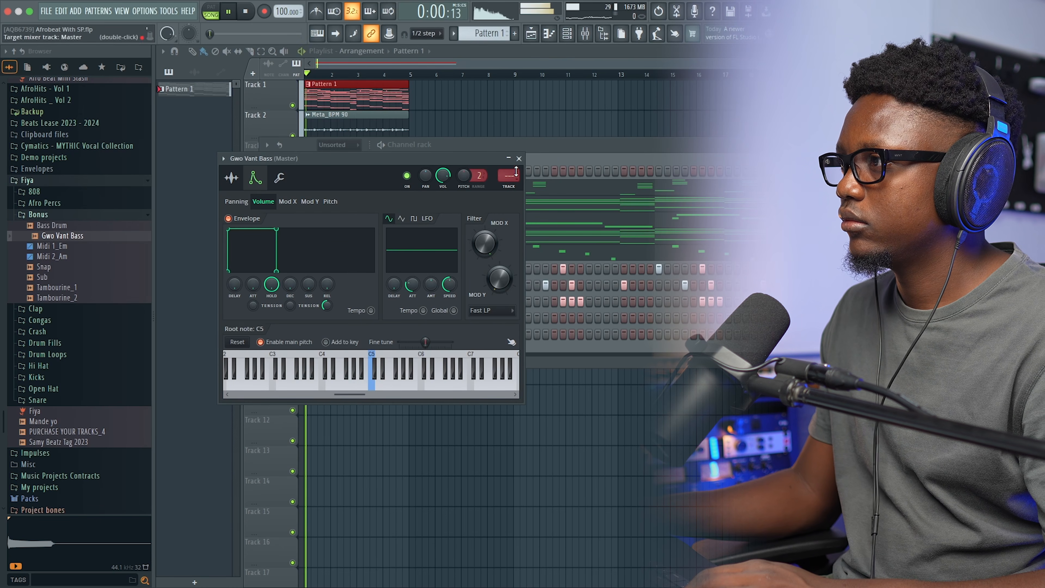
pyautogui.click(519, 159)
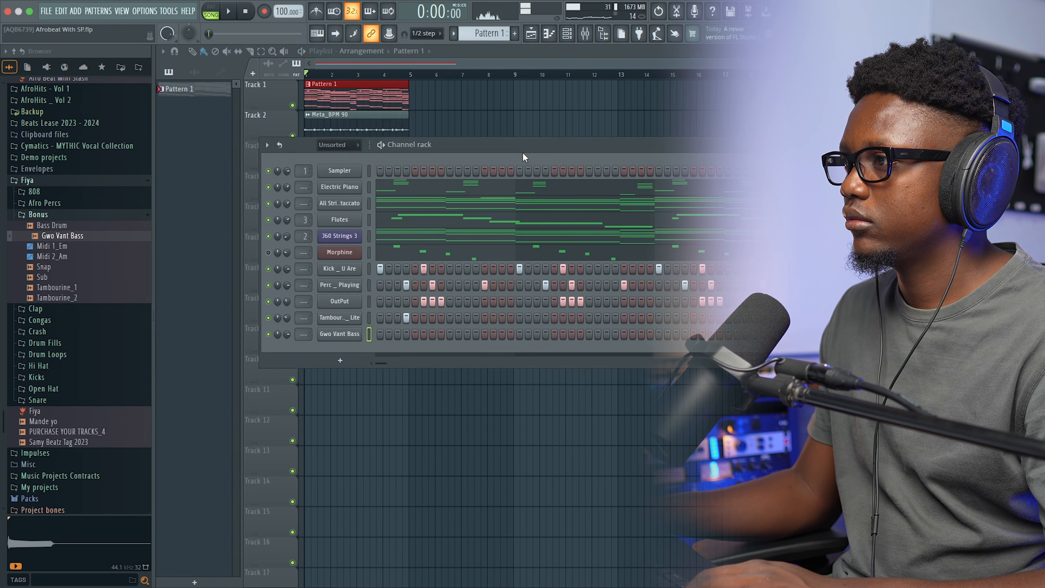
# Step: Set the Gwo Vant Bass root note to E5 and close the channel settings
pyautogui.click(348, 337)
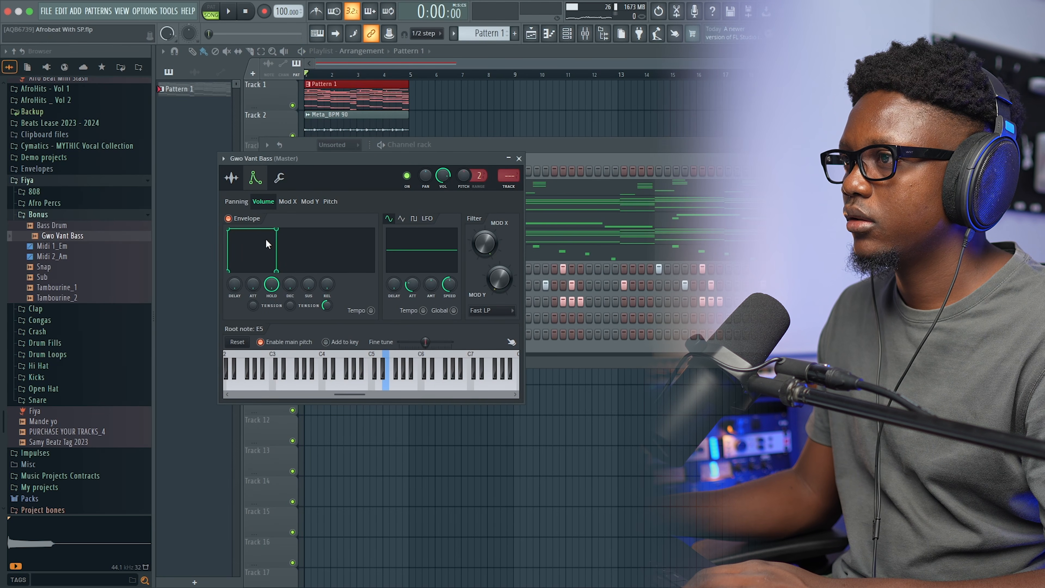
pyautogui.click(231, 177)
pyautogui.click(518, 158)
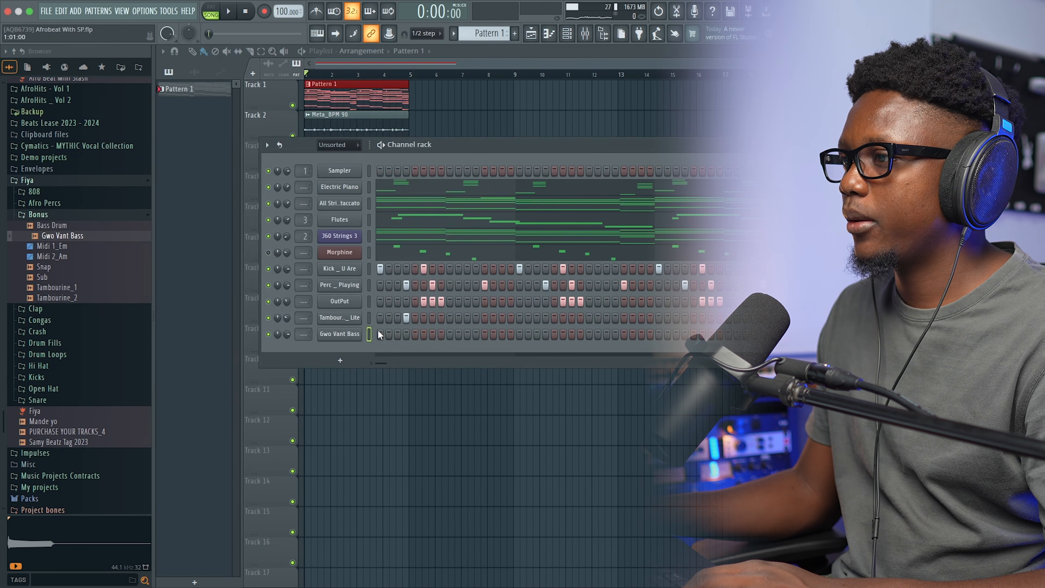
# Step: Normalize the Gwo Vant Bass sample and close its channel settings
pyautogui.click(358, 334)
pyautogui.click(255, 178)
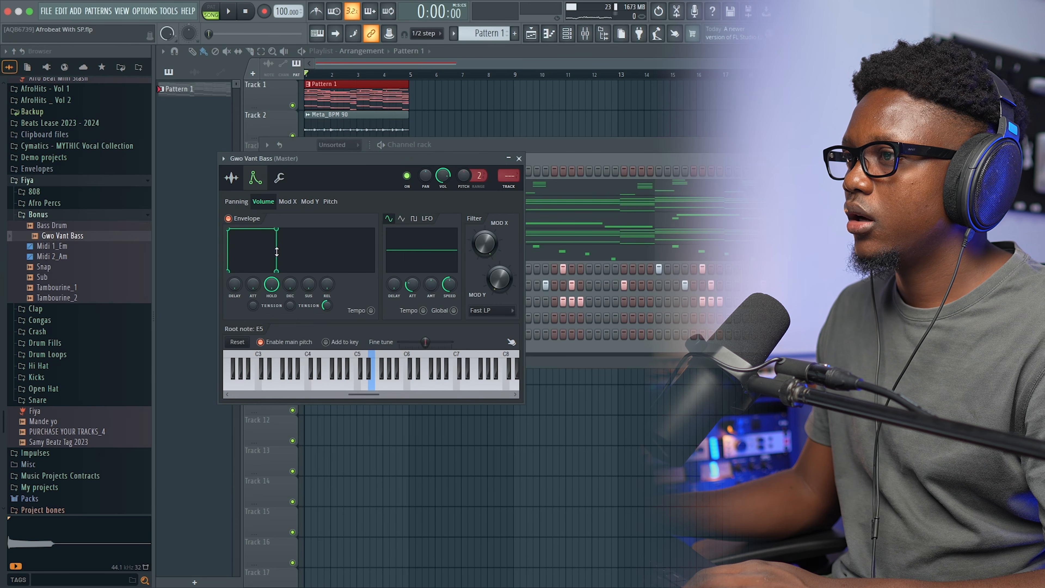
pyautogui.click(232, 178)
pyautogui.click(390, 274)
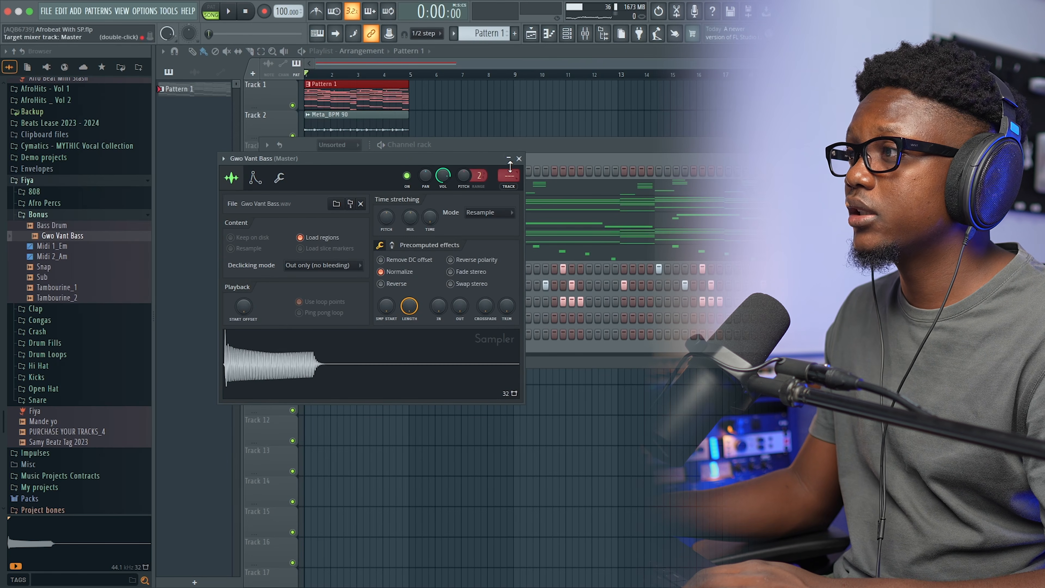
pyautogui.click(519, 158)
# Step: Open the Gwo Vant Bass piano roll and set its snap to Cell
pyautogui.rightClick(358, 328)
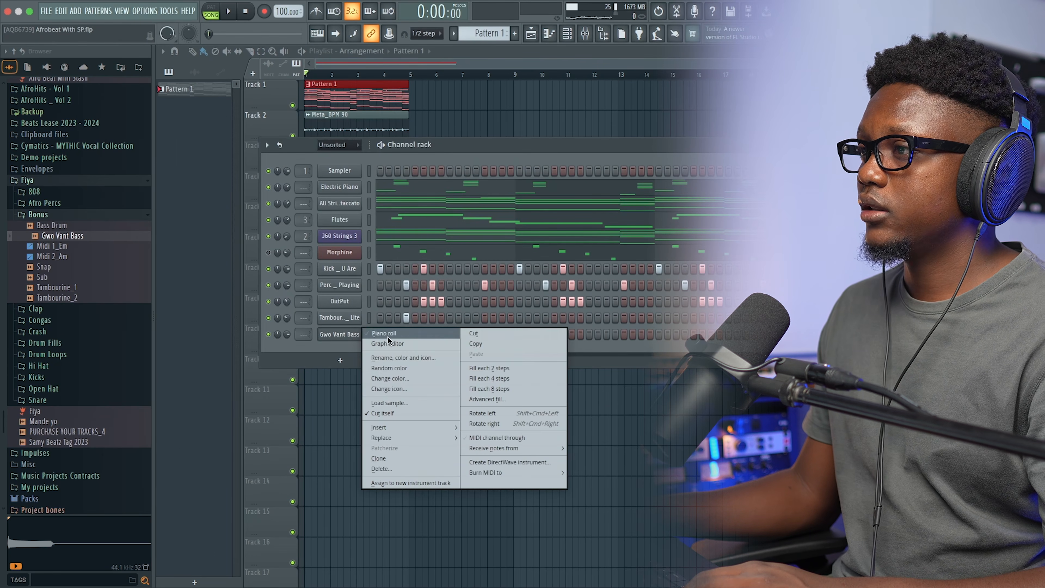
pyautogui.click(388, 337)
pyautogui.click(175, 338)
pyautogui.click(437, 33)
pyautogui.click(428, 56)
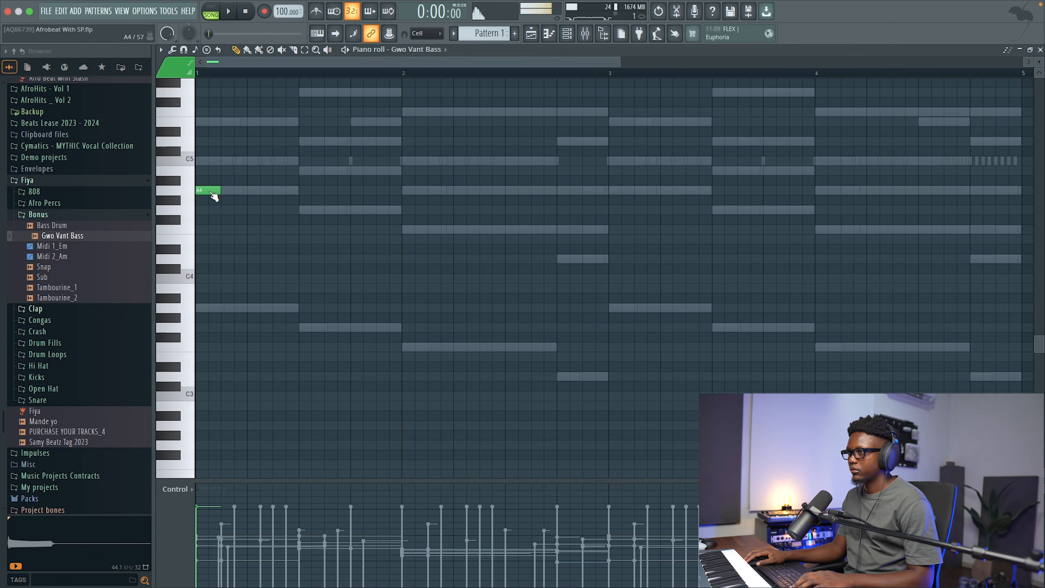
# Step: Draw the bass line against the ghost notes with A4, G4, F4, D4 and A4 from bar 1 to bar 3
pyautogui.press('space')
pyautogui.moveTo(220, 190); pyautogui.dragTo(247, 189)
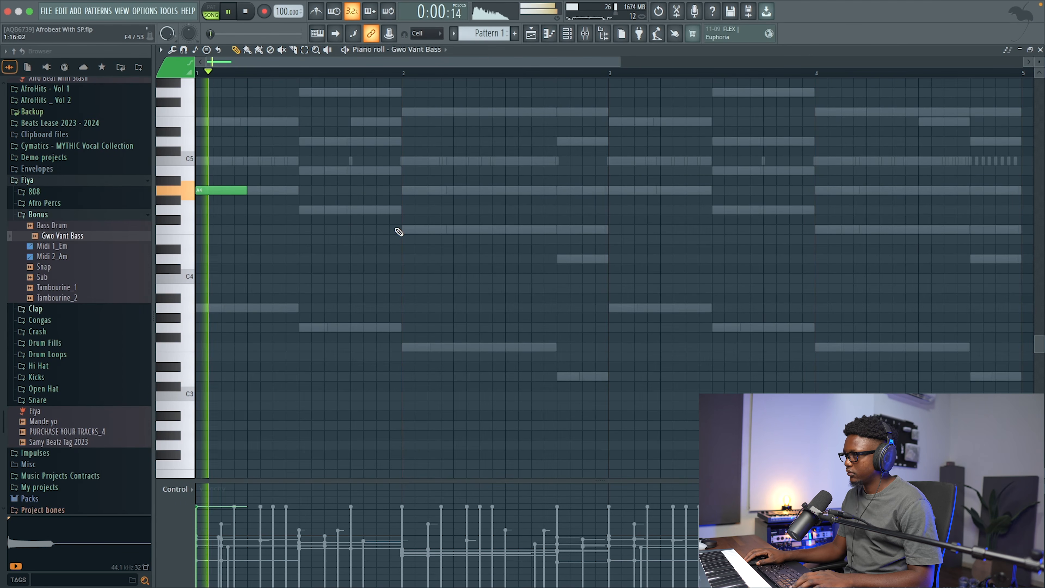
pyautogui.click(412, 230)
pyautogui.click(378, 210)
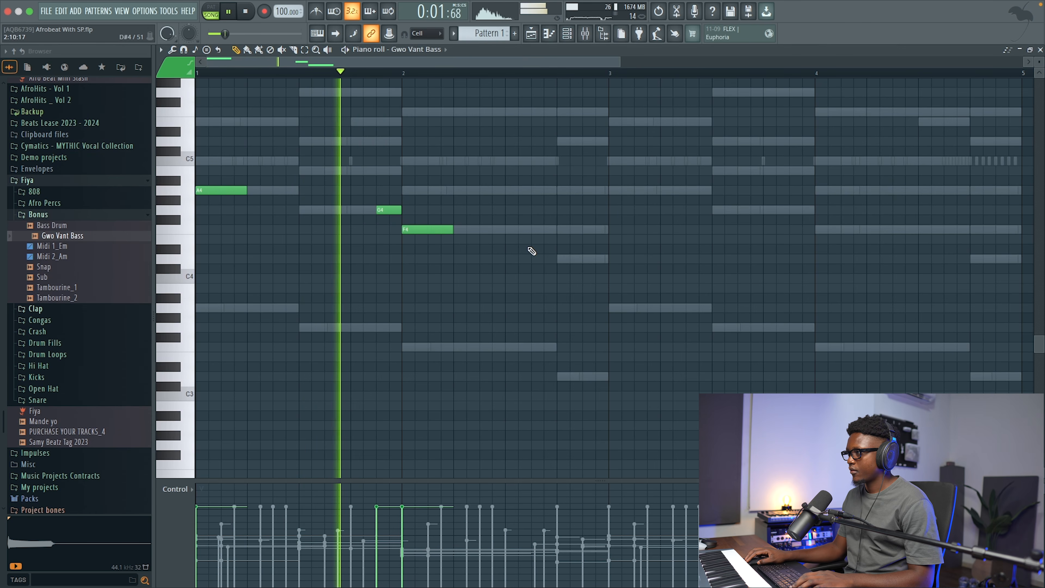
pyautogui.click(560, 259)
pyautogui.click(617, 191)
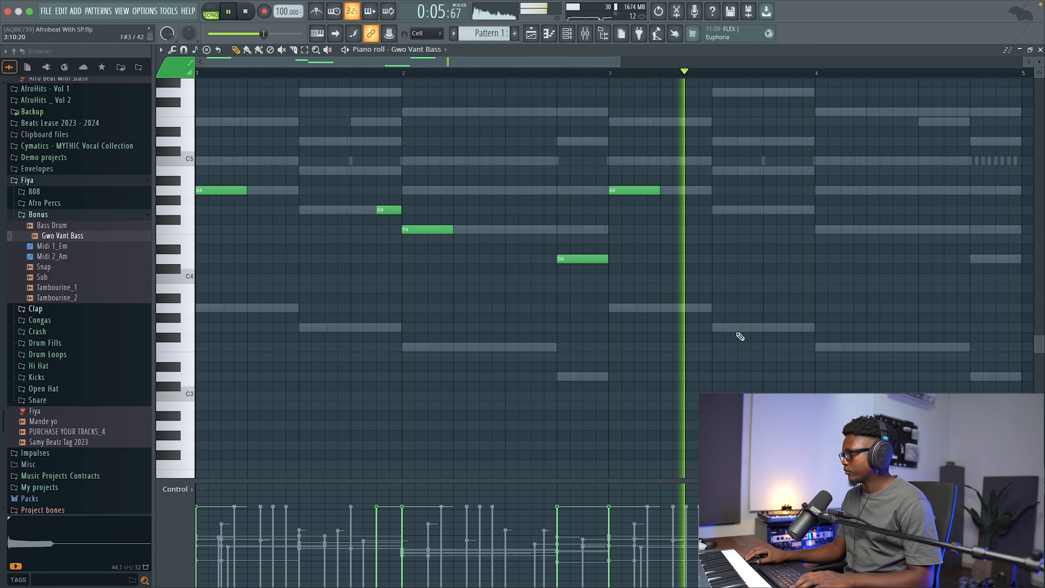
# Step: Add a G4 just before bar 4 and a longer F4 at the start of bar 4, and play the bass line
pyautogui.press('space')
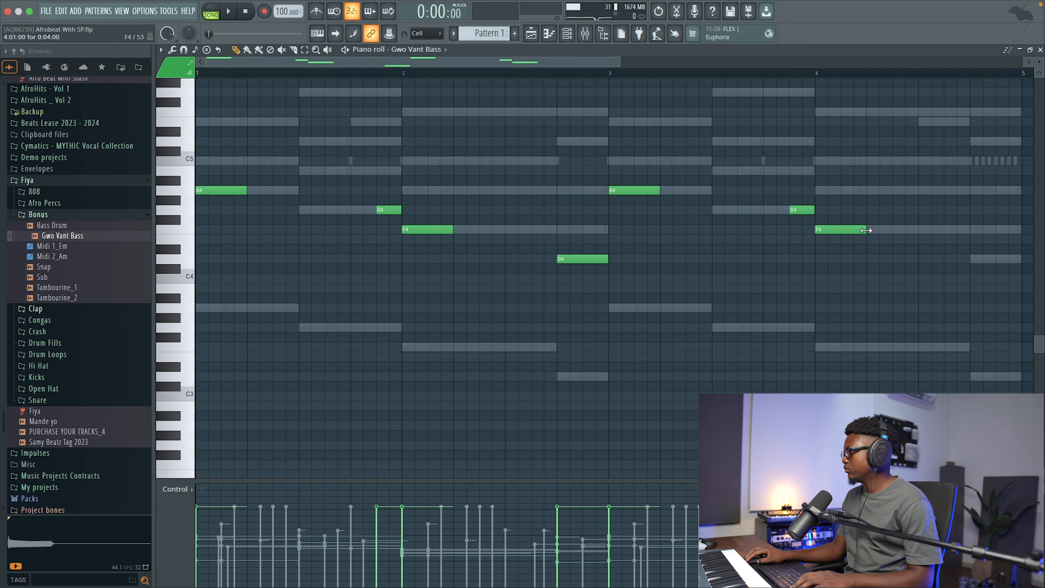
pyautogui.press('space')
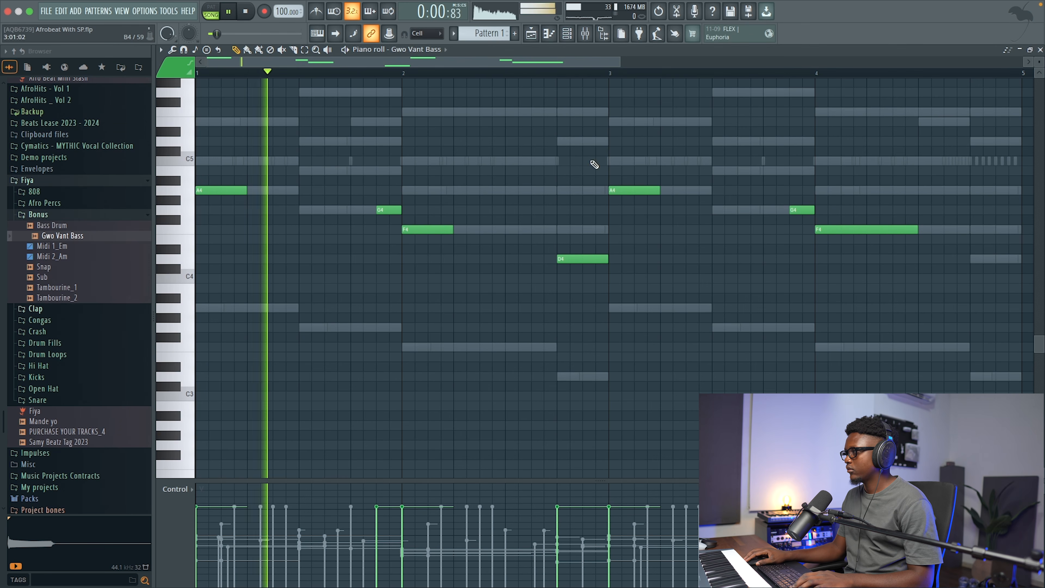
pyautogui.moveTo(629, 62); pyautogui.dragTo(826, 108)
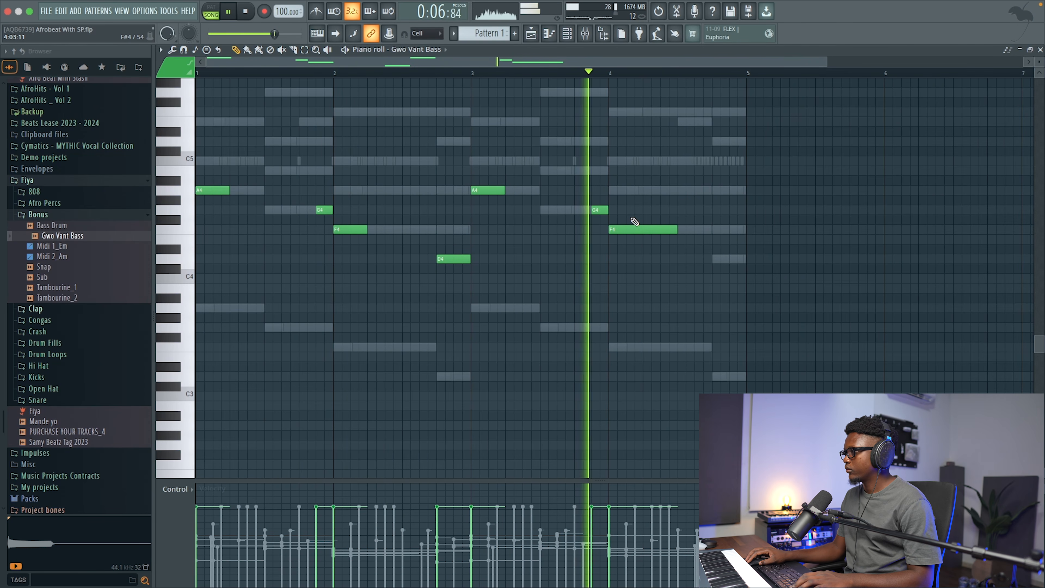
pyautogui.press('space')
pyautogui.press('space')
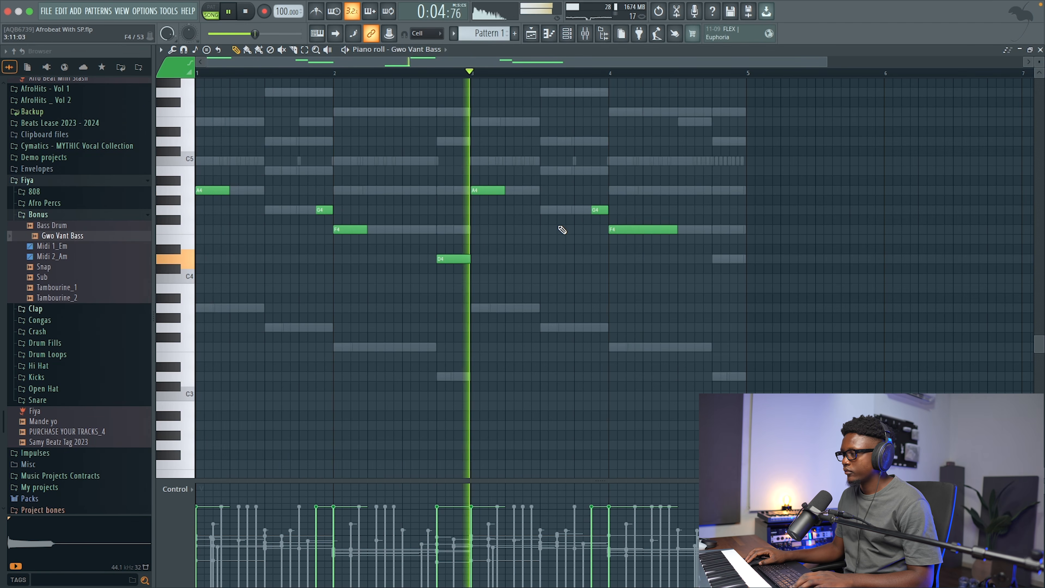
# Step: Delete the G4 before bar 4 and end bar 4 with a short F4 and a D4
pyautogui.rightClick(596, 212)
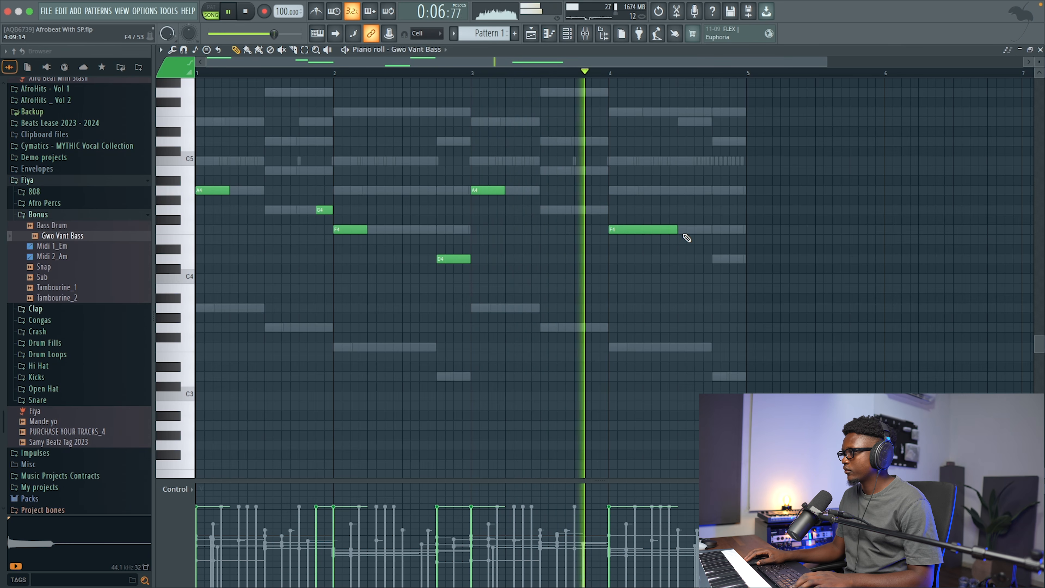
pyautogui.press('space')
pyautogui.click(698, 229)
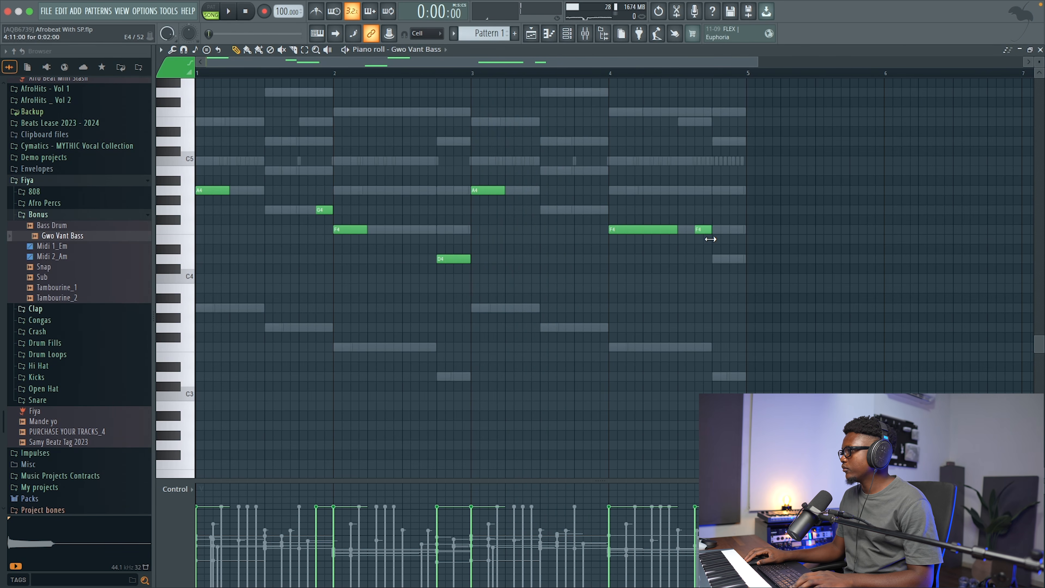
pyautogui.press('space')
pyautogui.moveTo(728, 259); pyautogui.dragTo(746, 257)
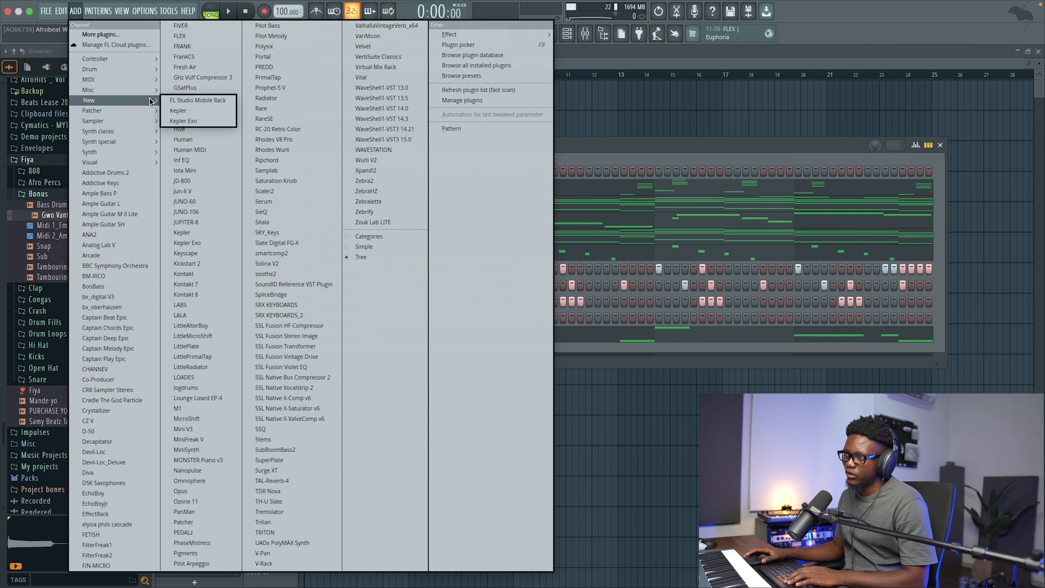
# Step: Add a Fruity DX10 synth channel, load its SB _ Basic Log Vib preset and close its window
pyautogui.moveTo(111, 121)
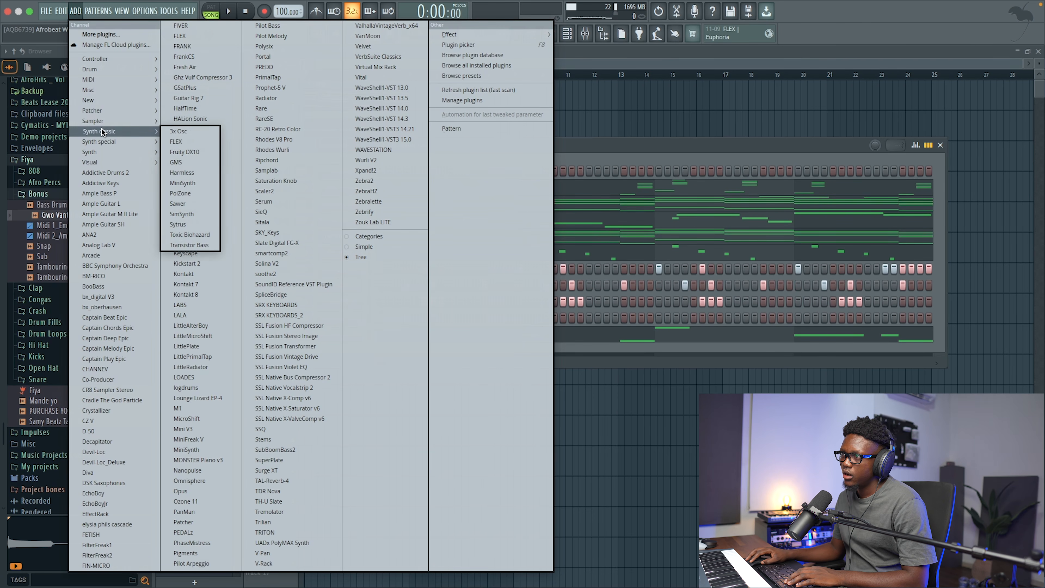
pyautogui.click(181, 141)
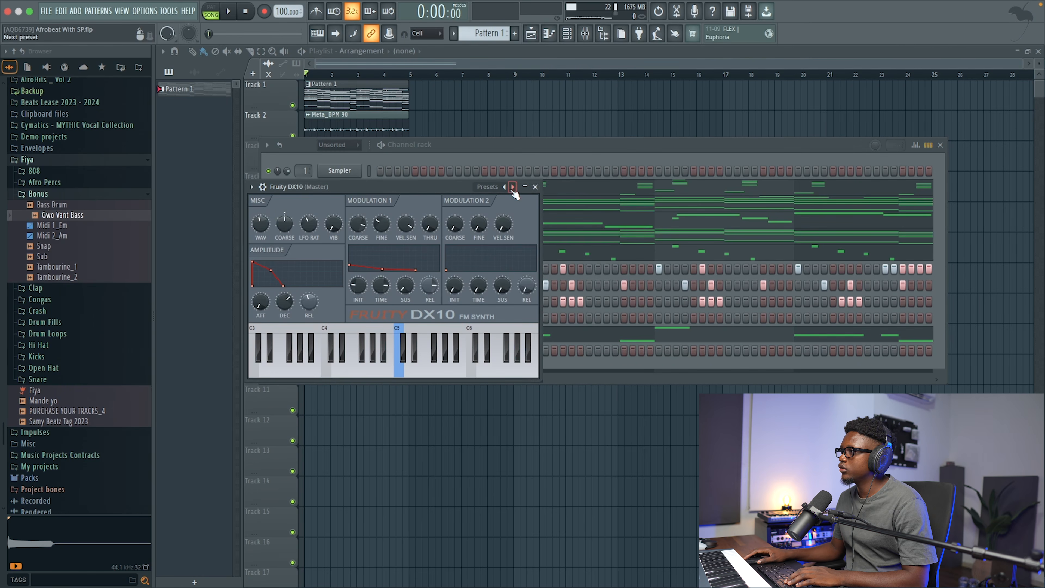
pyautogui.rightClick(513, 189)
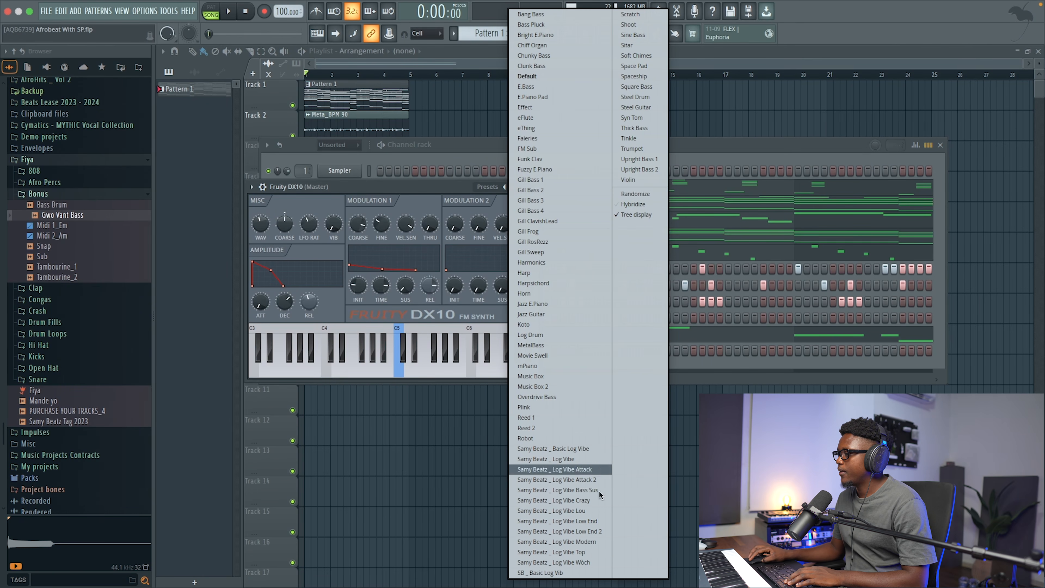
pyautogui.click(558, 573)
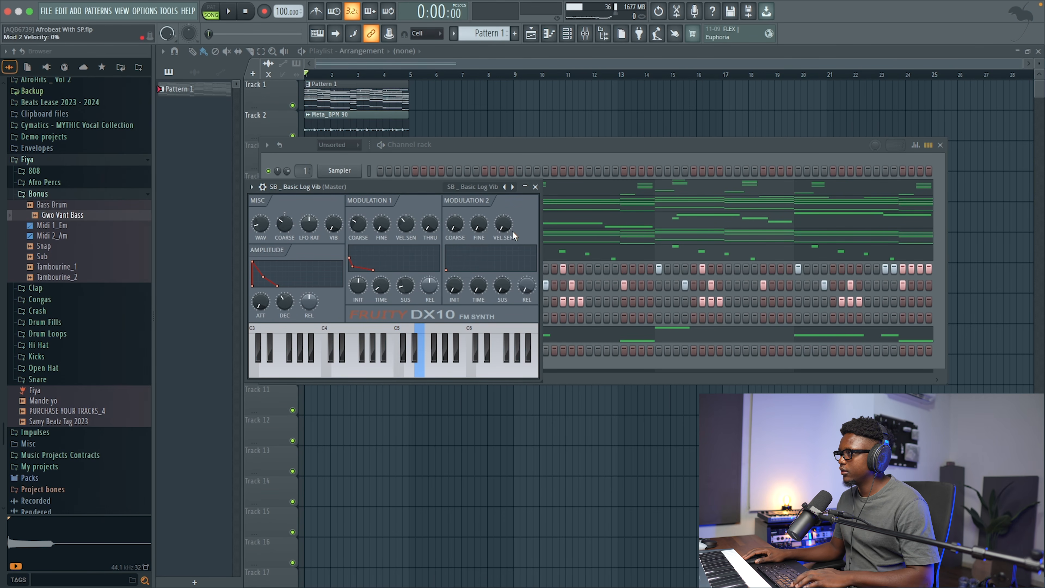
pyautogui.click(535, 187)
# Step: Open the SB _ Basic Log Vib piano roll and draw two short, adjacent G4 notes in the second half of bar 1
pyautogui.rightClick(360, 350)
pyautogui.click(371, 350)
pyautogui.scroll(1, 490, 140)
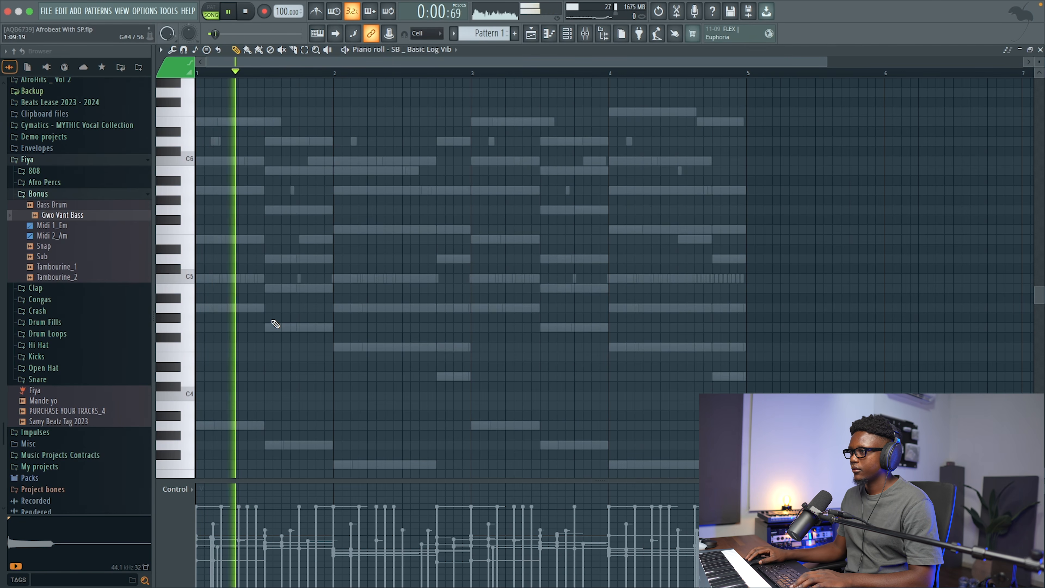
pyautogui.press('space')
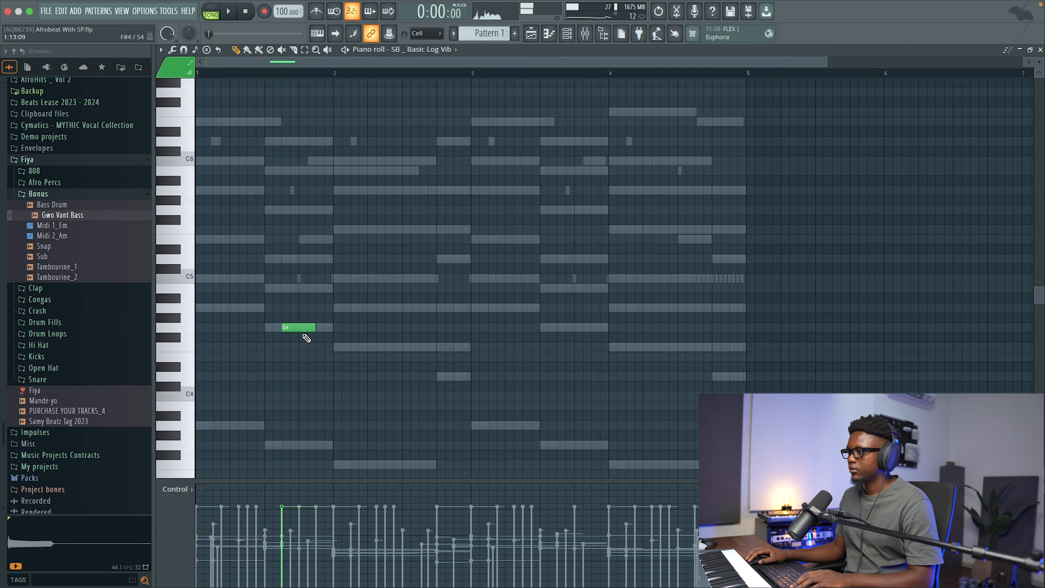
pyautogui.press('space')
pyautogui.moveTo(323, 327); pyautogui.dragTo(297, 328)
pyautogui.click(303, 327)
pyautogui.press('space')
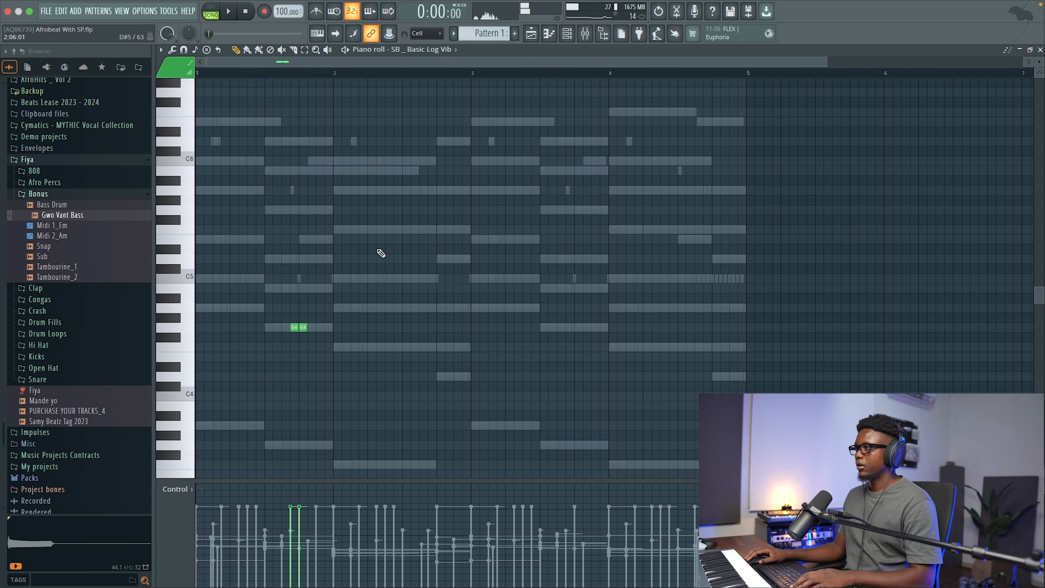
# Step: Transpose the two short log drum notes down an octave to G3 and add an F3 note in bar 2 during playback
pyautogui.press('space')
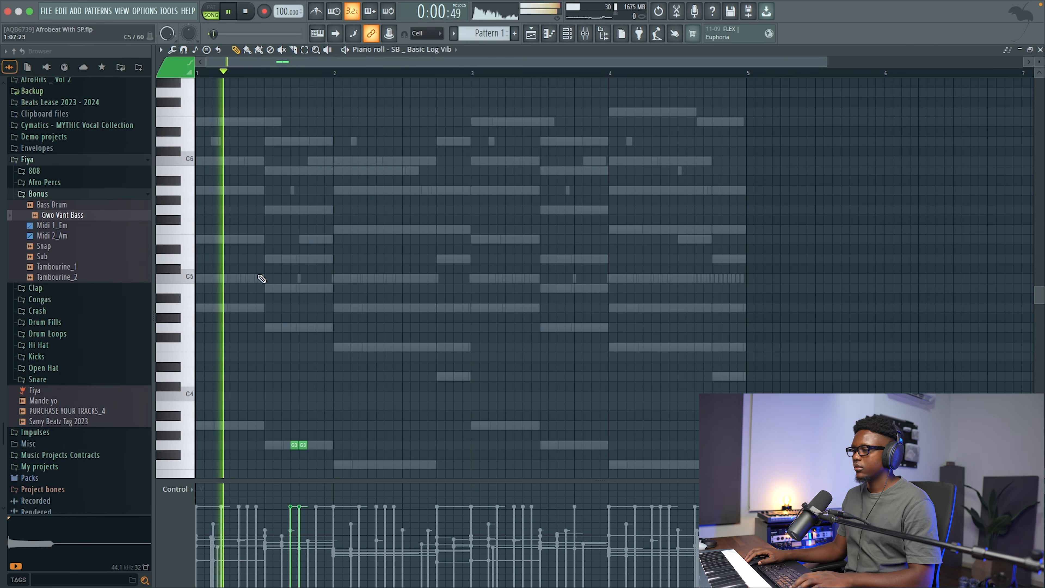
pyautogui.scroll(-5, 330, 288)
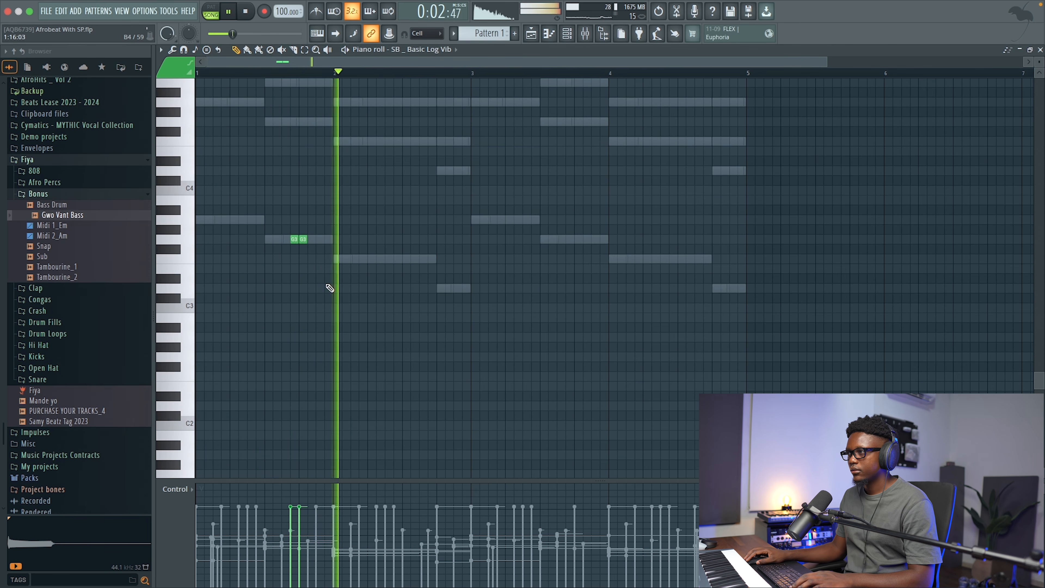
pyautogui.press('space')
pyautogui.press('space')
pyautogui.click(425, 258)
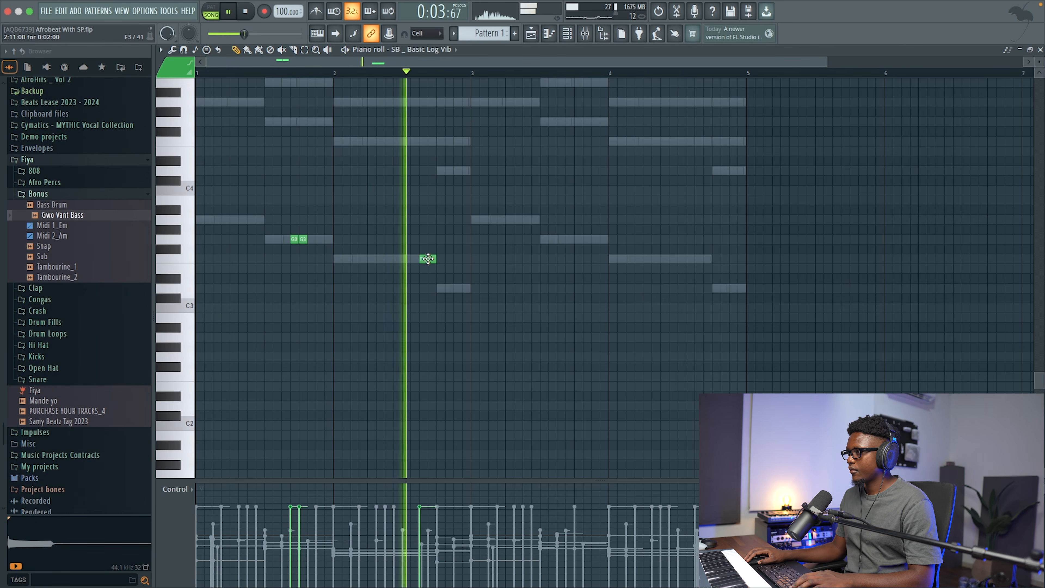
# Step: Add a D3 note at the end of bar 2 and duplicate the two-bar log drum phrase into bars 3 and 4
pyautogui.press('space')
pyautogui.click(451, 288)
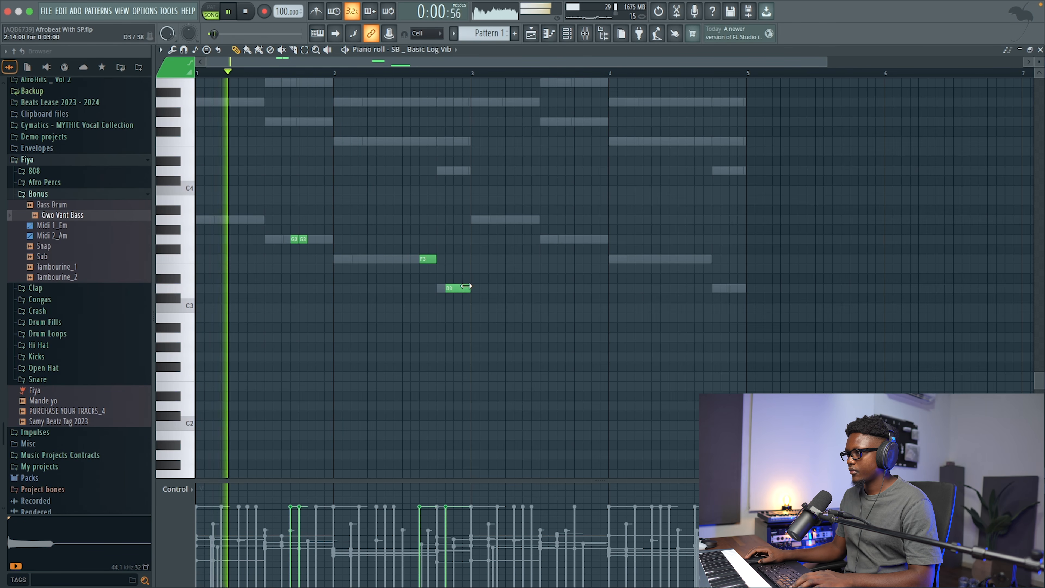
pyautogui.moveTo(474, 73); pyautogui.dragTo(221, 73)
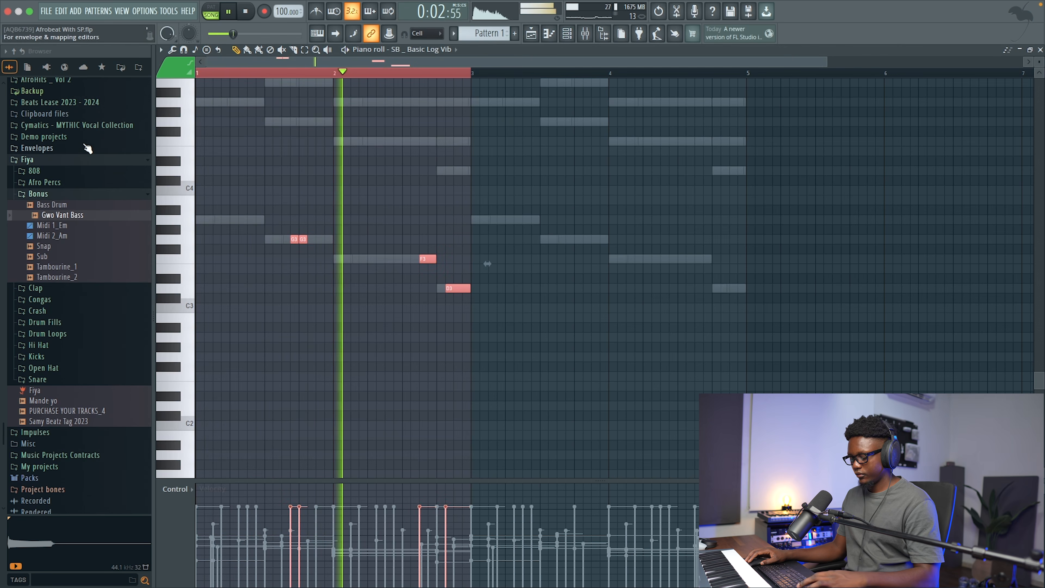
pyautogui.hotkey('ctrl', 'b')
# Step: Delete the D3 at the end of bar 4 and move that bar's F3 slightly earlier
pyautogui.rightClick(731, 287)
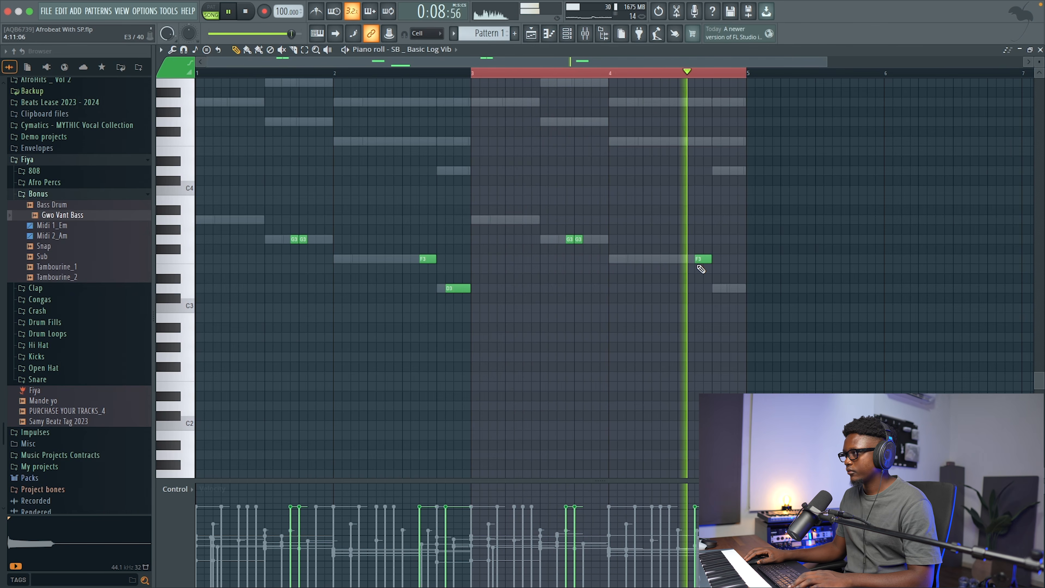
pyautogui.press('space')
pyautogui.moveTo(700, 260); pyautogui.dragTo(673, 263)
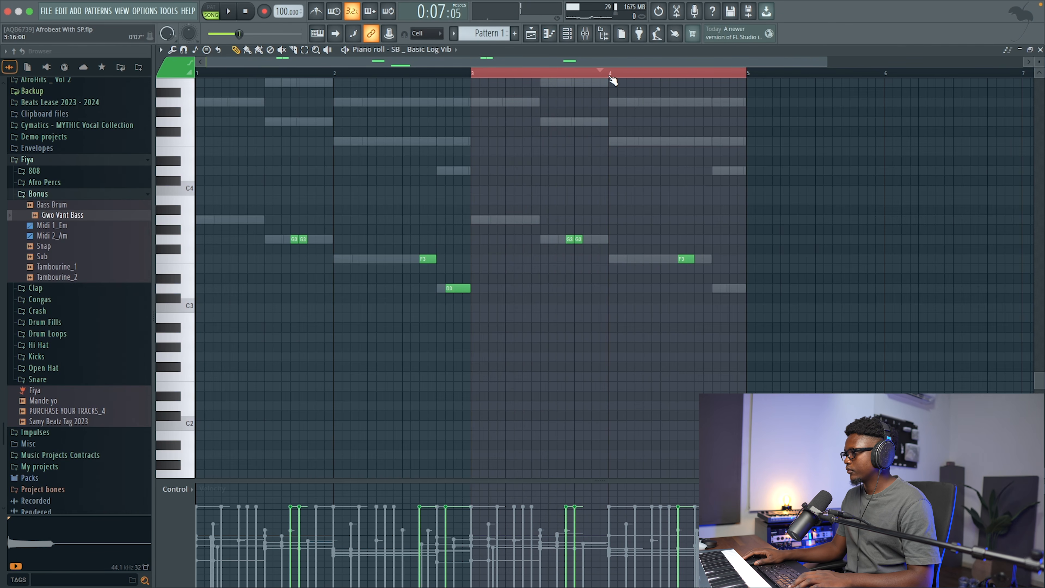
# Step: Play the pattern, close the piano roll and slightly lower the SB _ Basic Log Vib channel's volume
pyautogui.press('space')
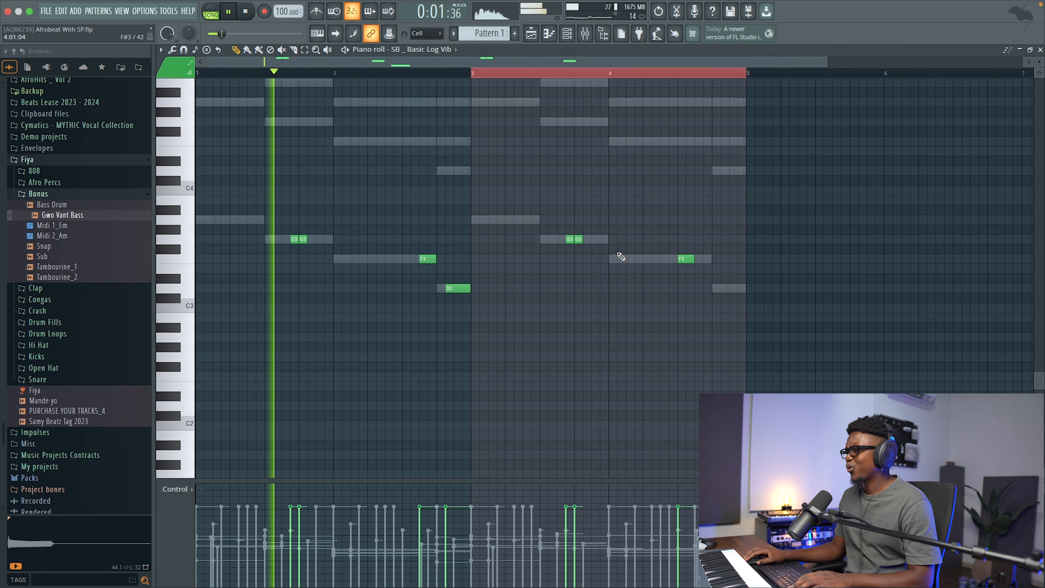
pyautogui.click(1041, 50)
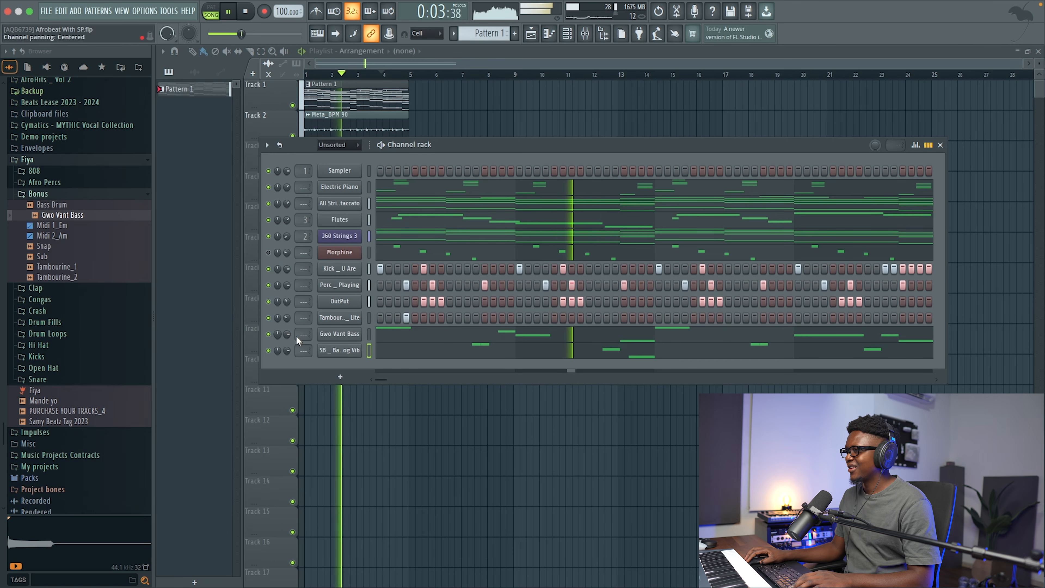
pyautogui.moveTo(287, 351); pyautogui.dragTo(288, 356)
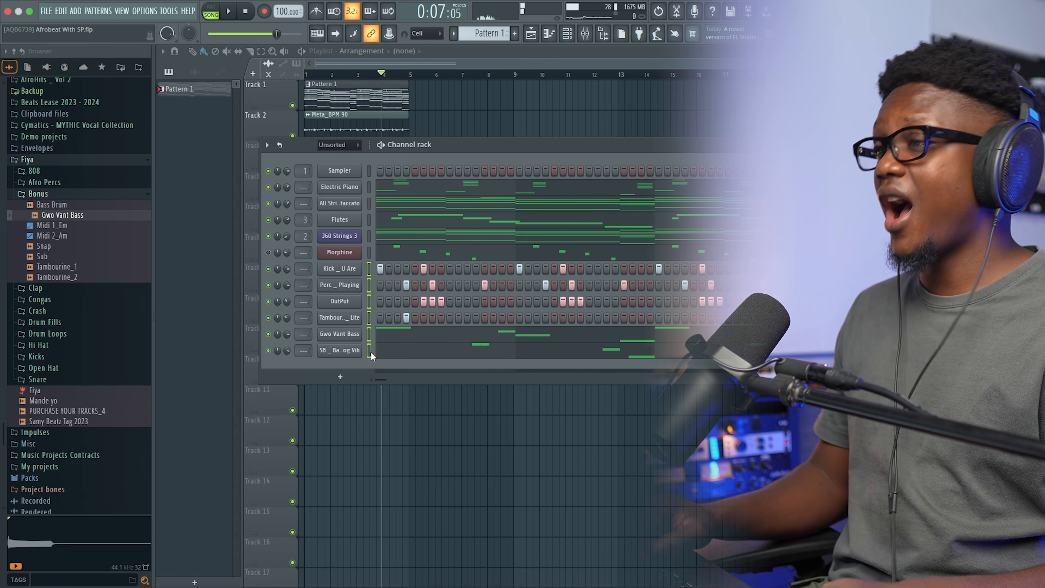
# Step: Move the selected drum, percussion, bass and log drum channels up to directly below the Sampler channel
pyautogui.hotkey('alt', 'Up')
pyautogui.hotkey('alt', 'Up')
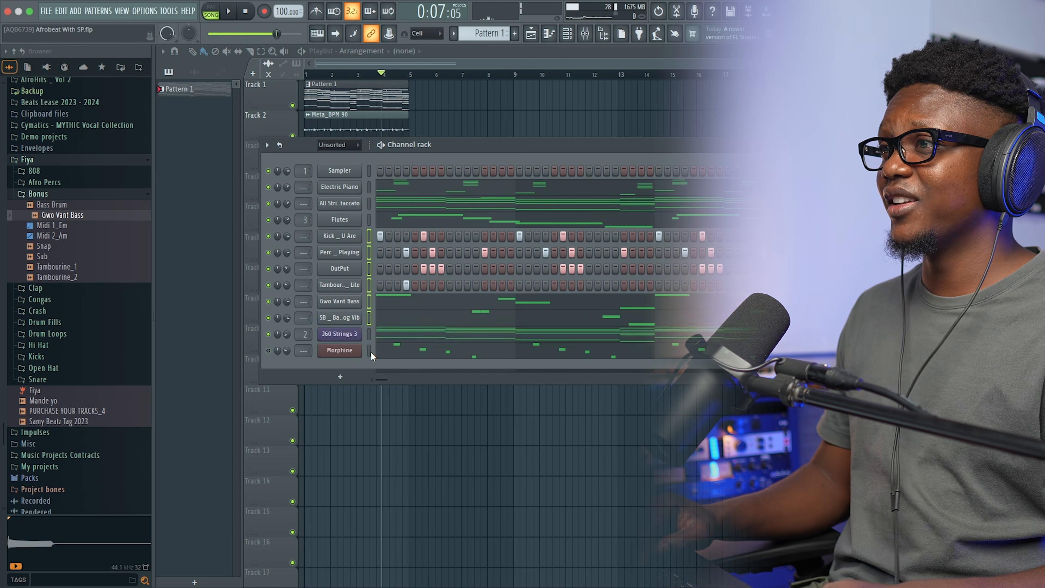
pyautogui.hotkey('alt', 'Up')
pyautogui.hotkey('alt', 'Up')
pyautogui.hotkey('alt', 'Up')
# Step: Delete the unused Sampler channel from the channel rack
pyautogui.rightClick(340, 174)
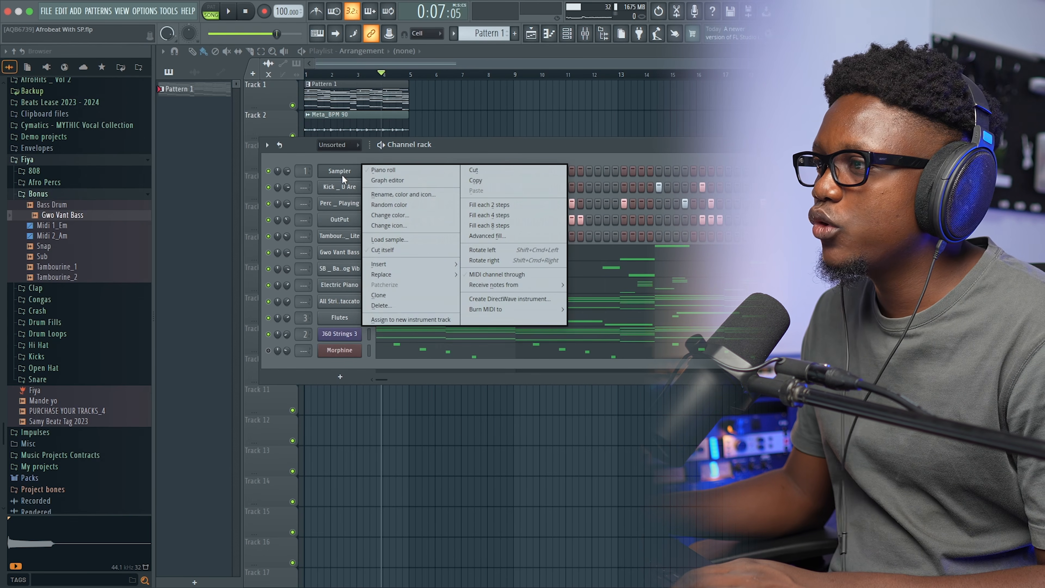
pyautogui.click(385, 306)
pyautogui.click(554, 334)
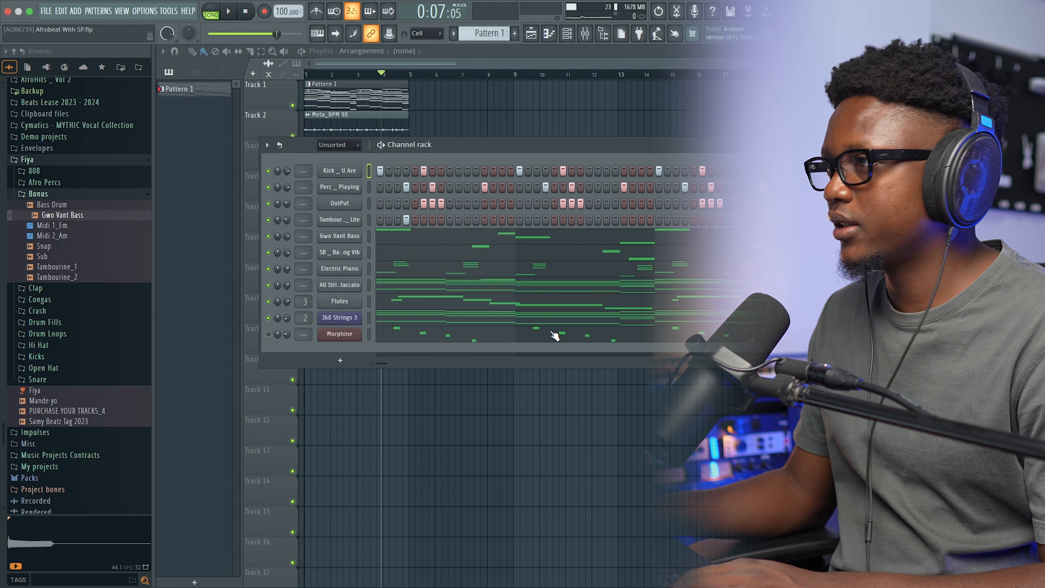
# Step: Select every channel except Flutes and 360 Strings 3 and link them to mixer tracks from Insert 4 during playback
pyautogui.moveTo(368, 203); pyautogui.dragTo(369, 220)
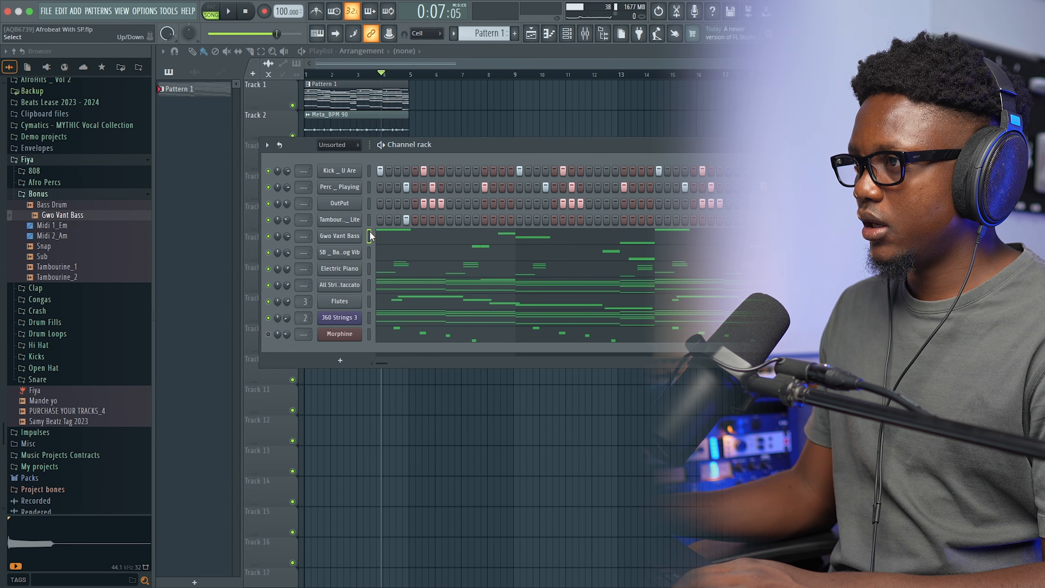
pyautogui.moveTo(370, 170); pyautogui.dragTo(368, 308)
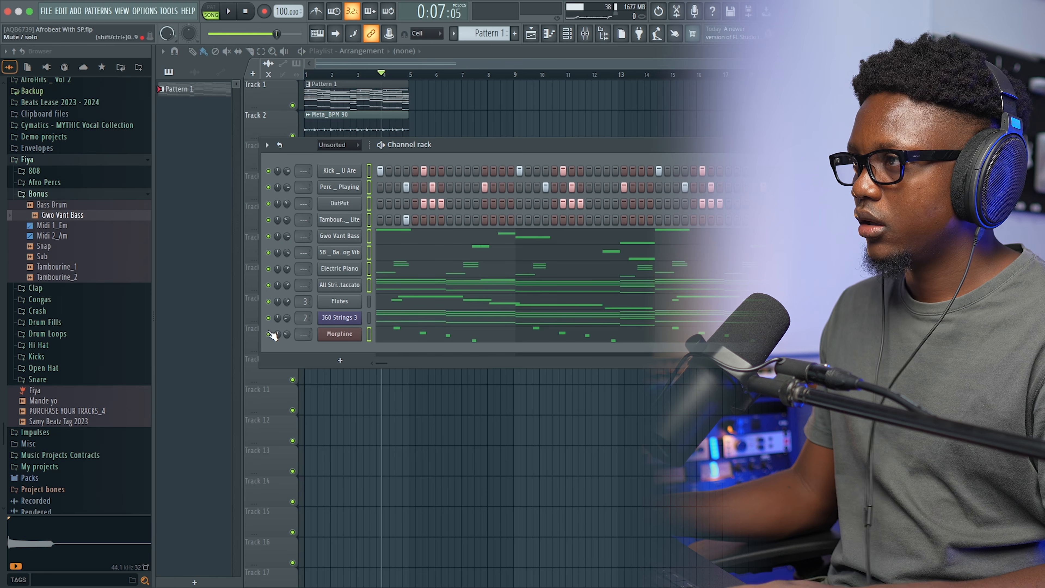
pyautogui.press('space')
pyautogui.press('F9')
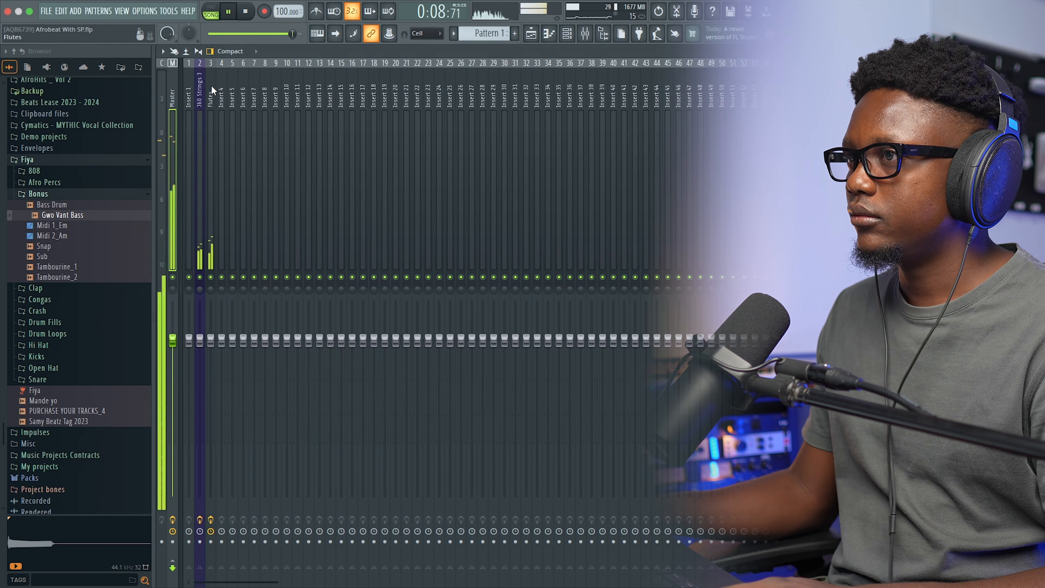
pyautogui.rightClick(221, 85)
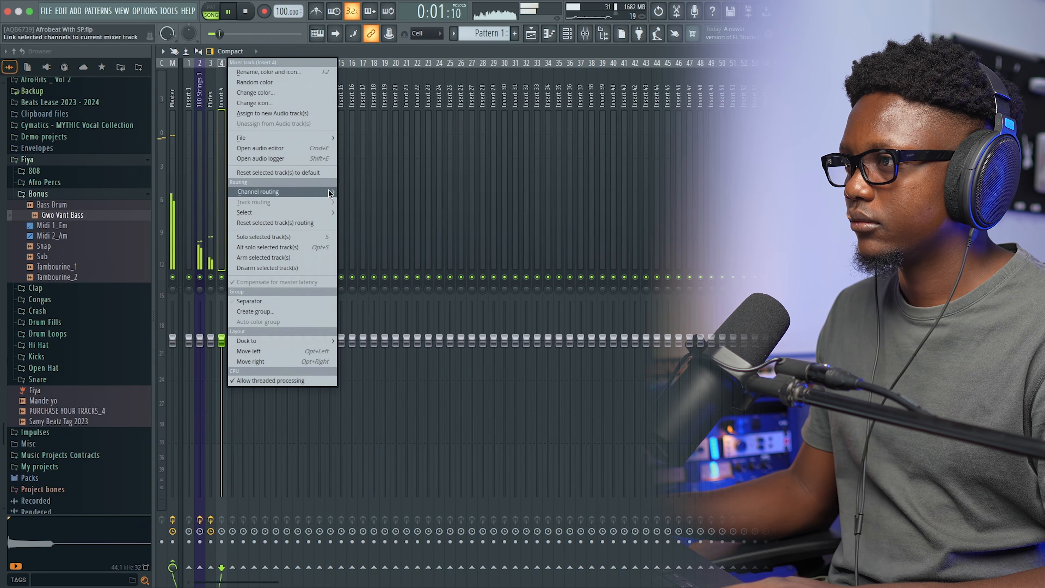
pyautogui.moveTo(329, 193)
pyautogui.click(385, 200)
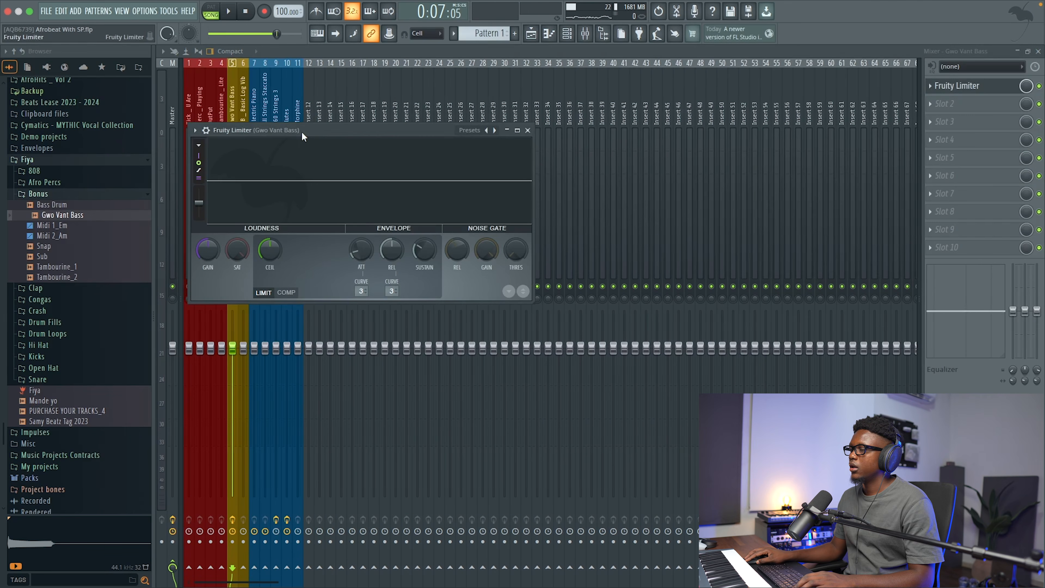
# Step: Move the Fruity Limiter window aside and sidechain the SB _ Basic Log Vib mixer track to the Gwo Vant Bass track
pyautogui.moveTo(302, 133); pyautogui.dragTo(640, 171)
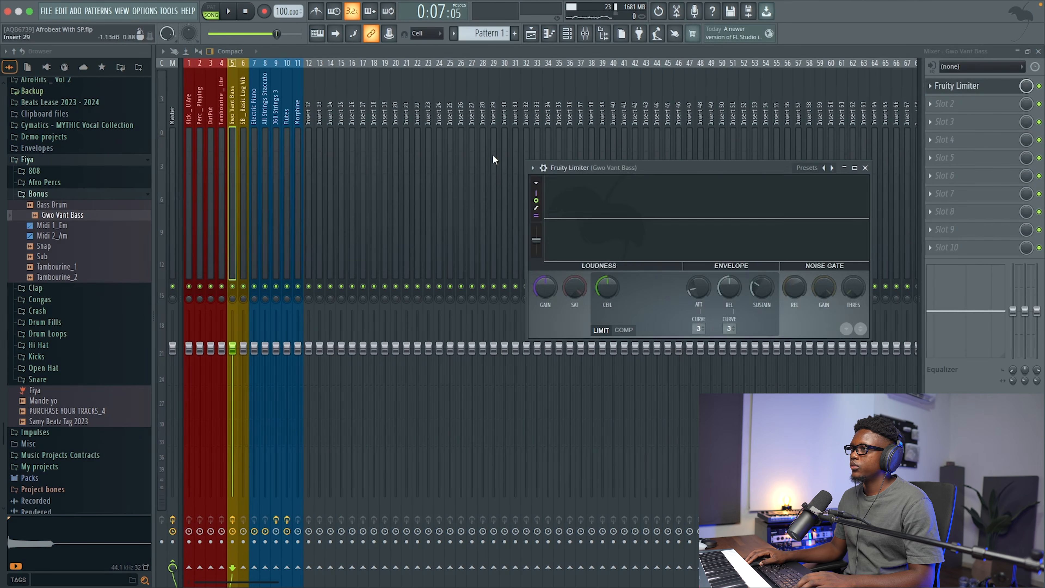
pyautogui.click(243, 115)
pyautogui.rightClick(234, 568)
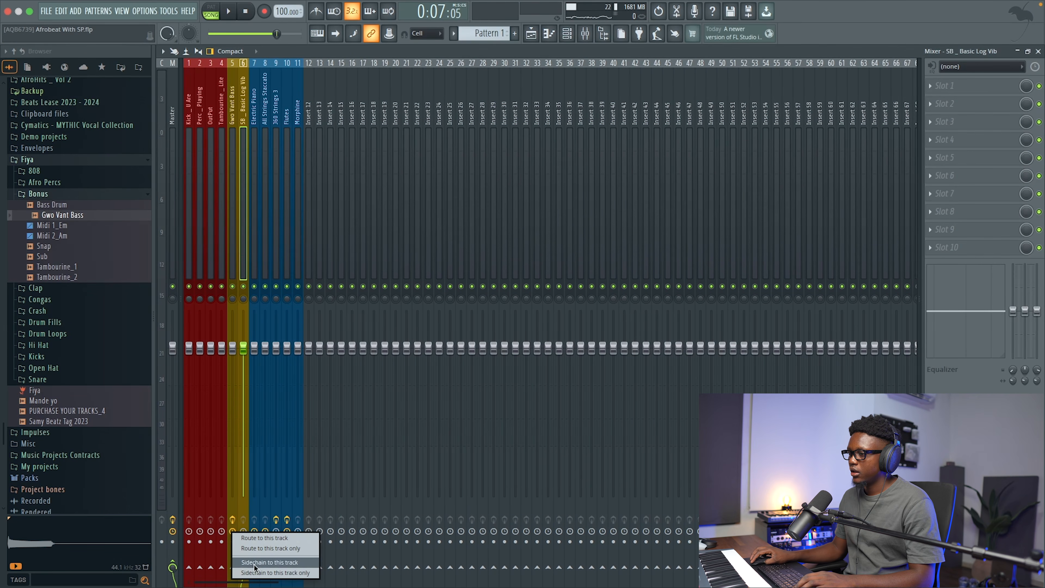
pyautogui.click(301, 563)
# Step: Open the Fruity Limiter on the Gwo Vant Bass track and switch it to compressor mode with sidechain input 1
pyautogui.click(233, 114)
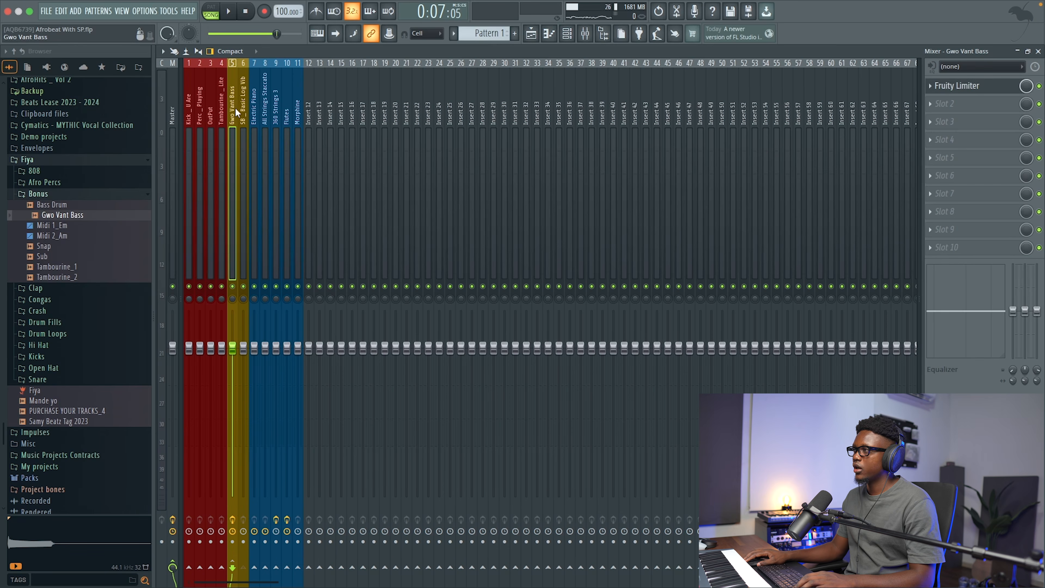
pyautogui.click(1006, 88)
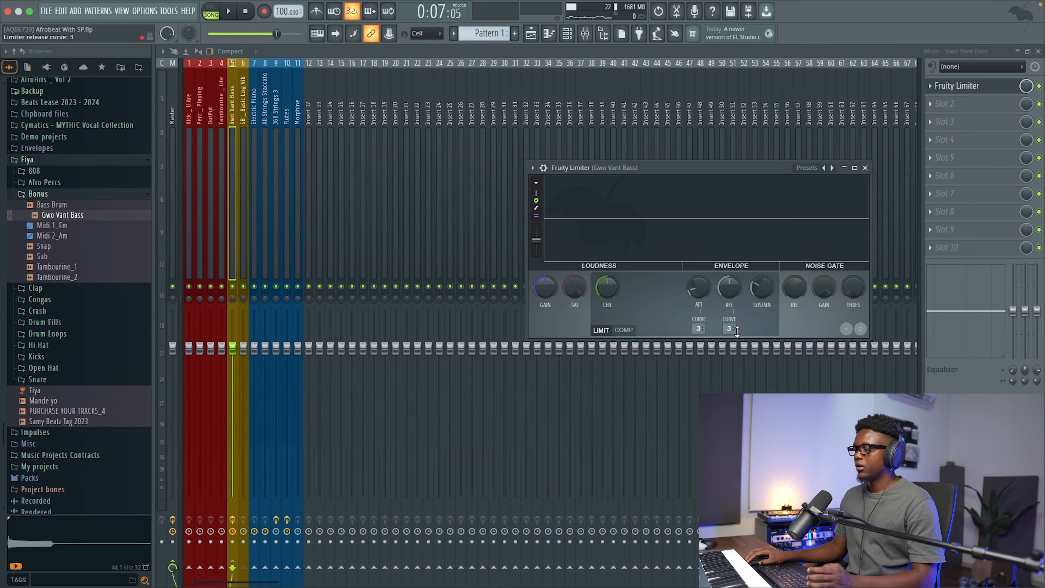
pyautogui.click(626, 330)
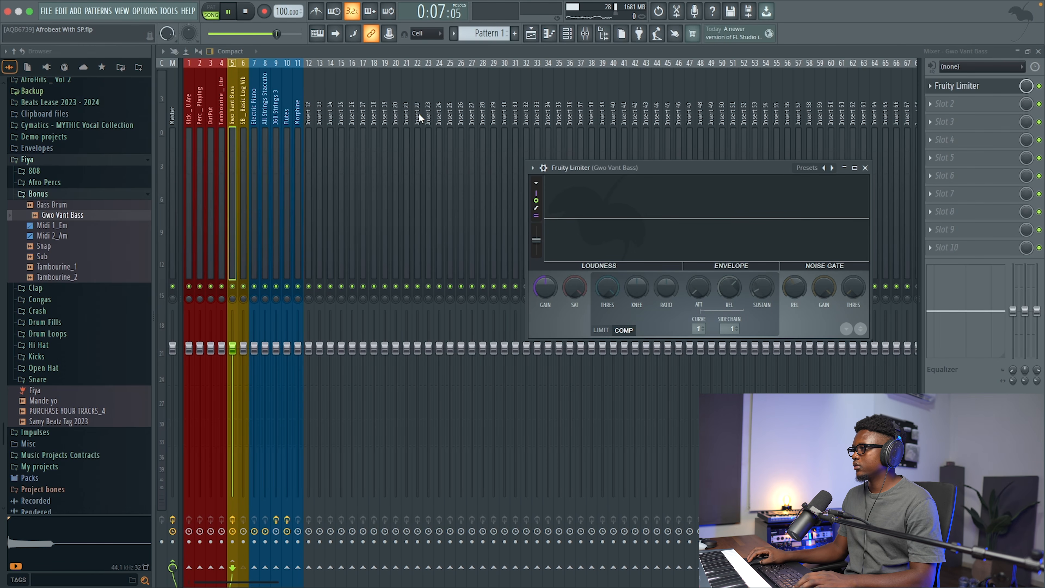
# Step: Lower the bass limiter's compressor threshold to about -29 dB and raise its ratio during playback, then close its window
pyautogui.press('space')
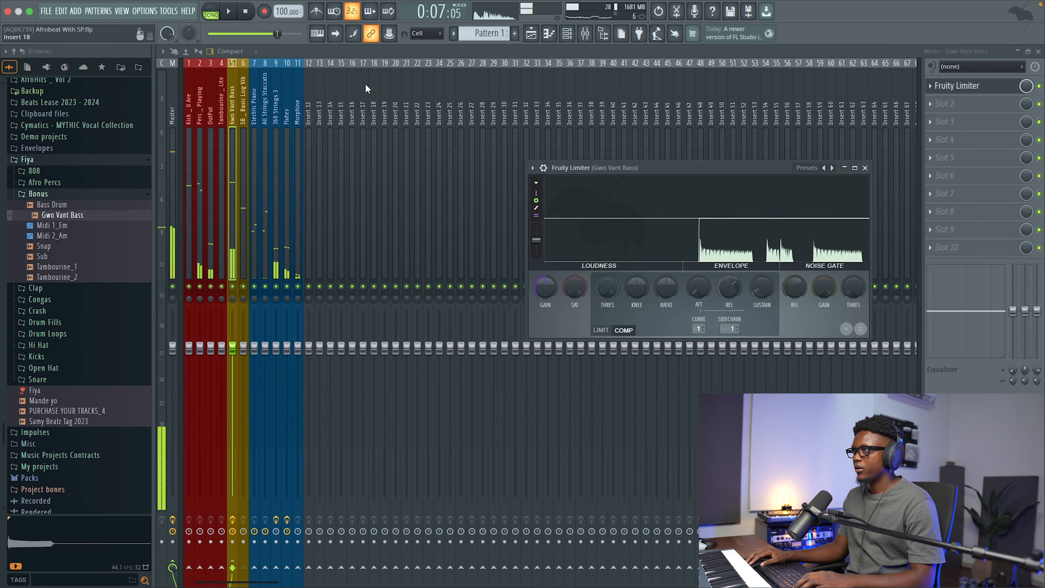
pyautogui.press('space')
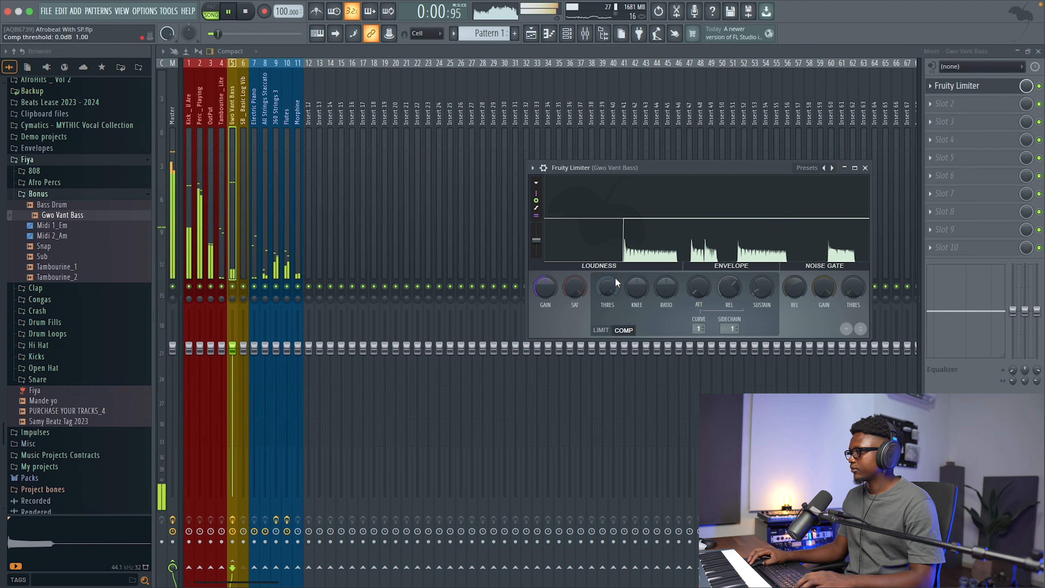
pyautogui.moveTo(607, 287); pyautogui.dragTo(607, 305)
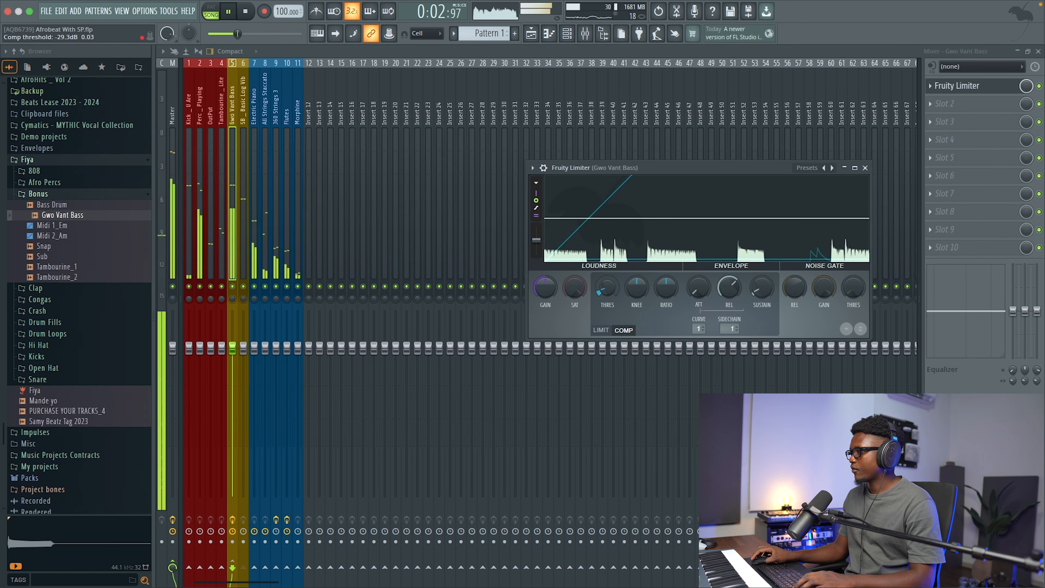
pyautogui.moveTo(664, 287); pyautogui.dragTo(664, 279)
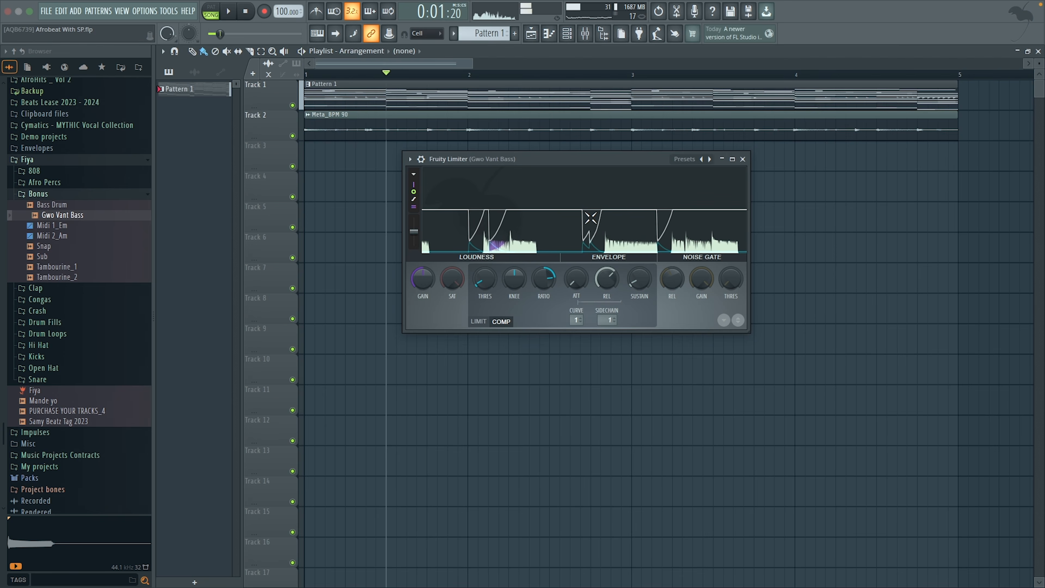
pyautogui.click(745, 160)
pyautogui.press('space')
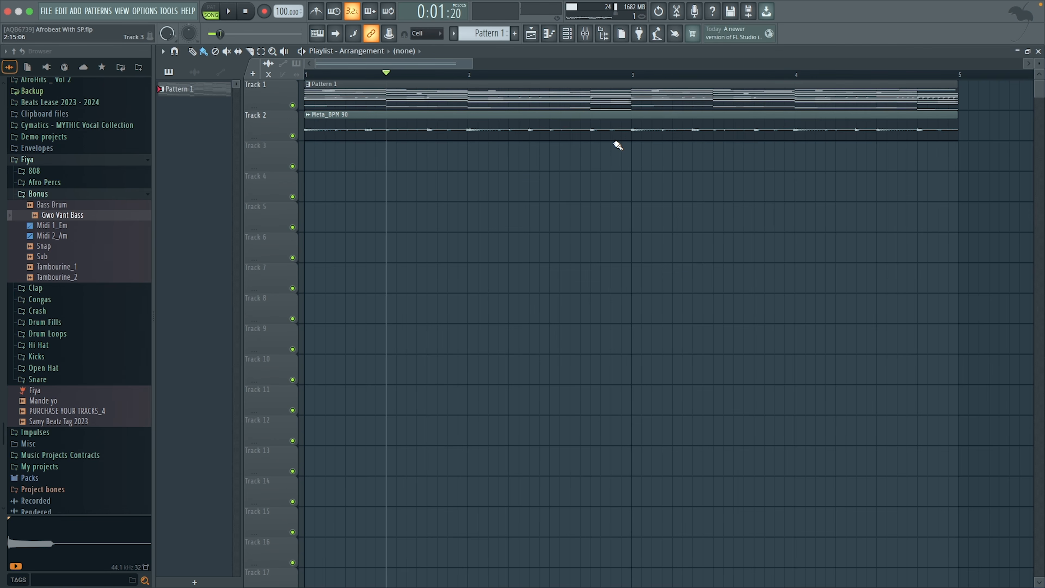
# Step: Close the playlist, play the full pattern and select only the kick channel in the channel rack
pyautogui.click(1039, 51)
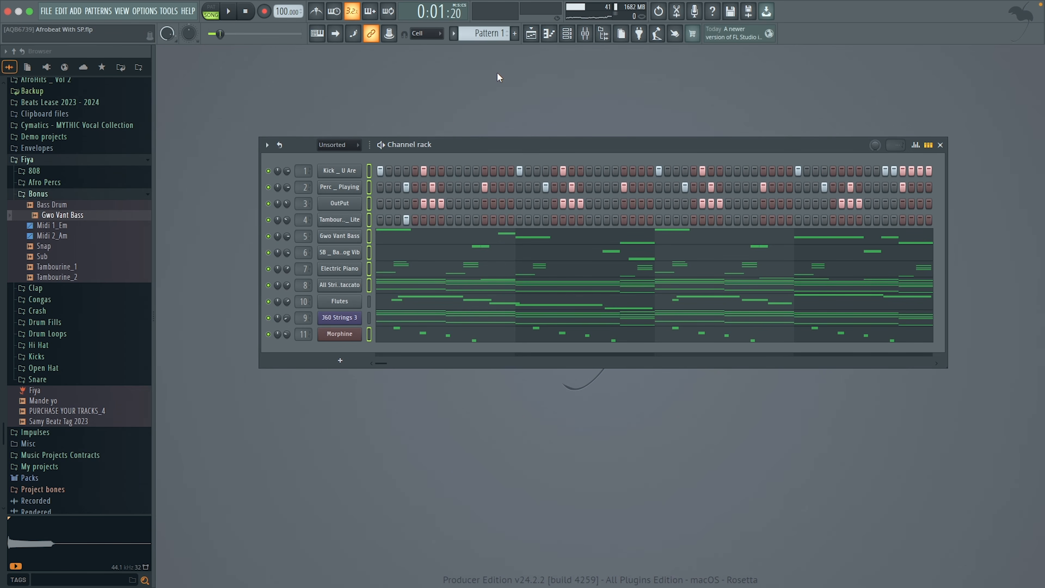
pyautogui.press('space')
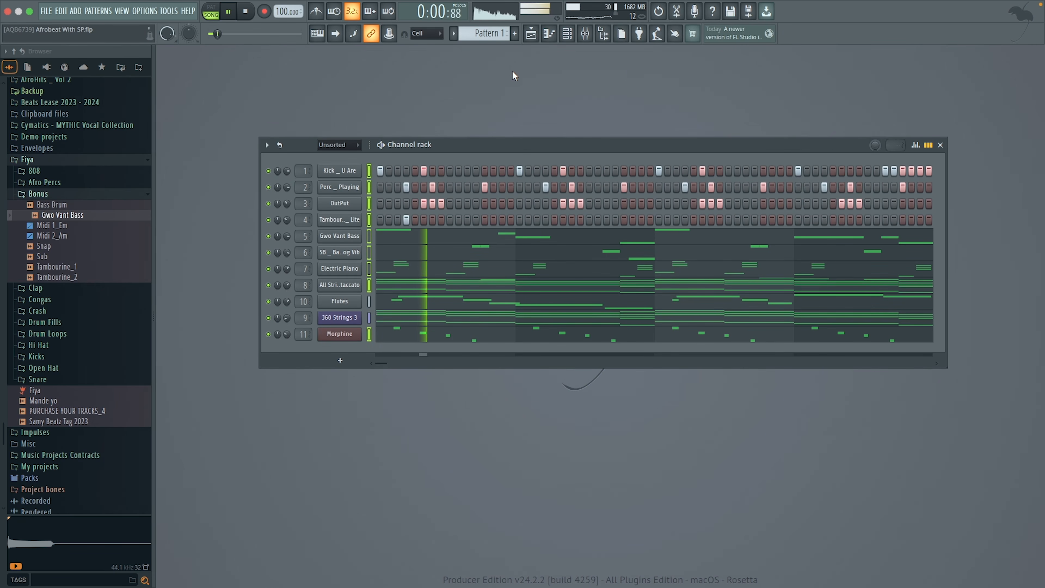
pyautogui.click(370, 170)
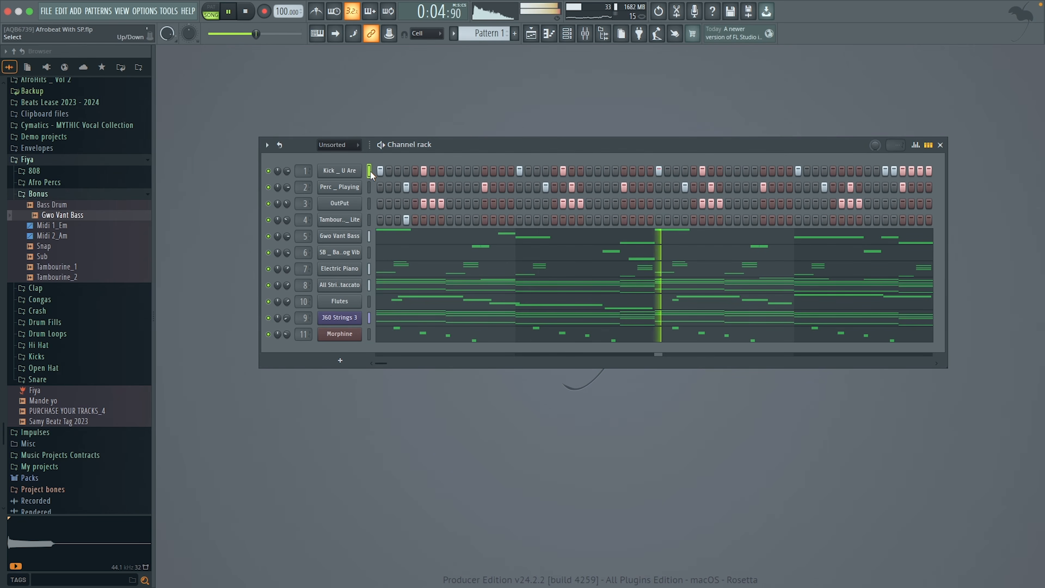